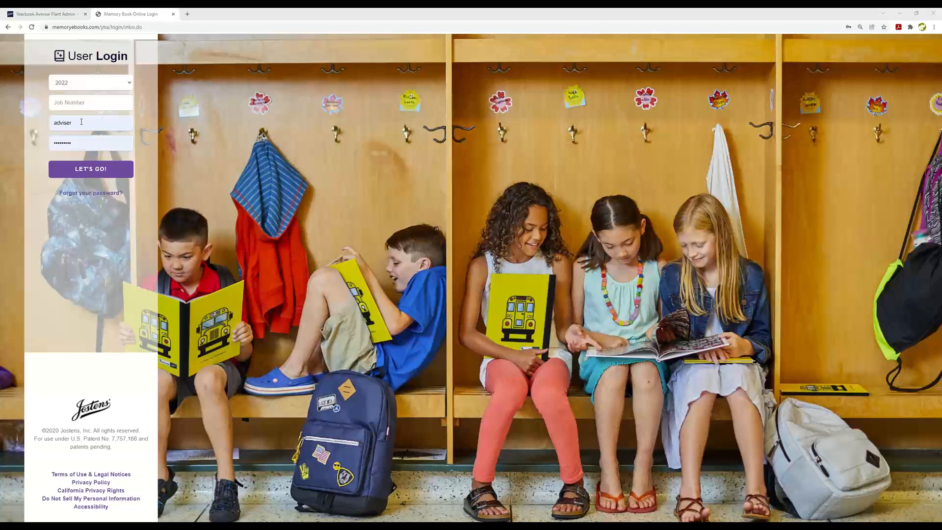
# Step: Enter the job number for the 2022 book and log in with the prefilled adviser account
pyautogui.click(86, 104)
pyautogui.write('8')
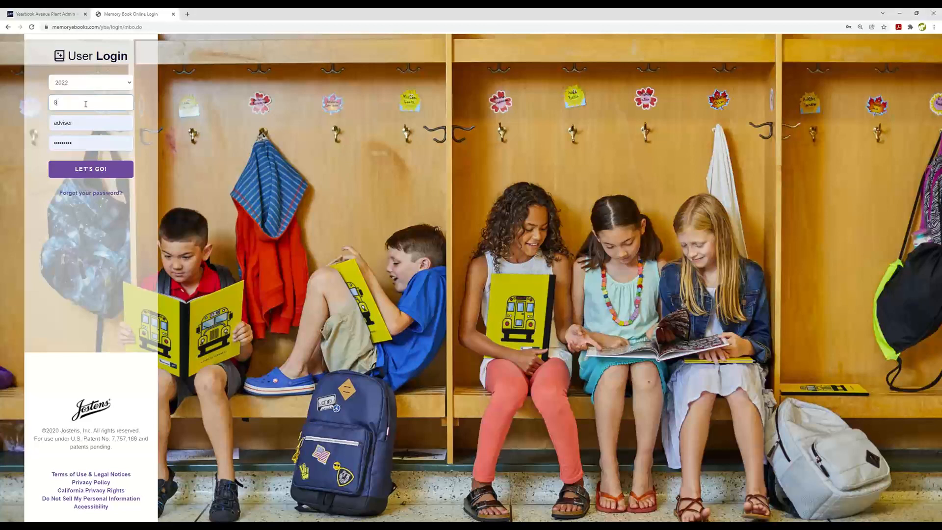
pyautogui.write('00021')
pyautogui.click(87, 170)
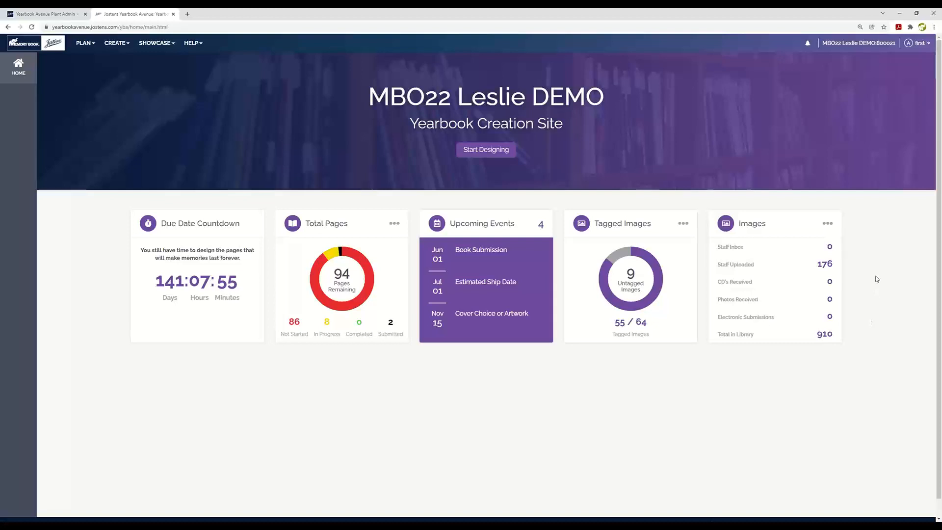
# Step: Open the yearbook's Page Ladder from the planning tools
pyautogui.click(83, 44)
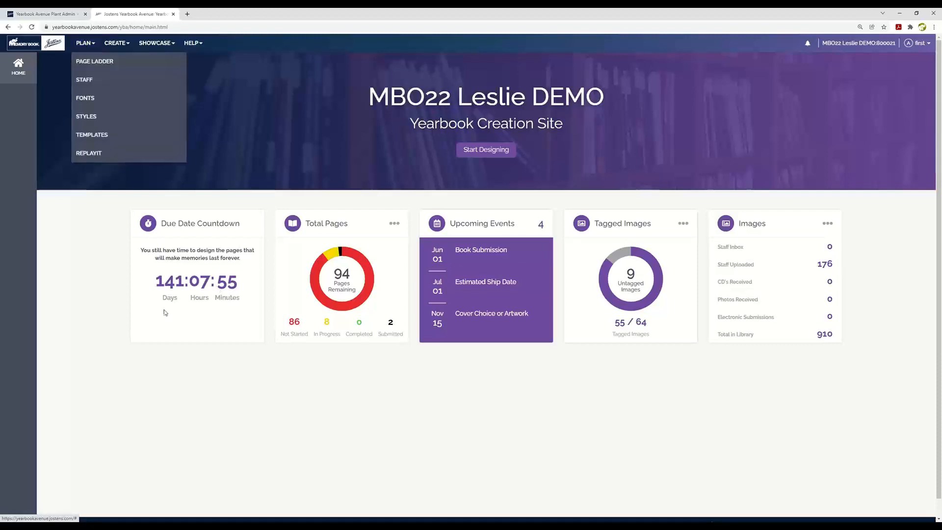
pyautogui.click(94, 62)
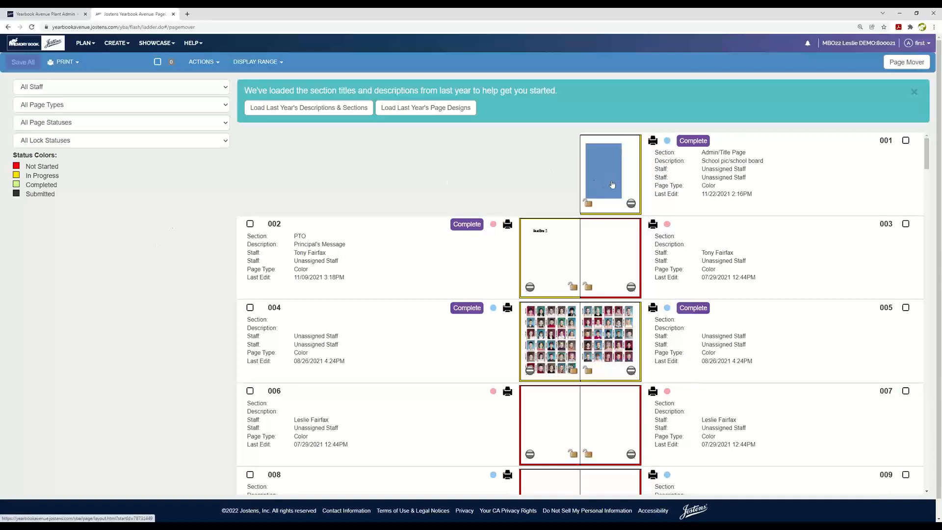
# Step: Look through the page ladder's spreads from the title page to the last page, checking thumbnails, status borders and page details
pyautogui.scroll(-2, 595, 343)
pyautogui.scroll(-4, 595, 343)
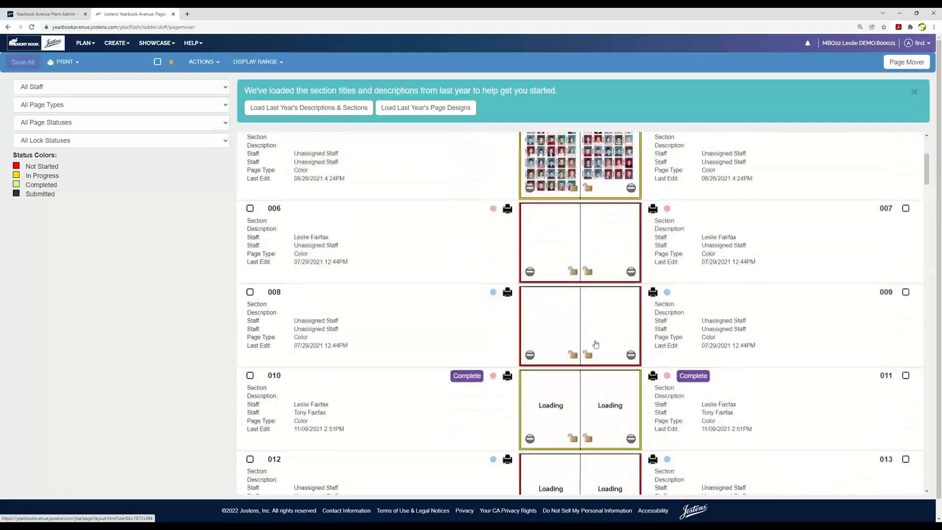
pyautogui.scroll(4, 595, 343)
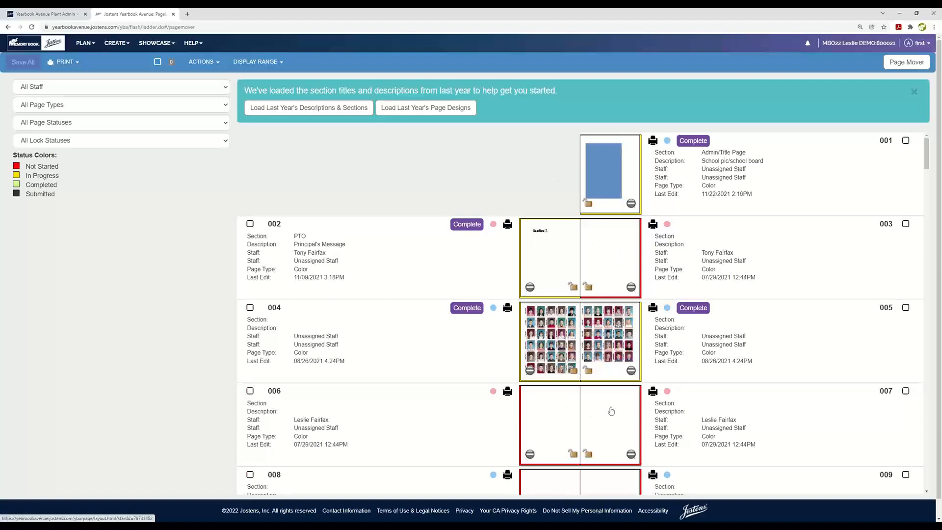
pyautogui.scroll(-15, 611, 410)
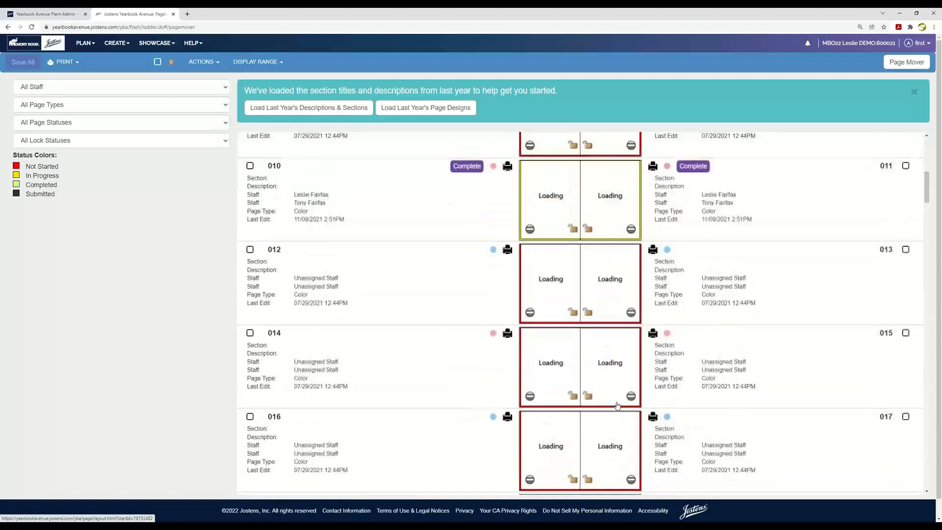
pyautogui.scroll(-20, 618, 405)
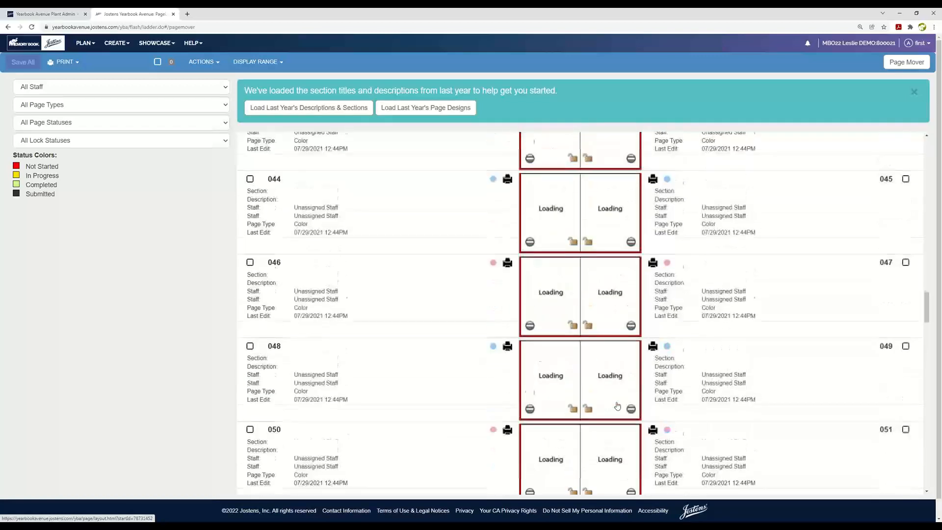
pyautogui.scroll(-20, 618, 405)
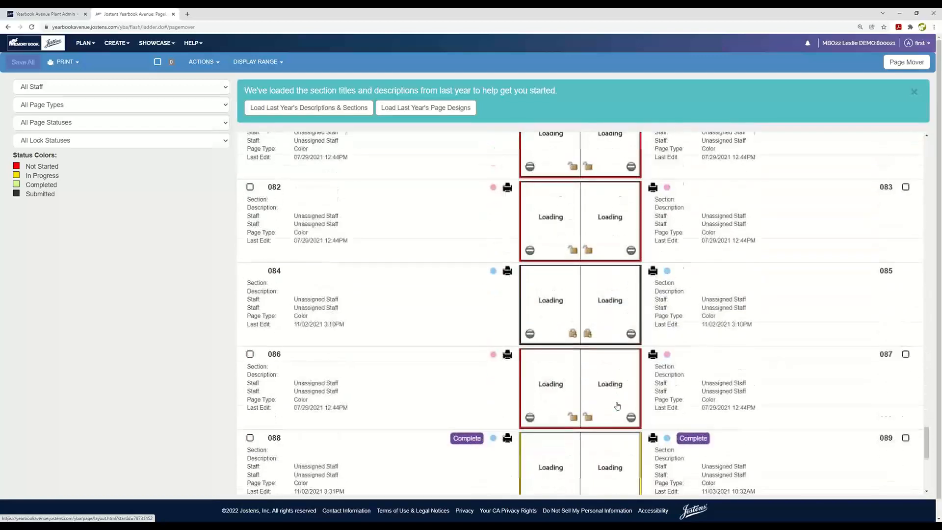
pyautogui.scroll(-1, 617, 406)
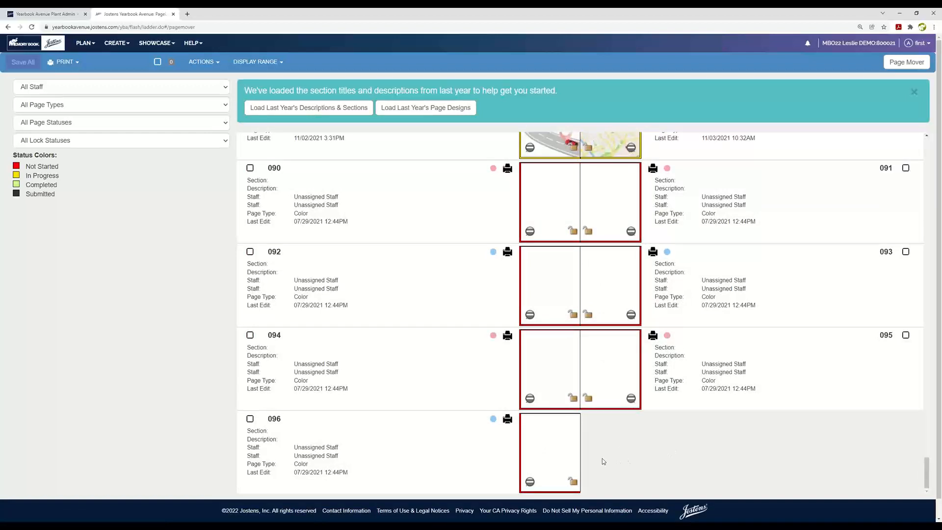
pyautogui.scroll(20, 617, 455)
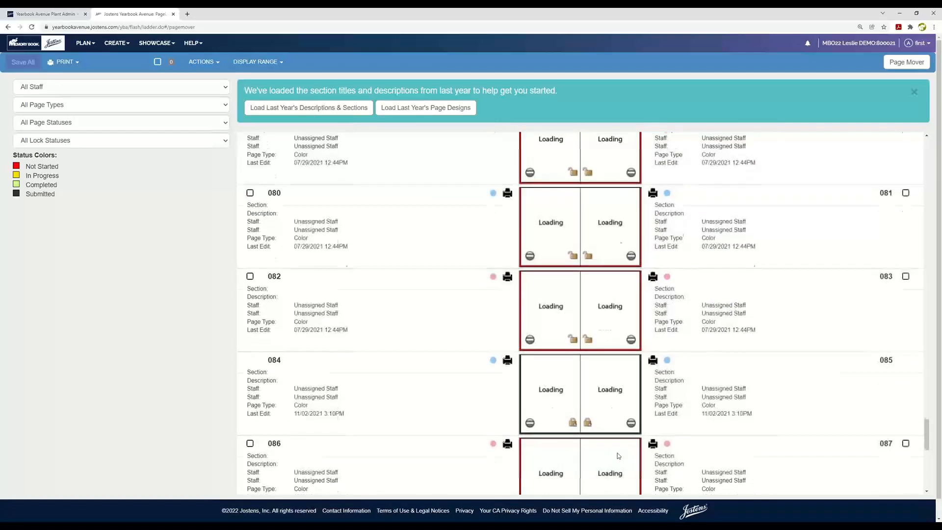
pyautogui.scroll(20, 618, 455)
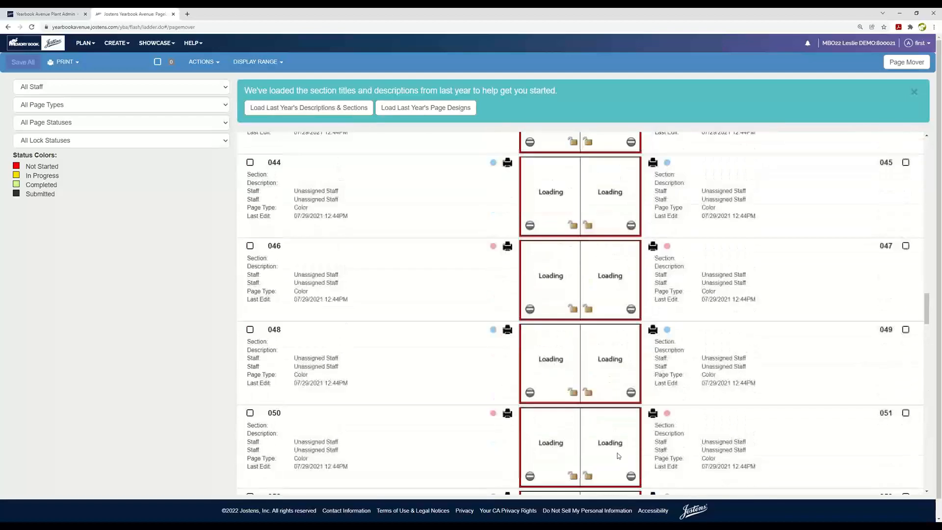
pyautogui.scroll(20, 617, 456)
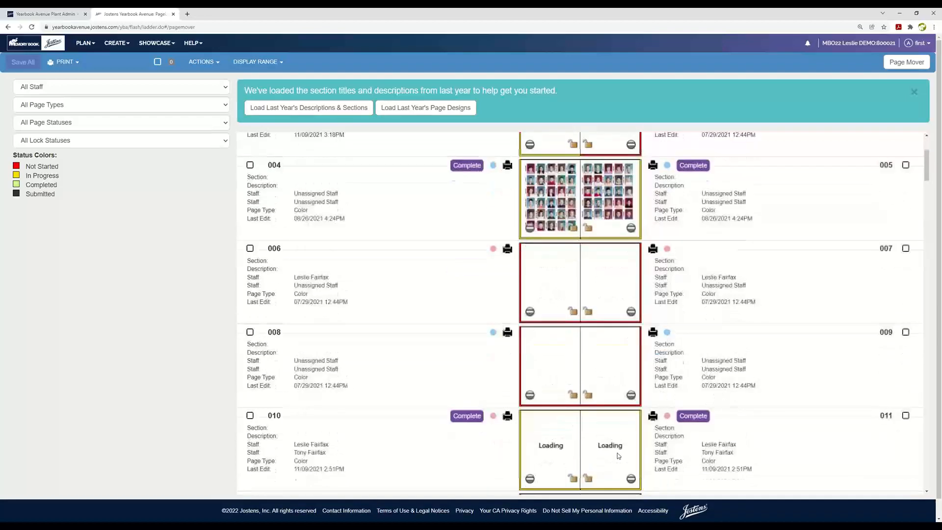
pyautogui.scroll(3, 614, 293)
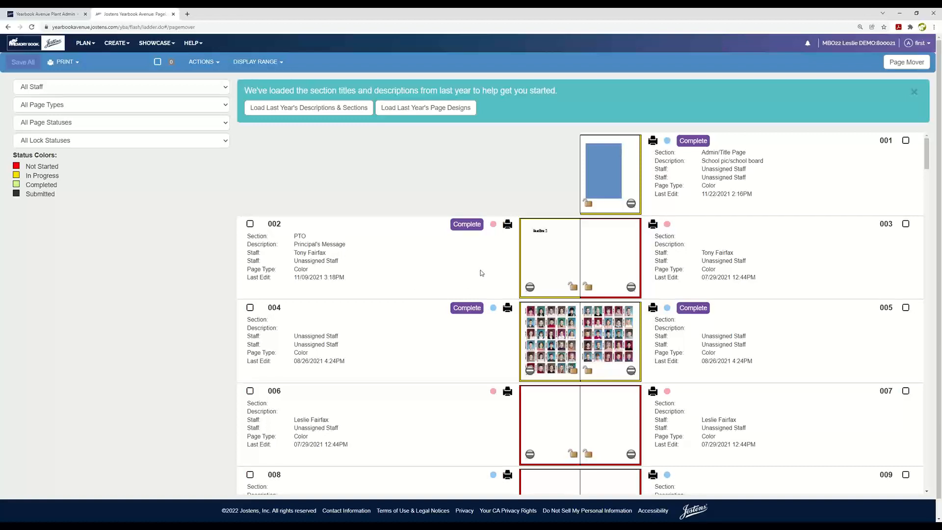
pyautogui.scroll(-2, 601, 420)
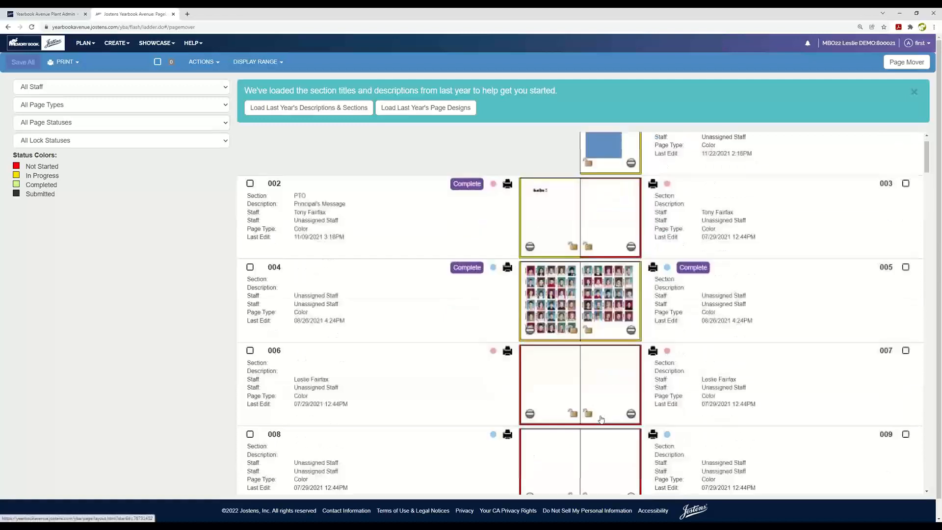
pyautogui.scroll(2, 601, 420)
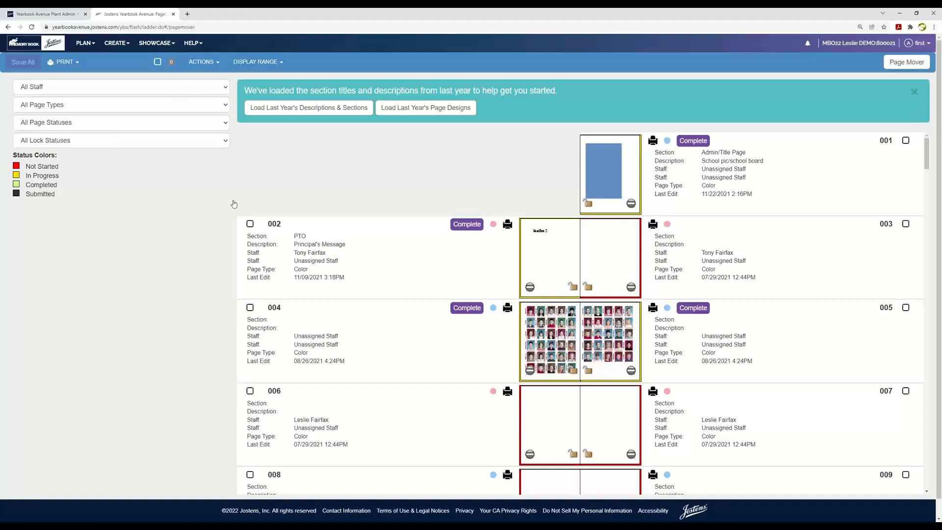
pyautogui.click(226, 87)
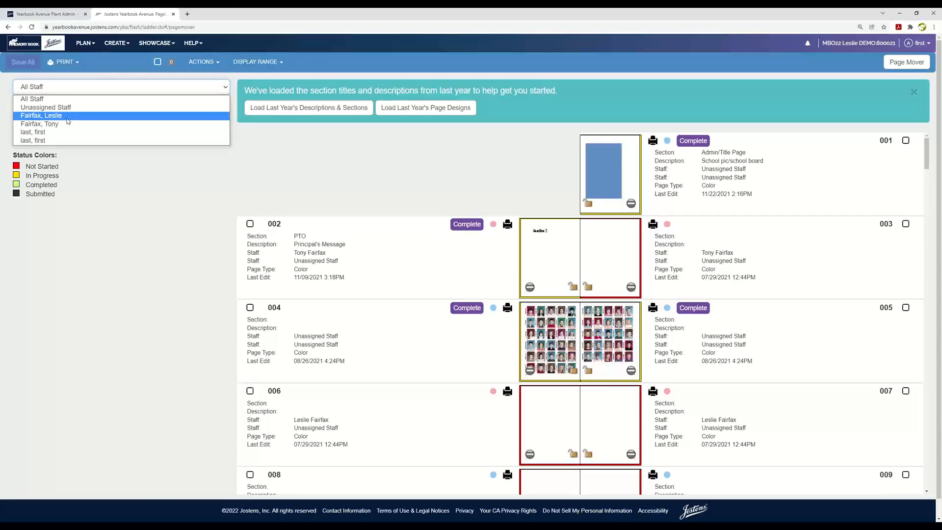
pyautogui.click(140, 202)
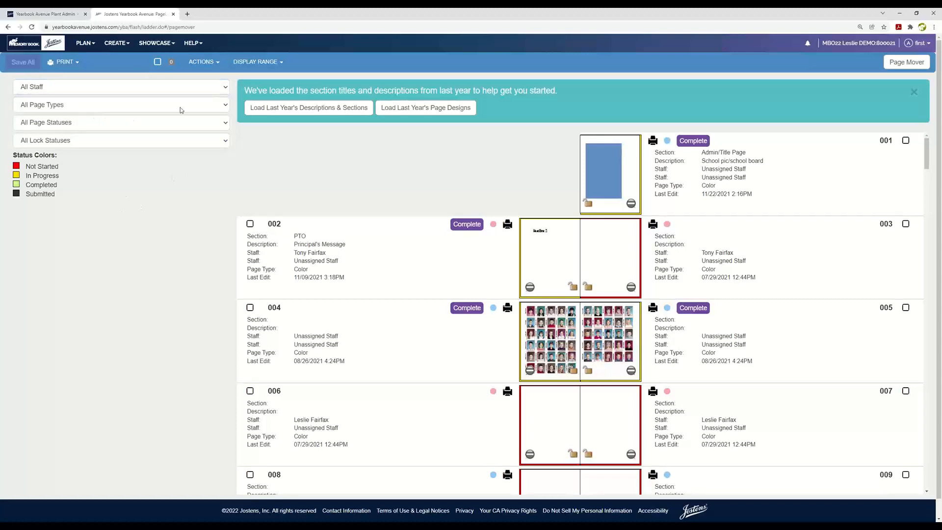
pyautogui.click(225, 106)
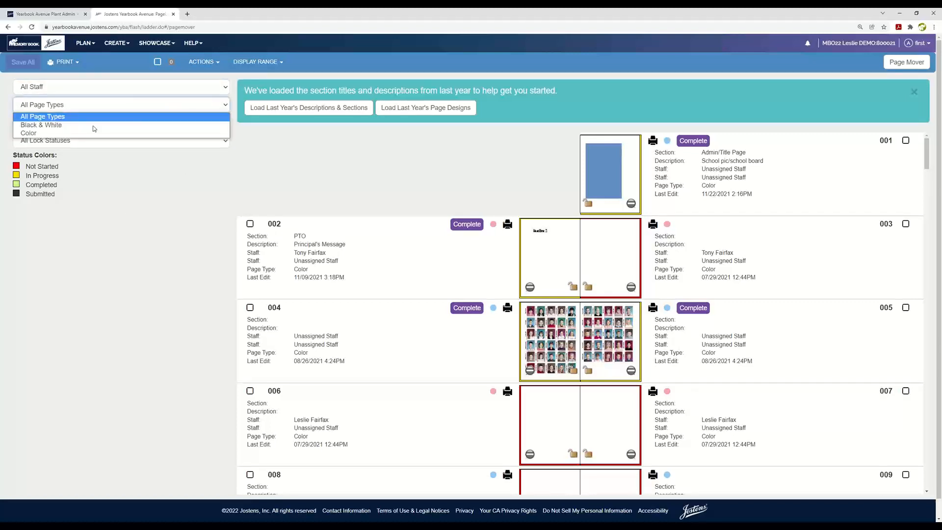
pyautogui.click(167, 163)
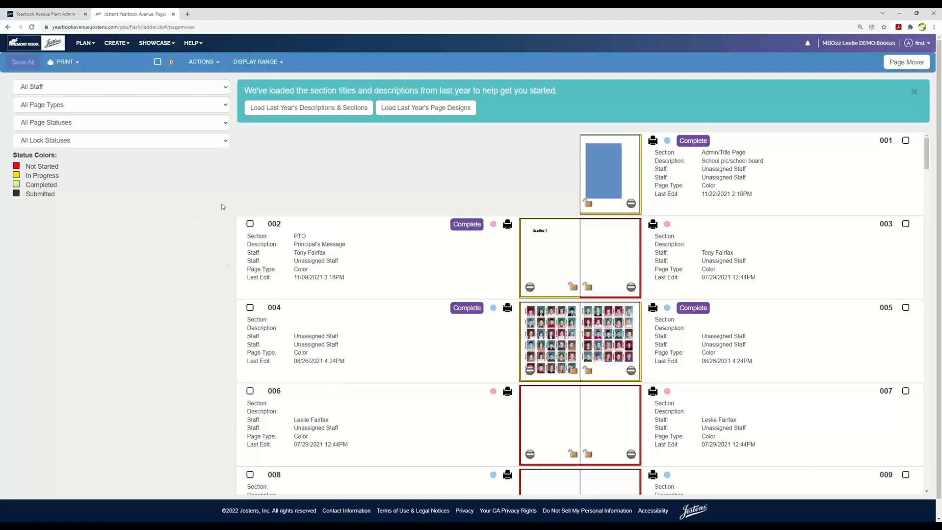
# Step: Filter the ladder to In Progress pages, review them, and restore the filter to All Page Statuses
pyautogui.click(225, 124)
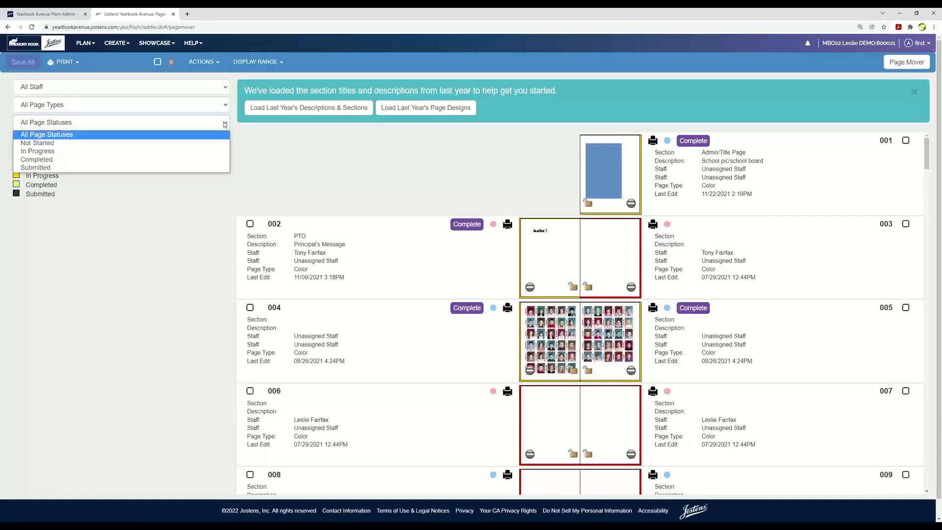
pyautogui.click(40, 152)
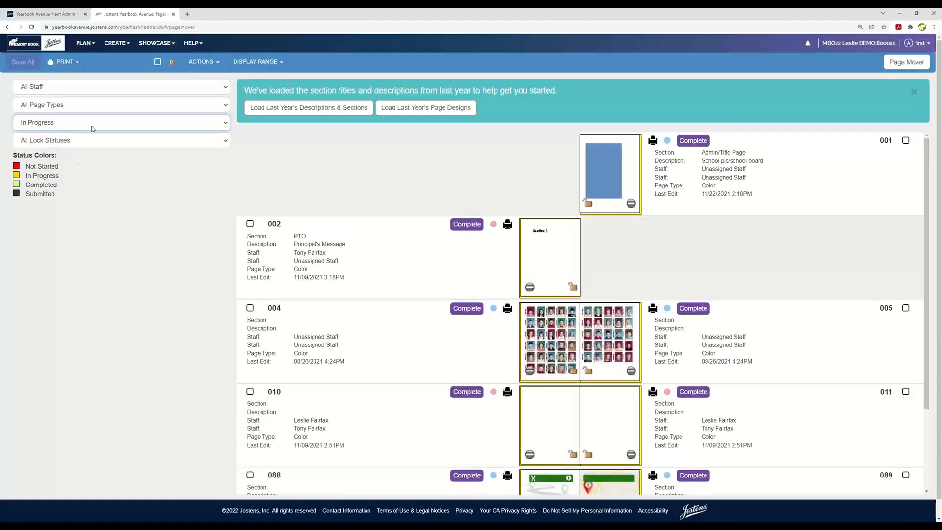
pyautogui.scroll(-2, 608, 405)
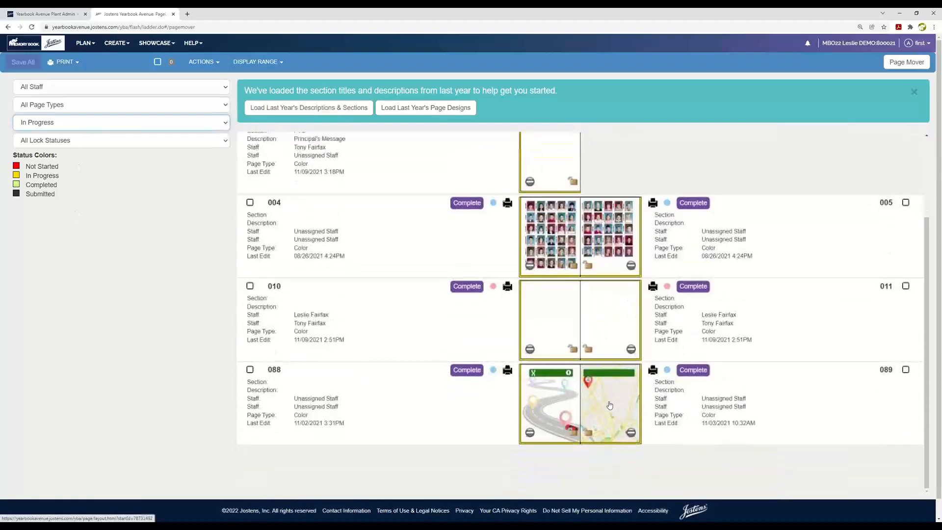
pyautogui.scroll(2, 609, 404)
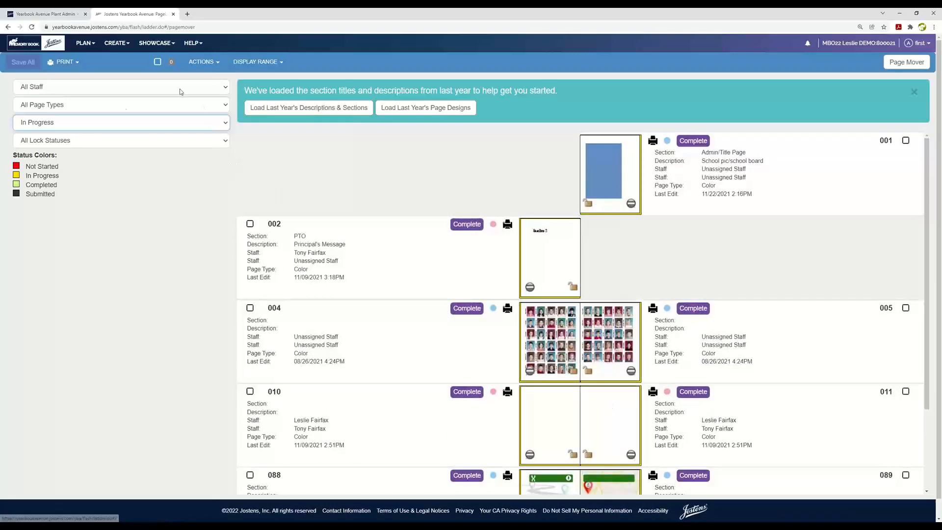
pyautogui.click(225, 124)
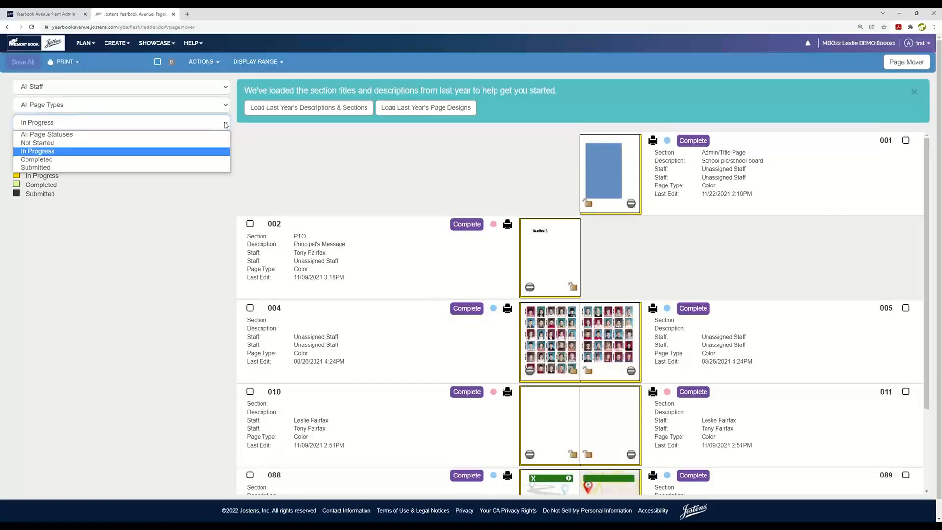
pyautogui.click(45, 135)
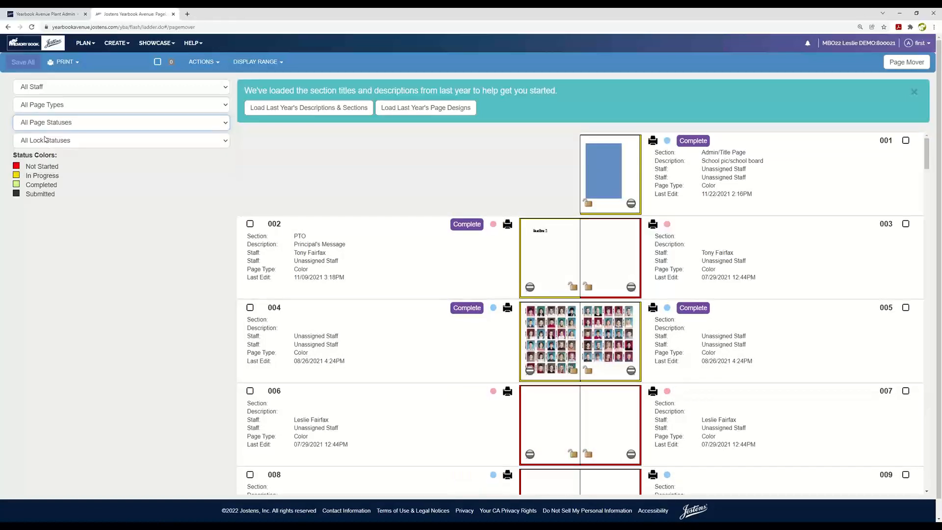
pyautogui.click(224, 142)
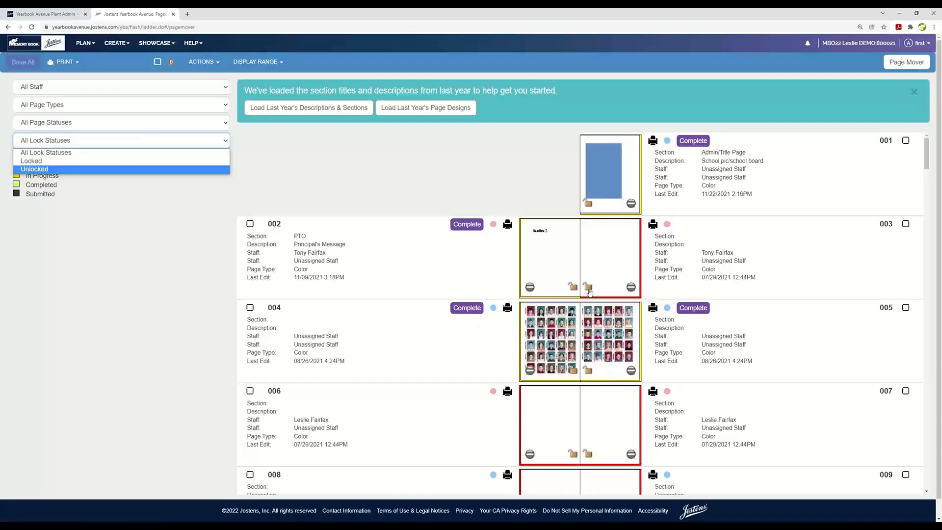
pyautogui.click(175, 297)
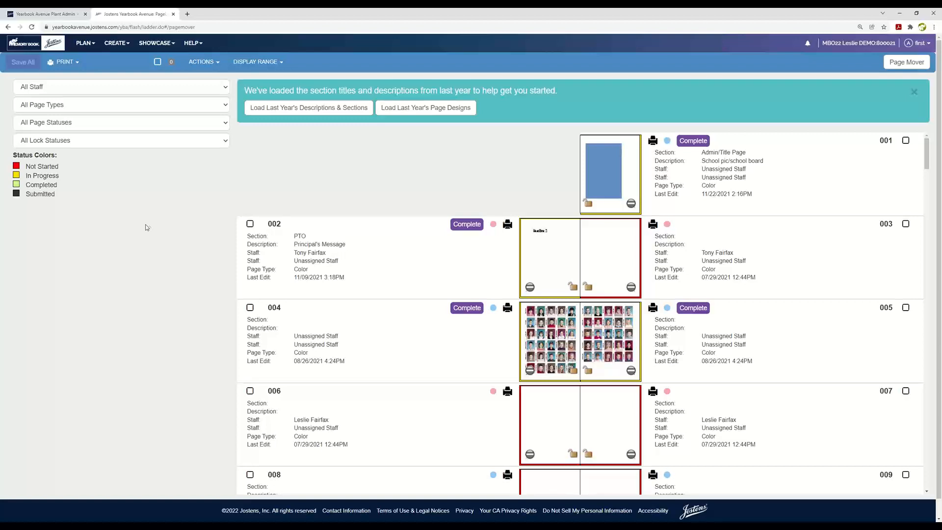
pyautogui.click(75, 64)
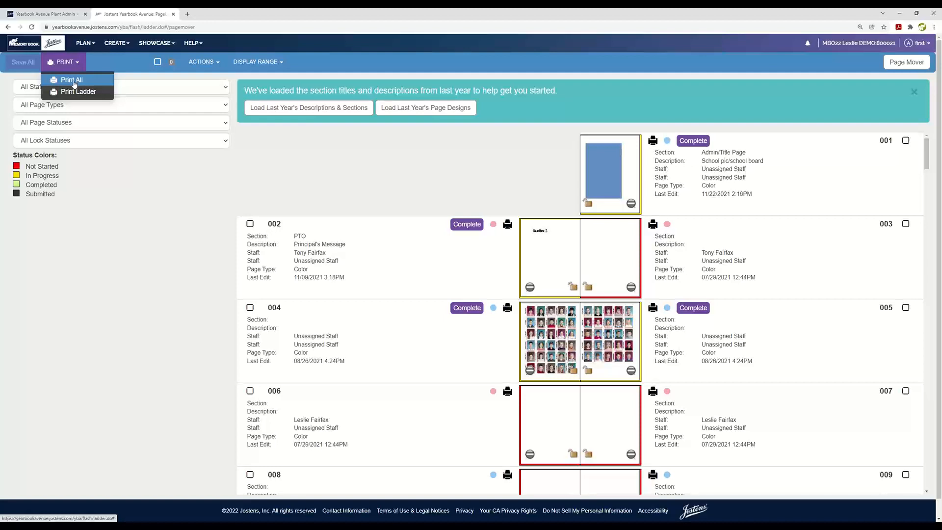
pyautogui.click(427, 159)
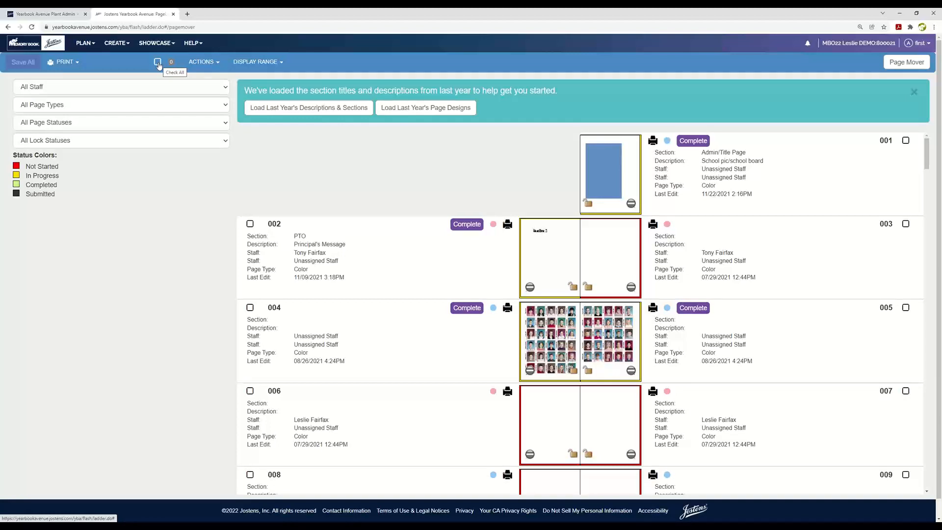
pyautogui.click(210, 63)
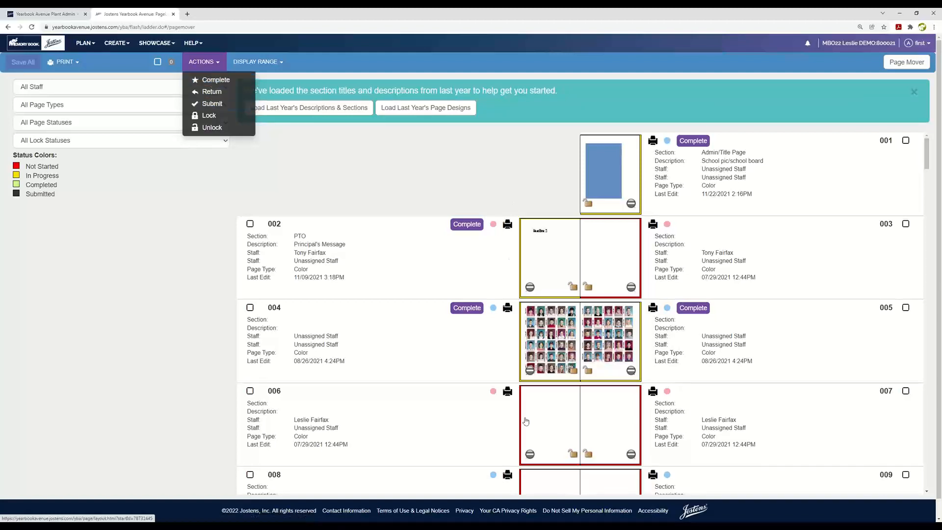
pyautogui.click(345, 157)
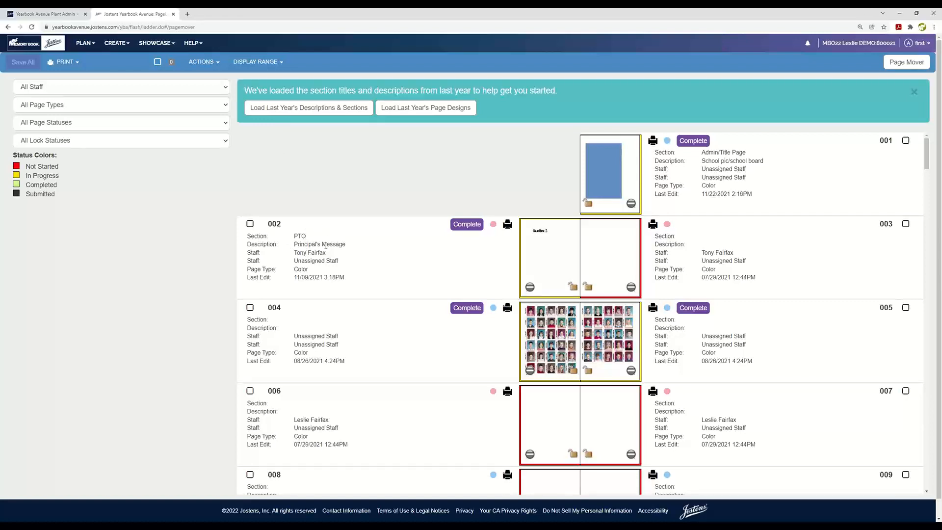
# Step: Enlarge the browser zoom to 175%
pyautogui.click(933, 28)
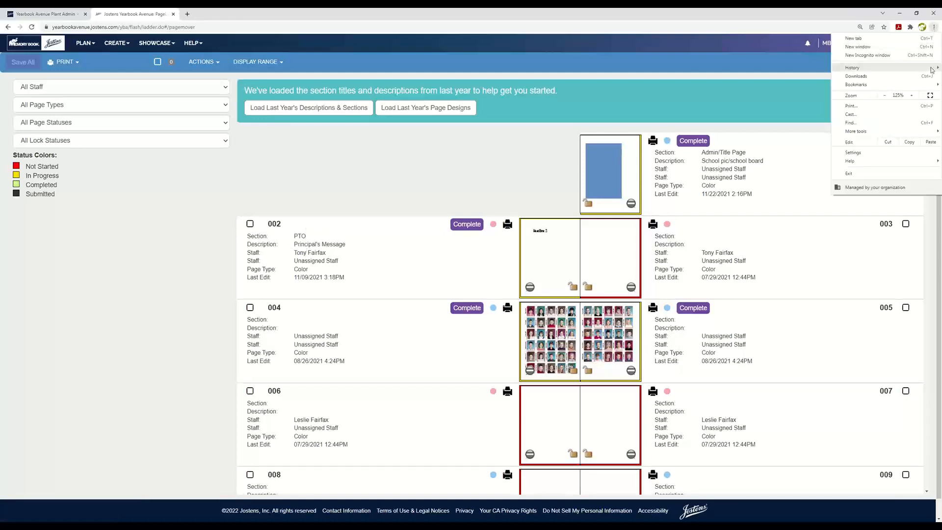
pyautogui.click(914, 96)
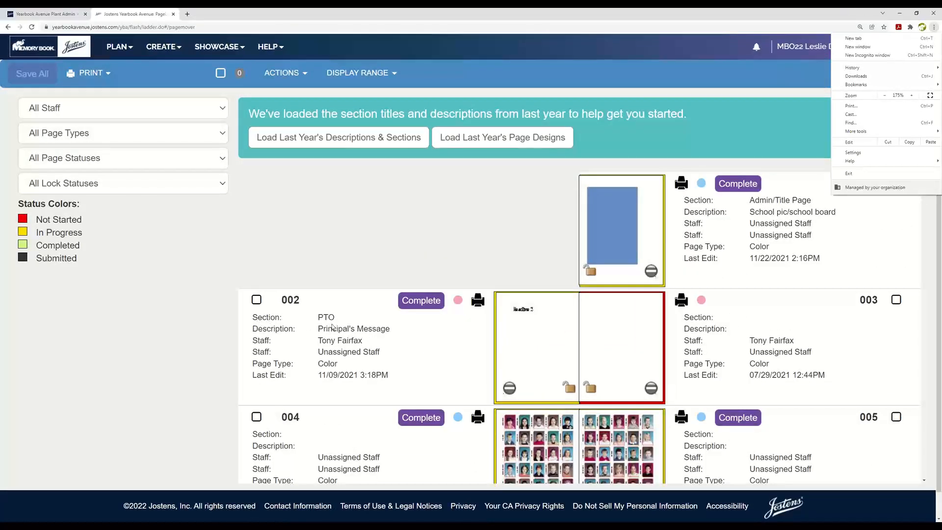
pyautogui.click(336, 321)
# Step: Open page 002's section, description, staff and page type fields to view them, and close them unchanged
pyautogui.click(336, 319)
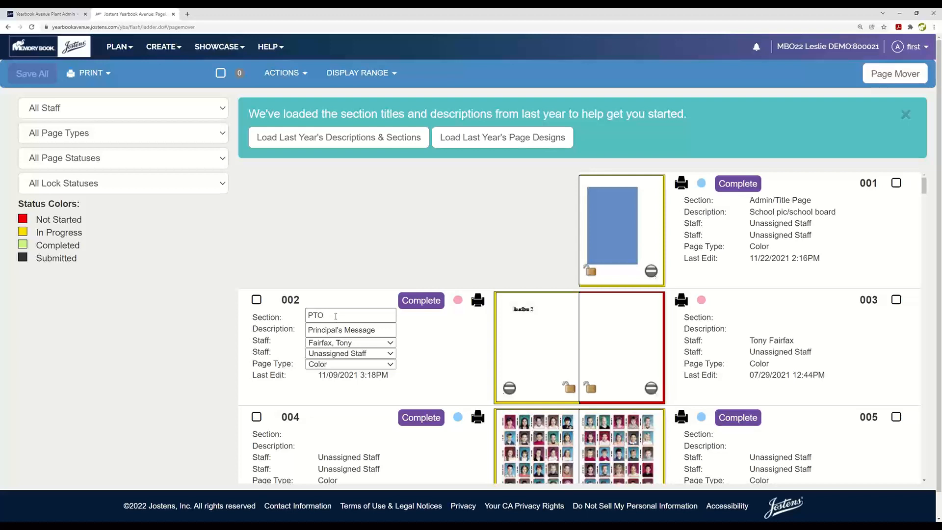
pyautogui.click(478, 239)
pyautogui.click(366, 275)
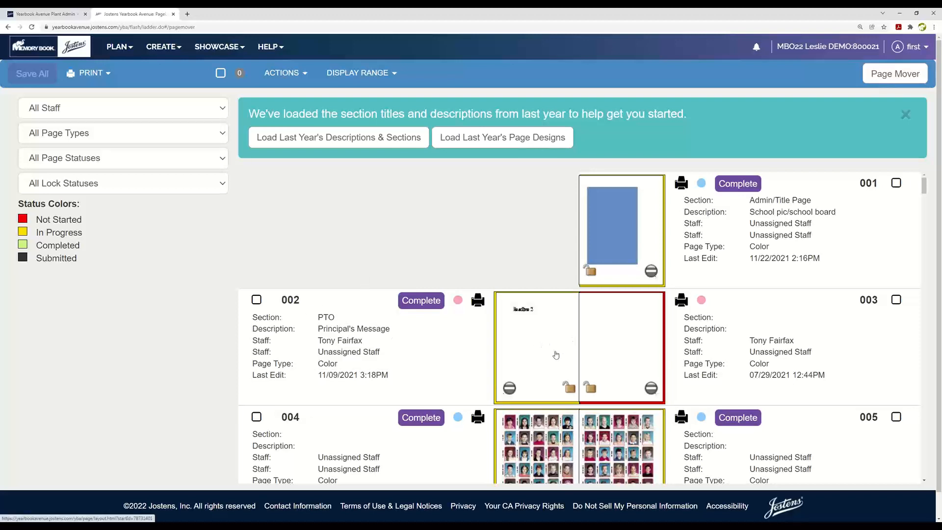
# Step: Give page 003 the section PTO and the description Teacher Fun, and save all ladder changes
pyautogui.click(759, 317)
pyautogui.click(758, 317)
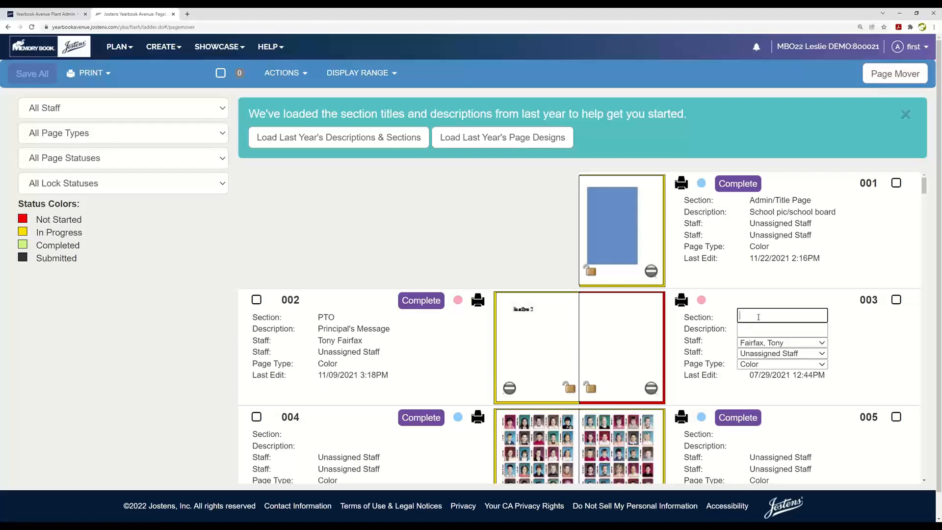
pyautogui.write('PTO')
pyautogui.click(759, 328)
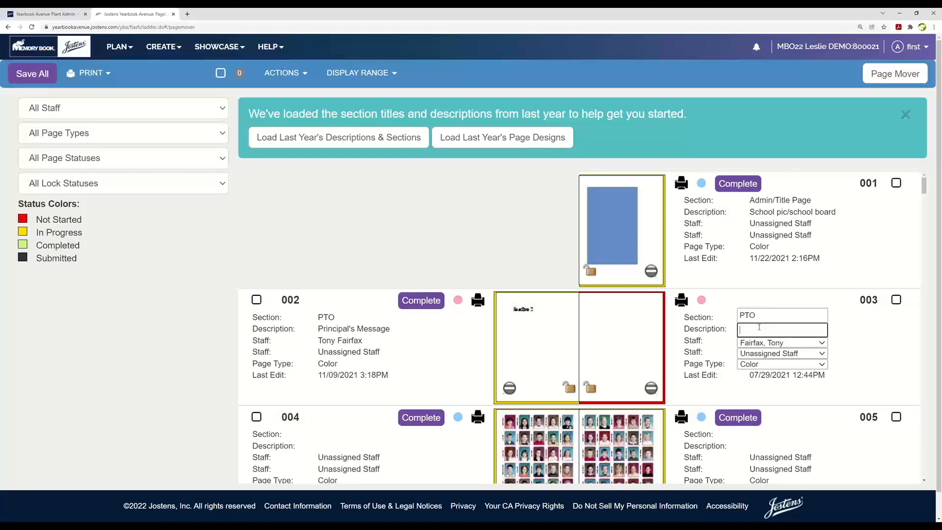
pyautogui.write('Teacher Fun')
pyautogui.click(196, 383)
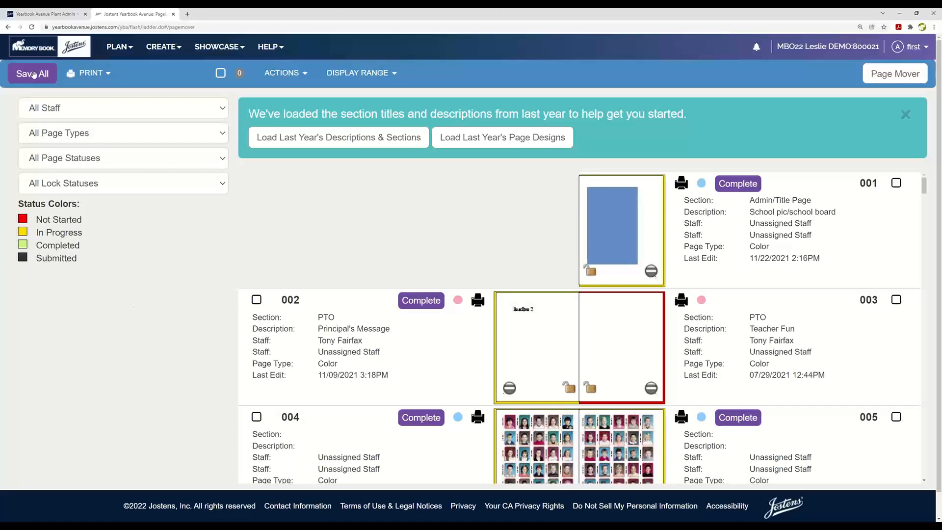
pyautogui.click(33, 75)
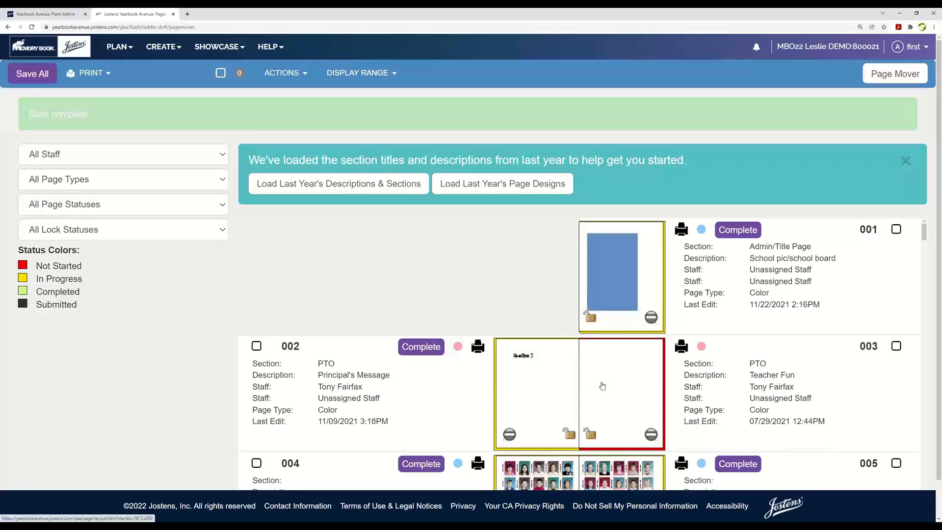
# Step: Look through the ladder's opening spreads, from page 001 to page 013, checking their sections, descriptions, staff assignments and color dots
pyautogui.scroll(-5, 617, 383)
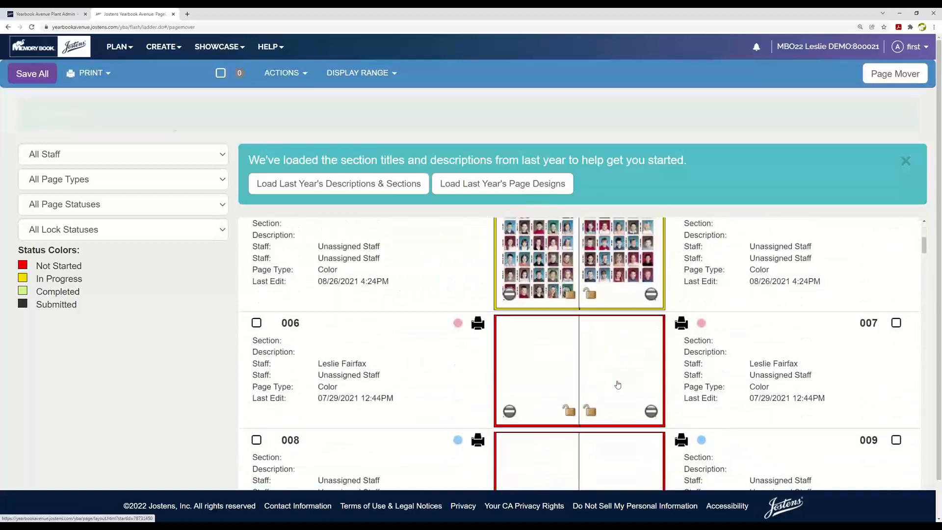
pyautogui.scroll(-5, 618, 385)
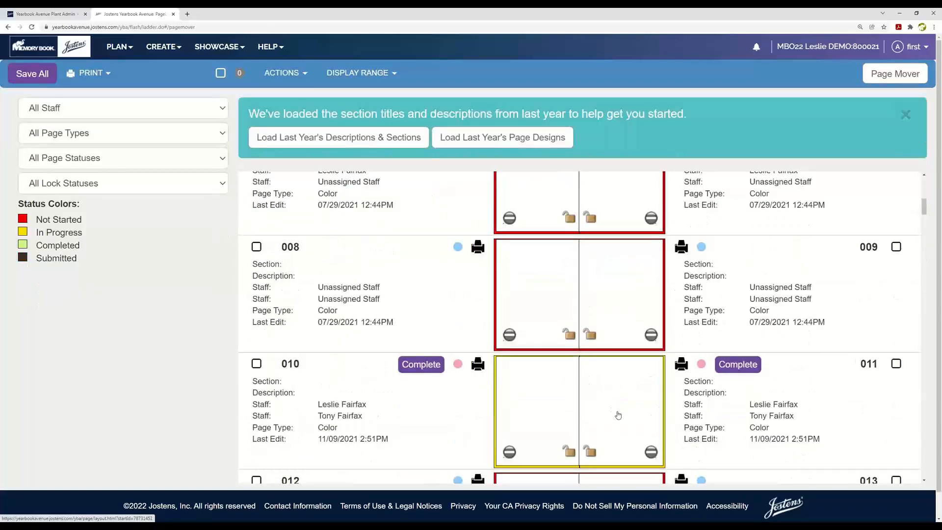
pyautogui.scroll(5, 618, 415)
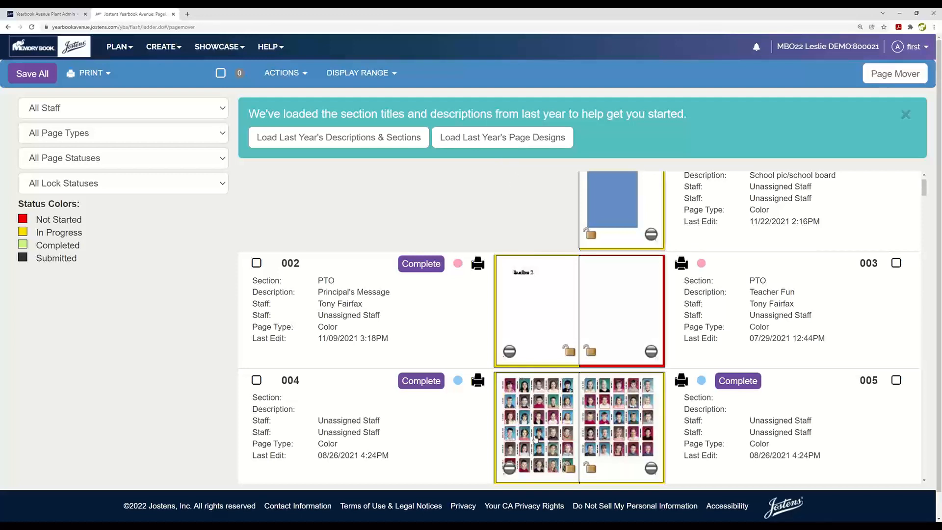
pyautogui.scroll(-5, 614, 316)
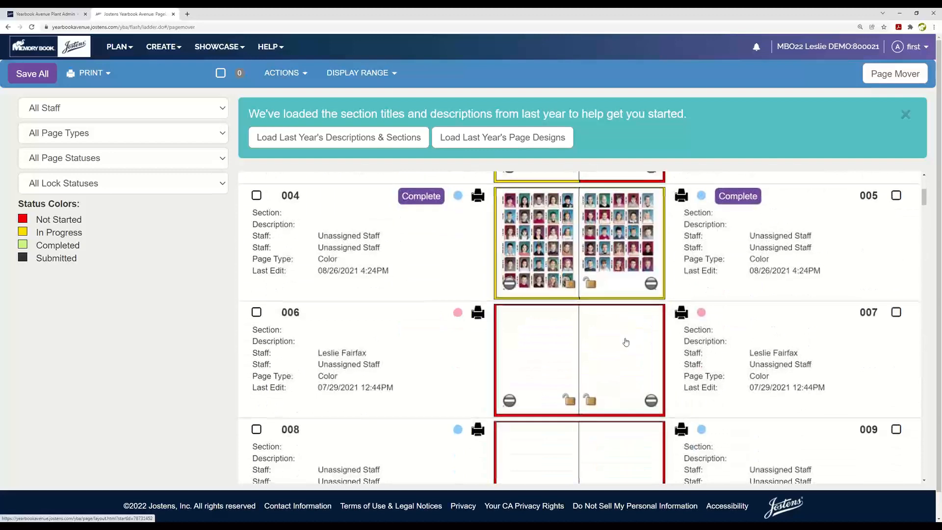
pyautogui.scroll(-1, 625, 342)
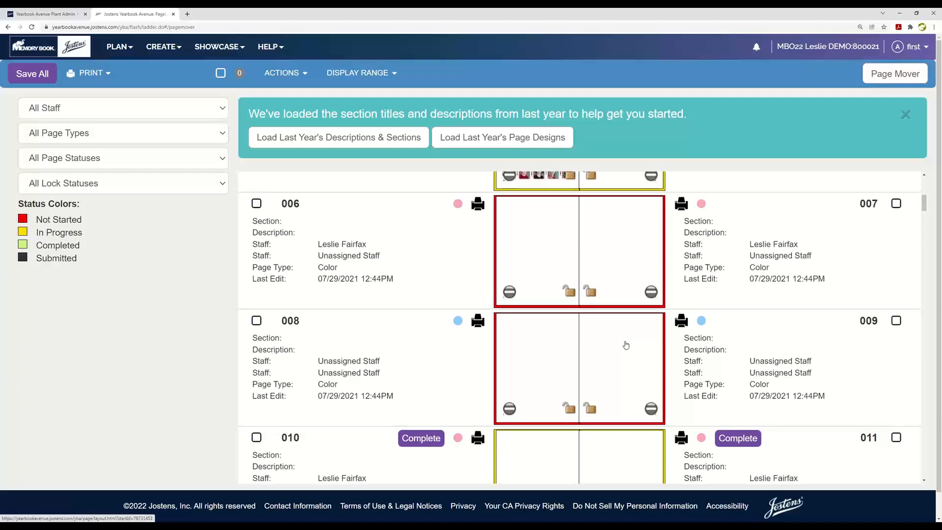
pyautogui.scroll(3, 626, 345)
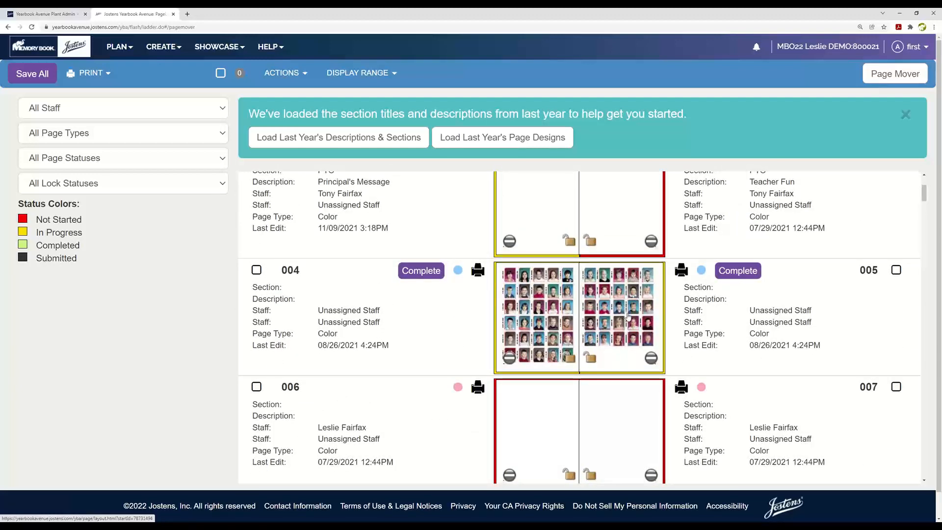
pyautogui.scroll(3, 624, 317)
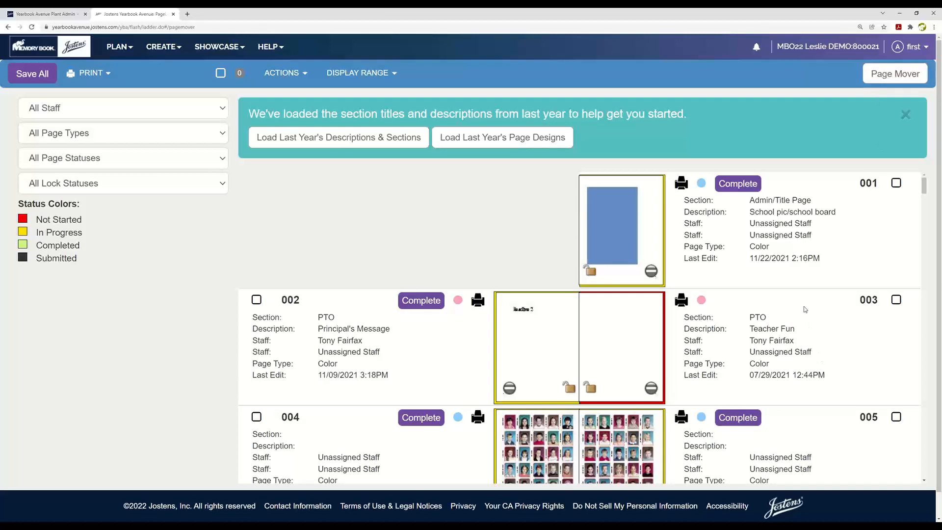
pyautogui.scroll(-2, 802, 346)
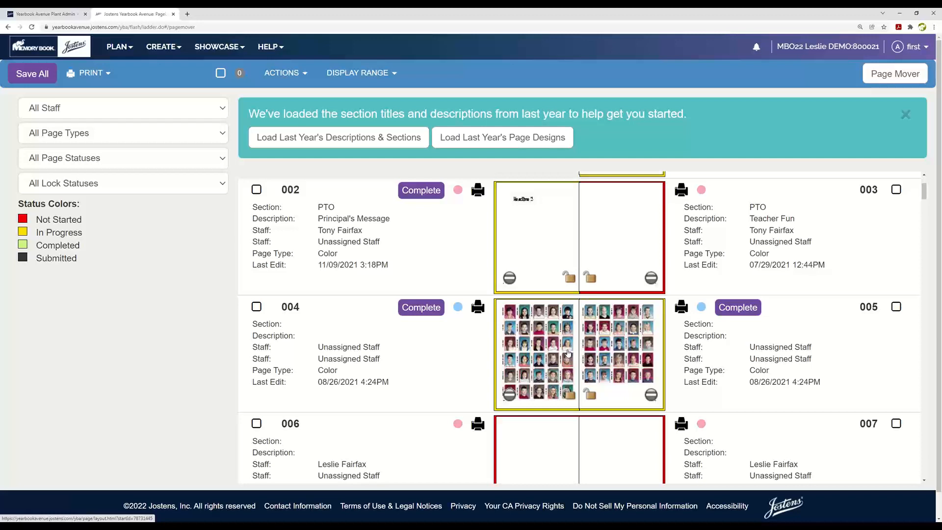
# Step: Open the yearbook's Staff list from the planning tools
pyautogui.click(123, 48)
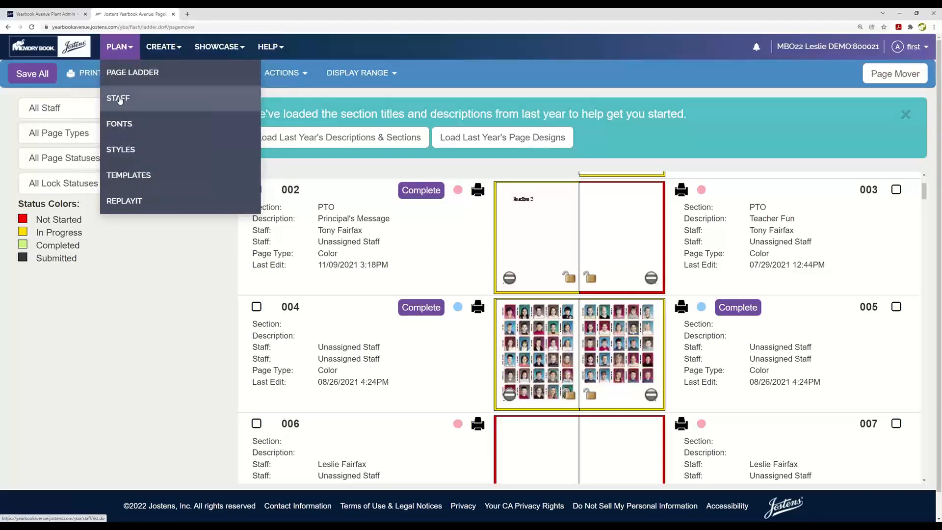
pyautogui.click(119, 100)
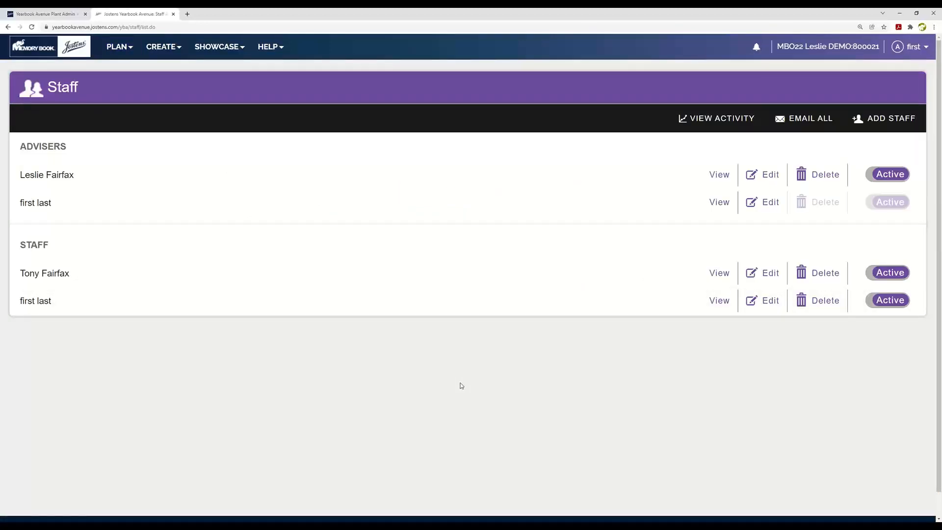
pyautogui.click(123, 58)
pyautogui.click(122, 99)
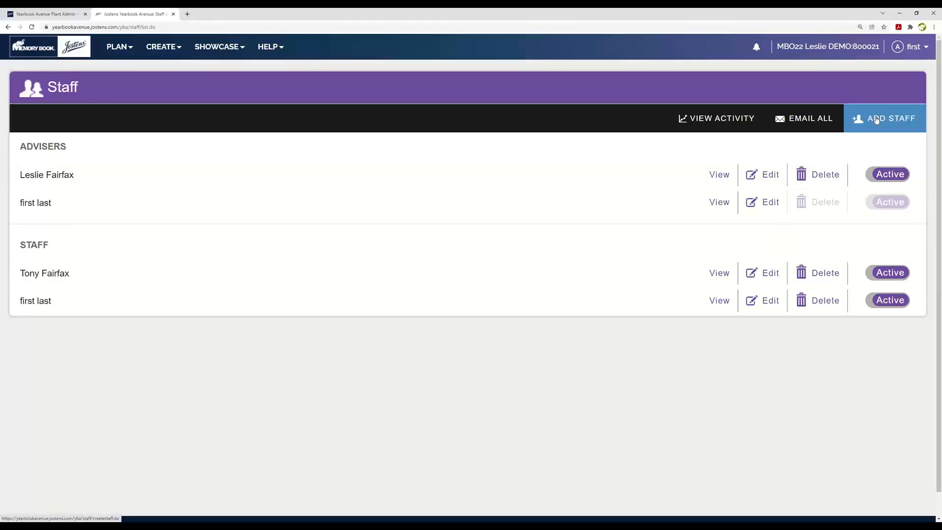
# Step: Open the form for adding a staff member and examine its username, password requirements and optional email fields
pyautogui.click(877, 119)
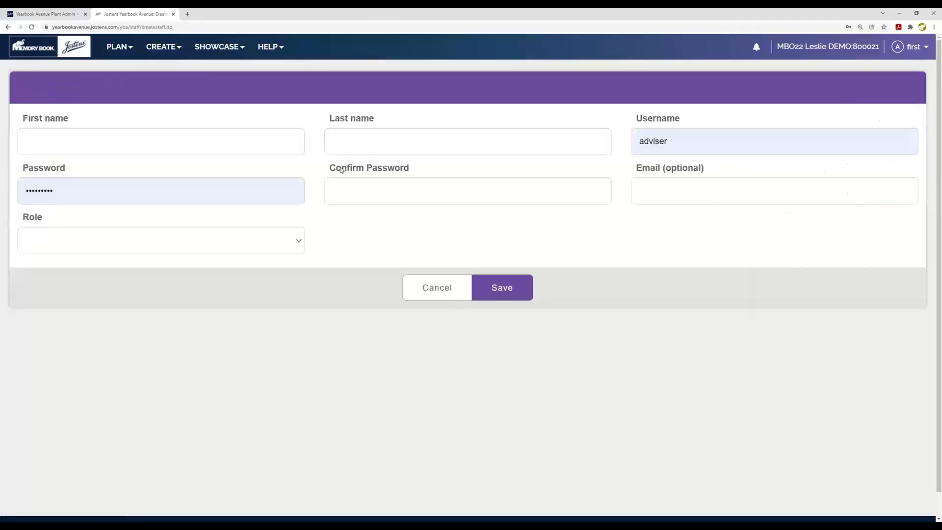
pyautogui.click(700, 142)
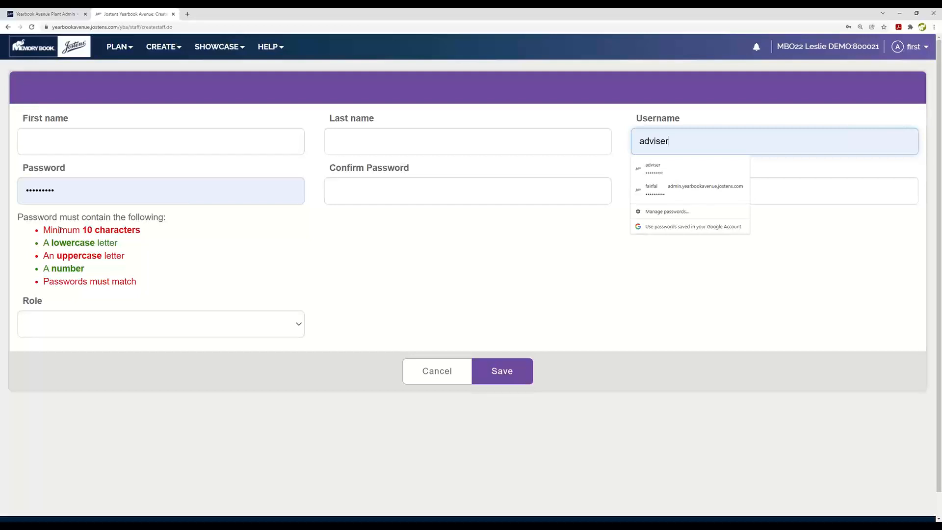
pyautogui.click(810, 248)
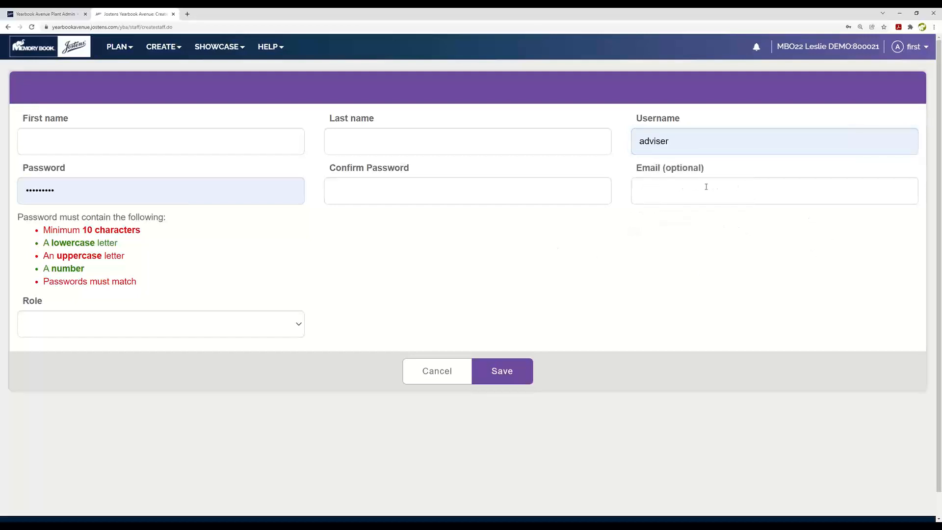
pyautogui.click(706, 187)
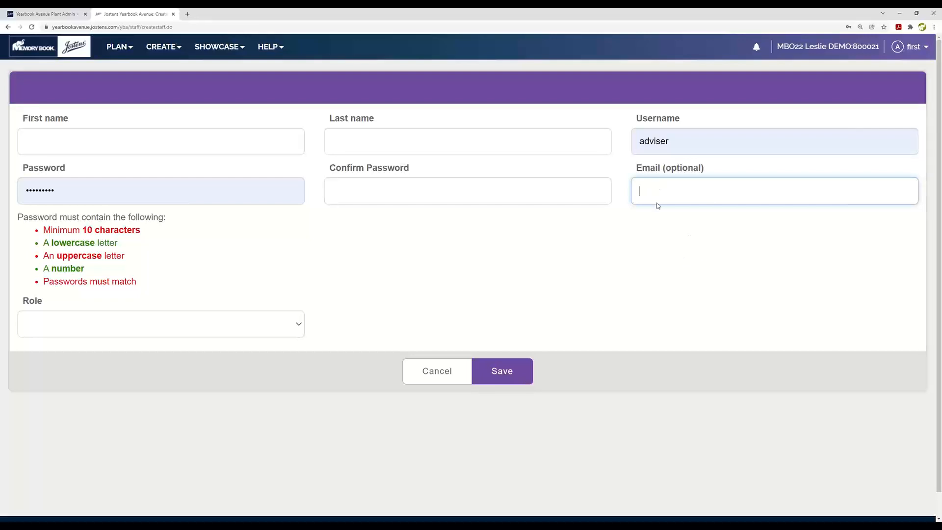
pyautogui.click(726, 237)
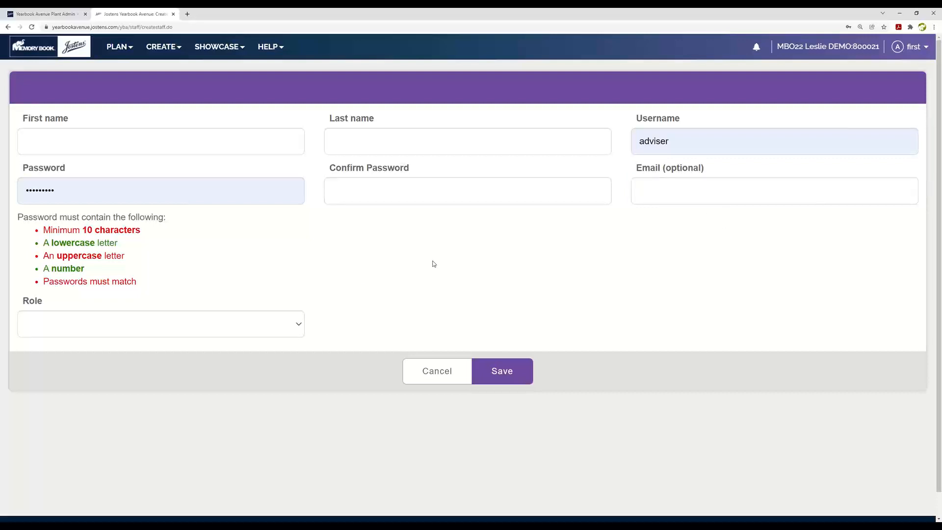
# Step: Choose the Adviser role for the new staff member, look over the other role options, and return to the Staff list without saving
pyautogui.click(299, 326)
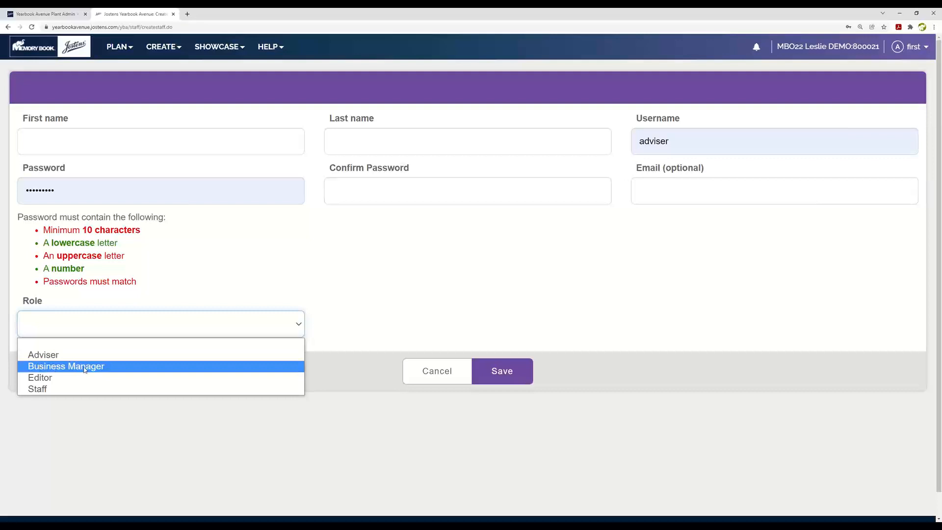
pyautogui.click(54, 356)
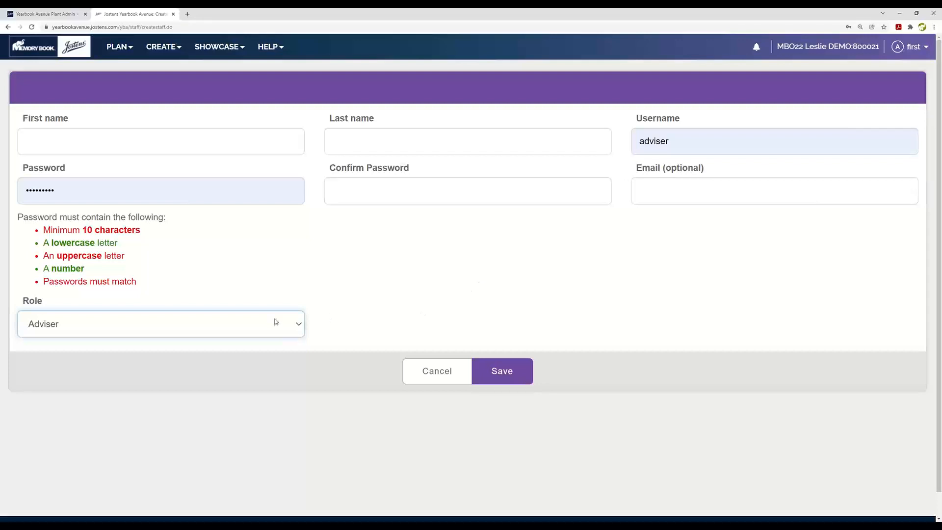
pyautogui.click(297, 324)
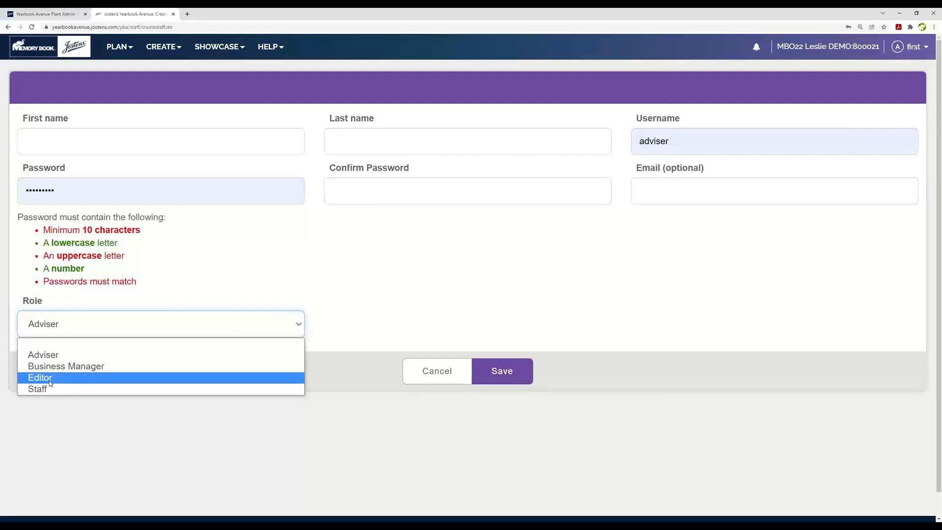
pyautogui.click(412, 295)
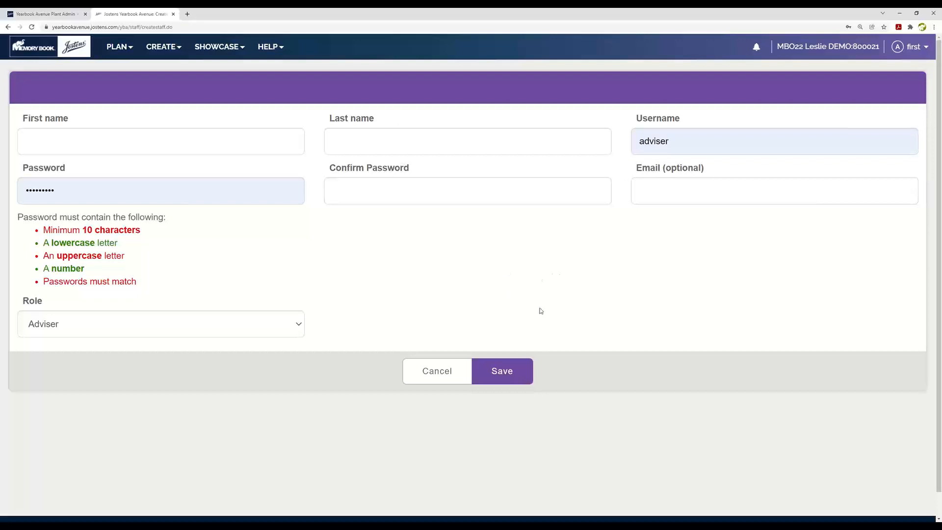
pyautogui.click(8, 27)
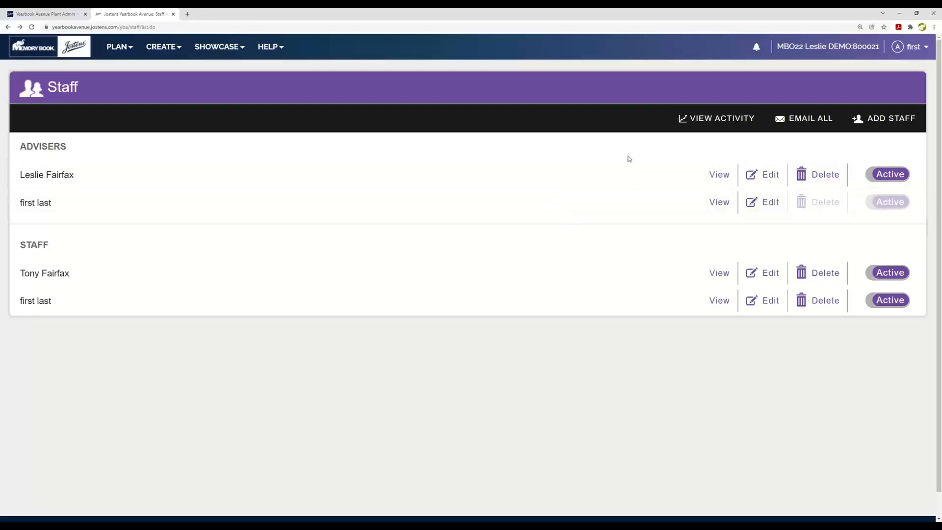
# Step: Switch the first adviser and the last staff member to Inactive in turn, setting each back to Active
pyautogui.click(871, 178)
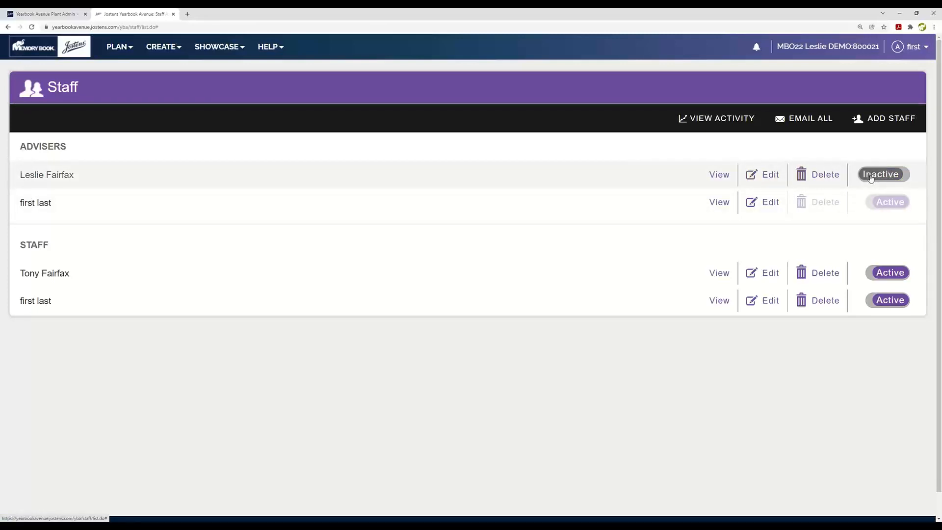
pyautogui.click(905, 178)
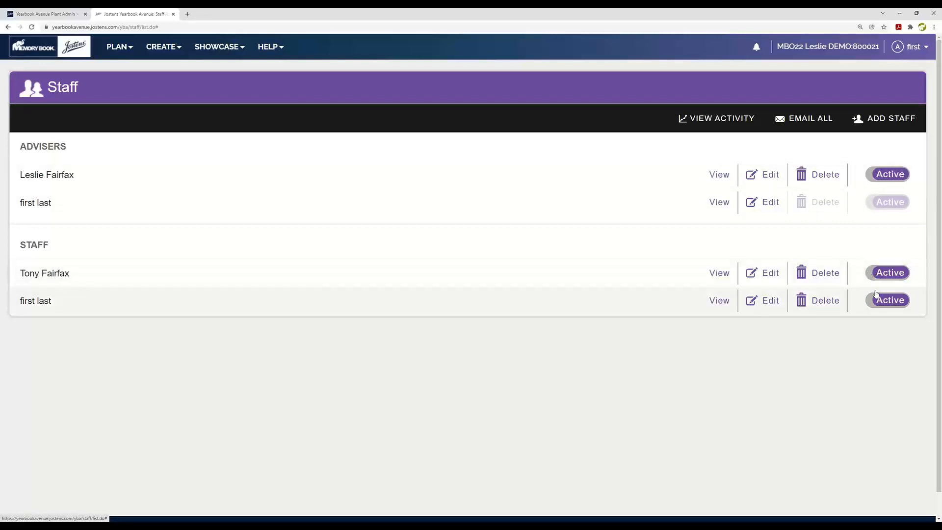
pyautogui.click(868, 304)
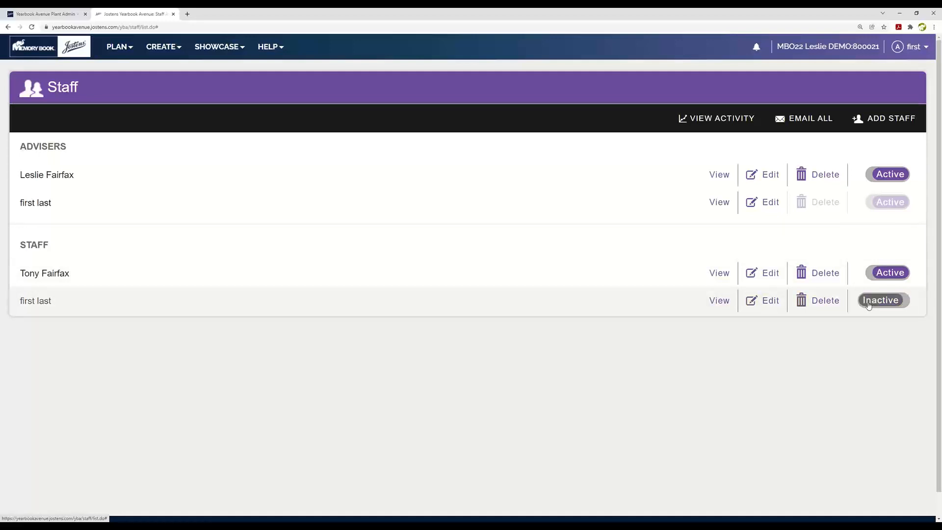
pyautogui.click(870, 303)
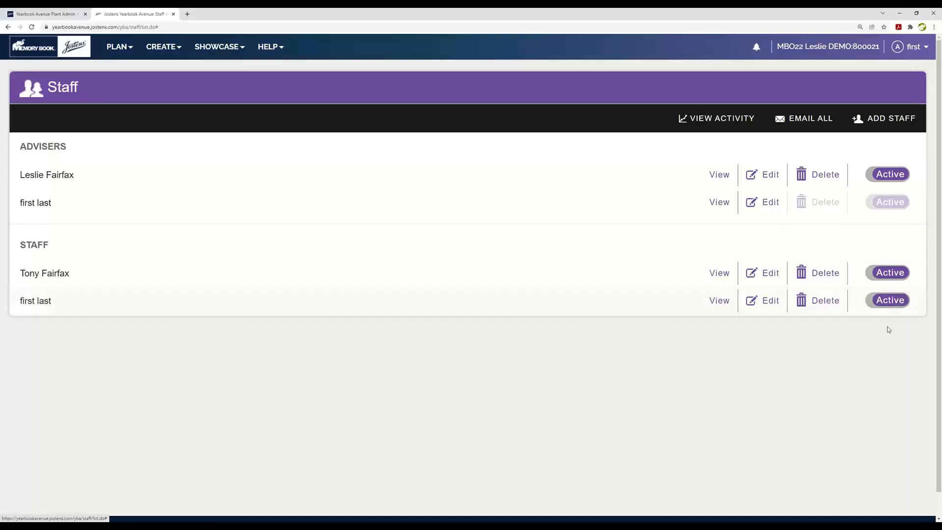
# Step: View the first staff member's account details in the edit form and return to the Staff list
pyautogui.click(778, 276)
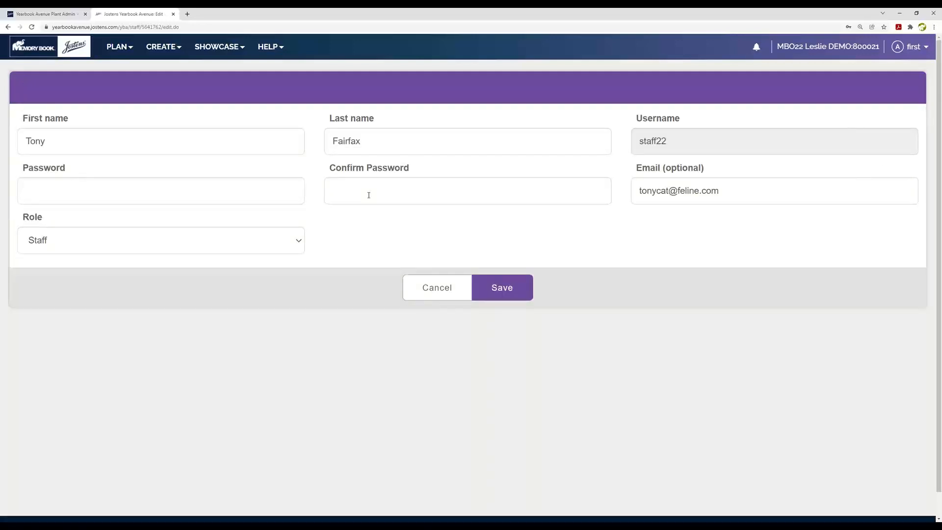
pyautogui.click(8, 27)
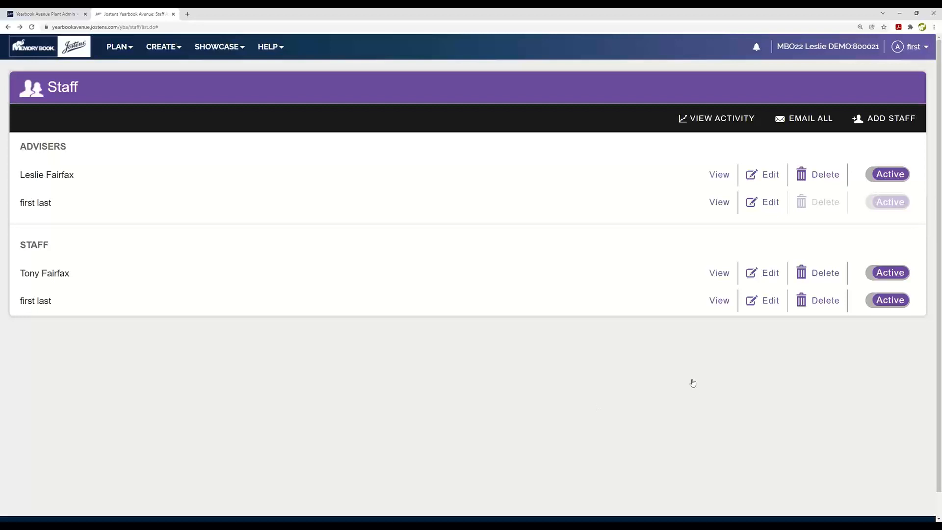
# Step: Review the first adviser's action history, browsing the logged page and session activity, and return to the Staff list
pyautogui.click(722, 179)
pyautogui.scroll(-1, 278, 324)
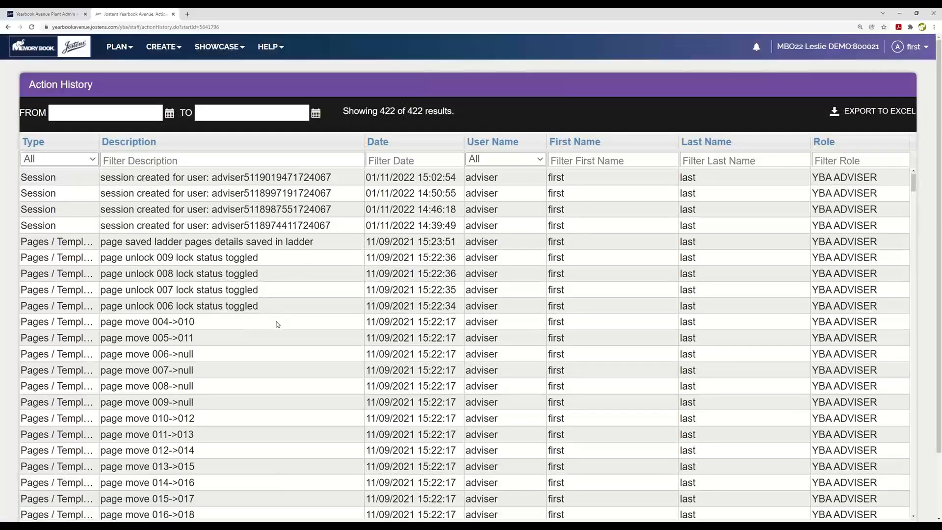
pyautogui.scroll(-12, 602, 323)
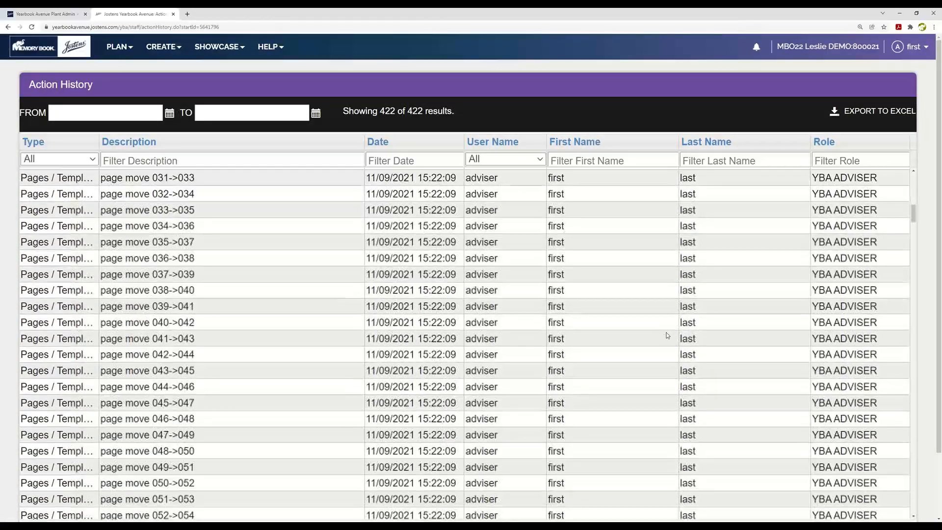
pyautogui.scroll(-13, 666, 337)
pyautogui.scroll(10, 672, 340)
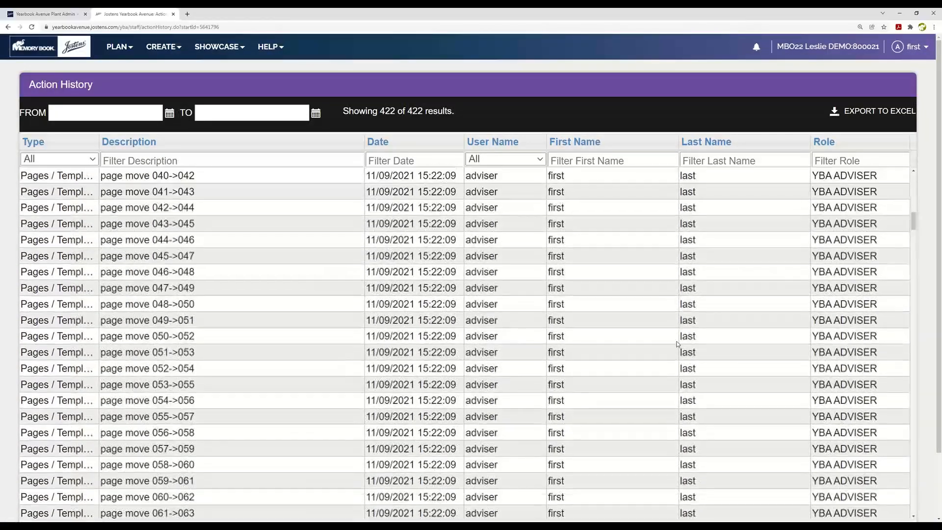
pyautogui.scroll(13, 677, 343)
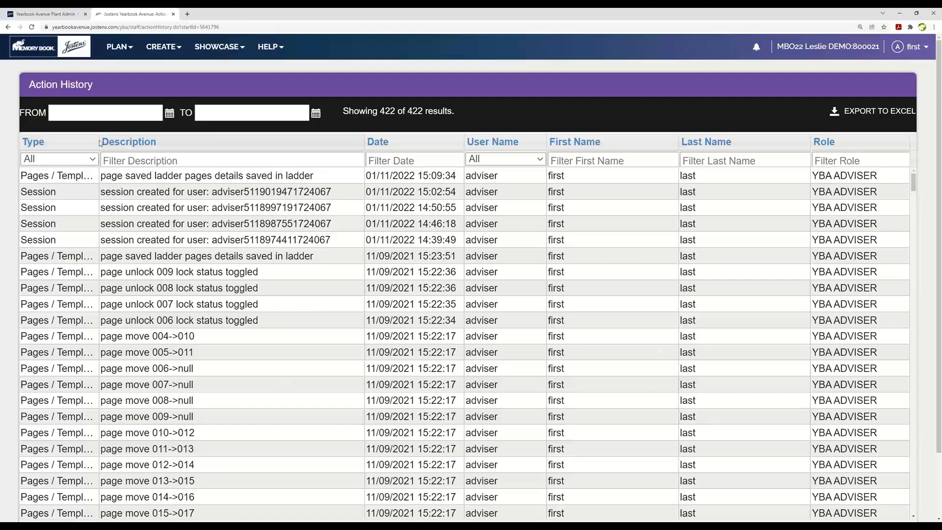
pyautogui.click(8, 27)
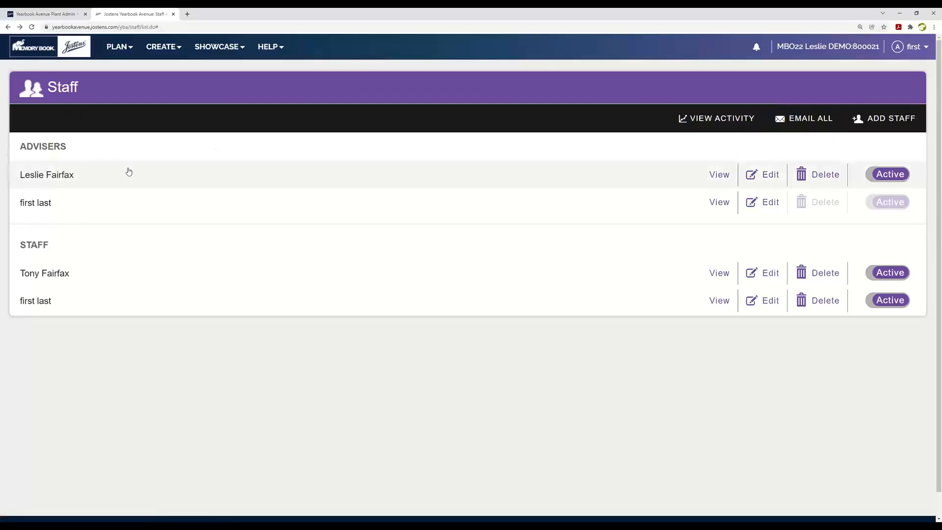
# Step: Open the Page Ladder and assign the staff member already responsible for page 002 as the first staff on page 004
pyautogui.click(112, 47)
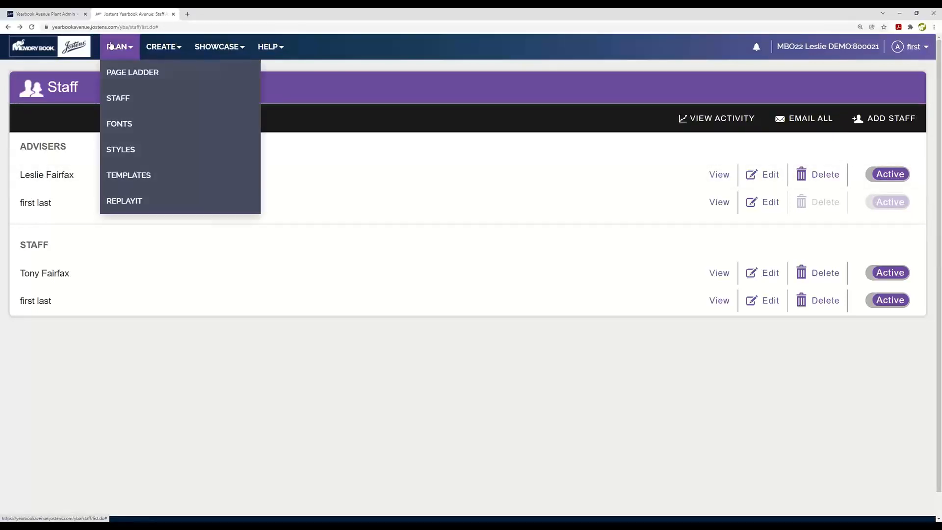
pyautogui.click(117, 71)
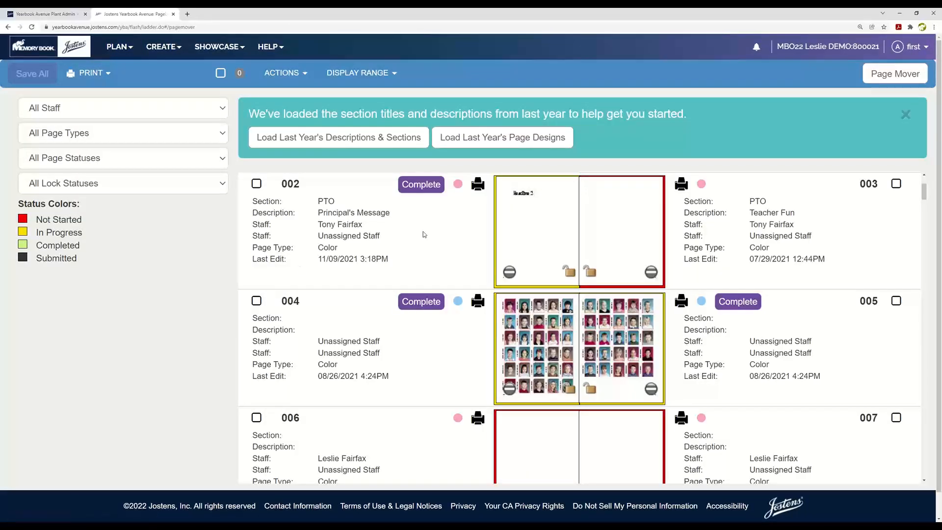
pyautogui.scroll(-1, 432, 245)
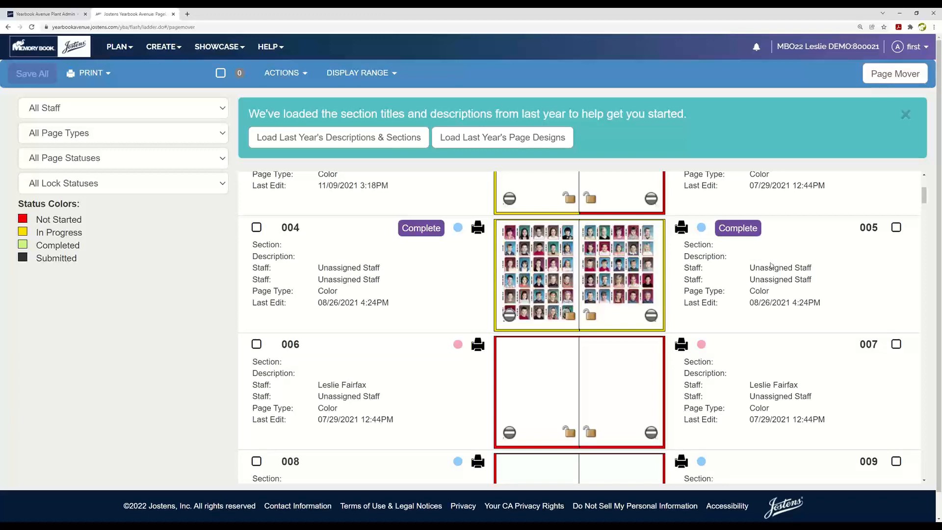
pyautogui.click(375, 274)
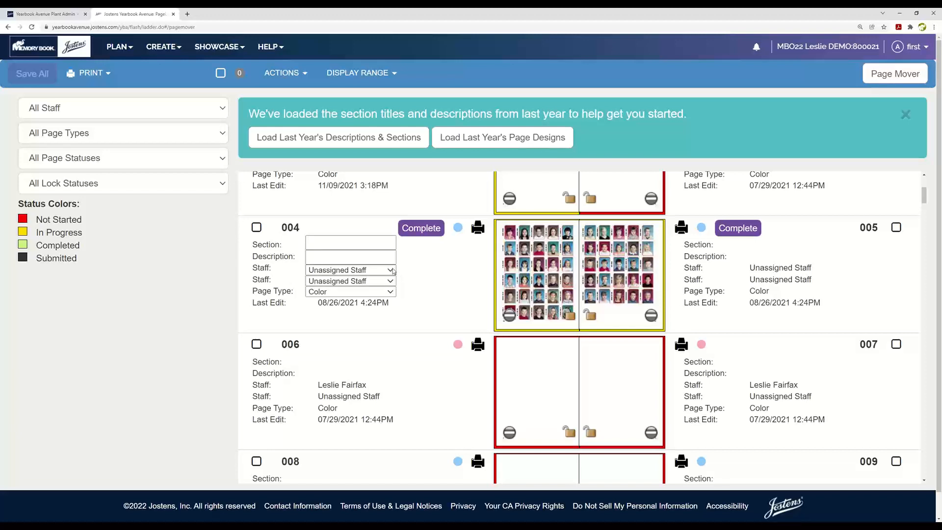
pyautogui.click(393, 271)
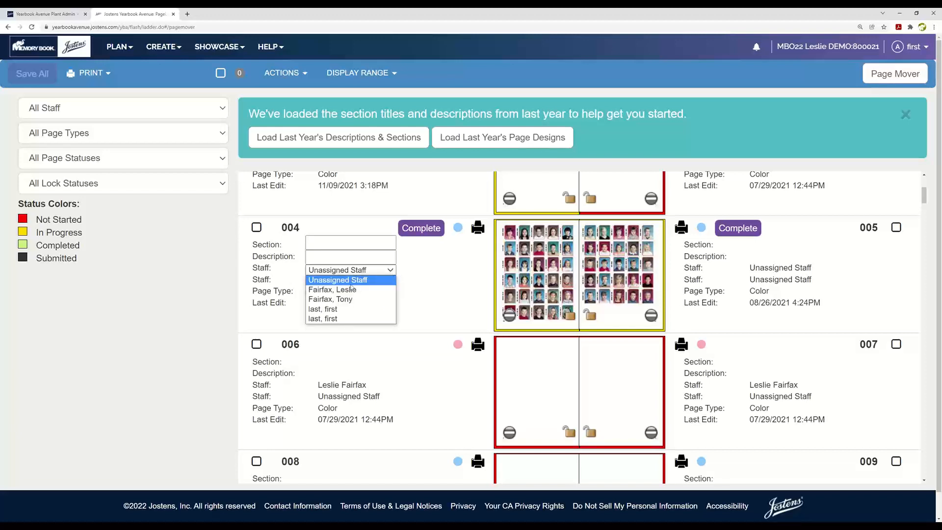
pyautogui.click(328, 300)
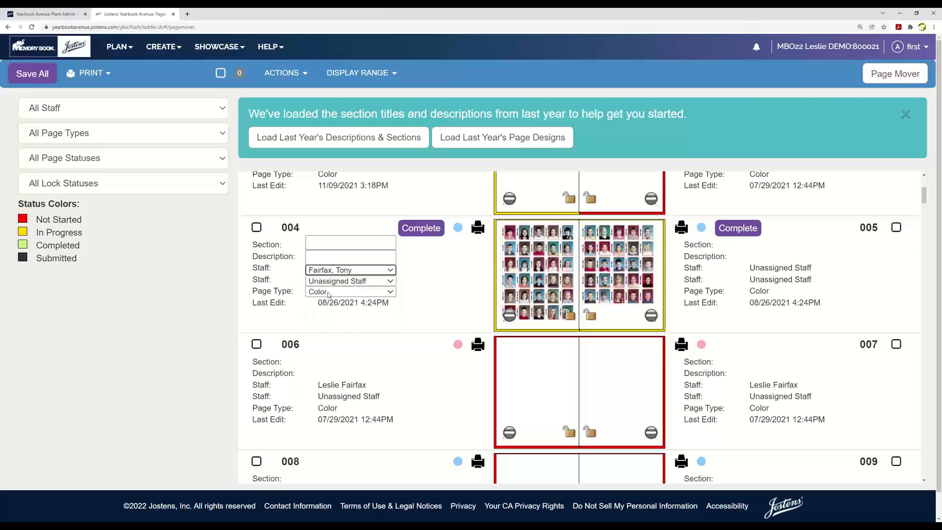
# Step: Assign the same staff member as first staff on page 005, save all ladder changes, and look over the neighbouring pages
pyautogui.click(808, 270)
pyautogui.click(807, 270)
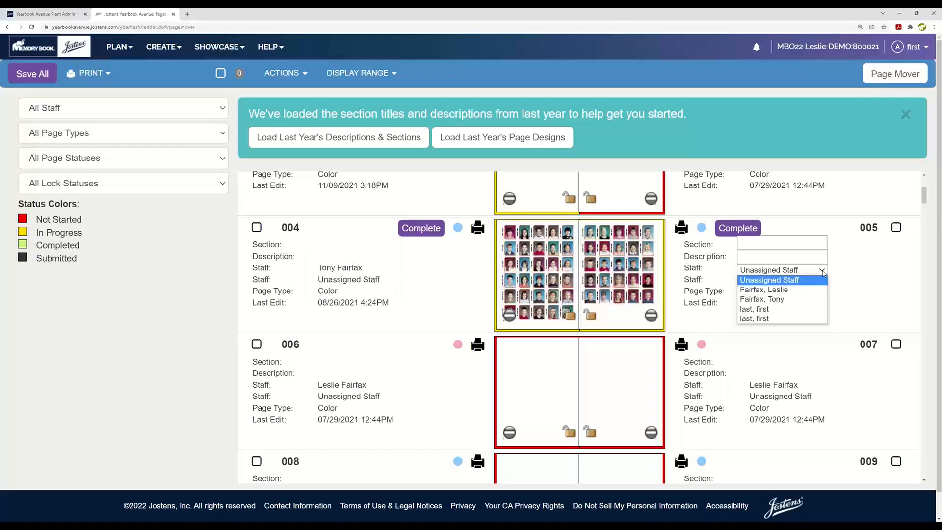
pyautogui.click(777, 301)
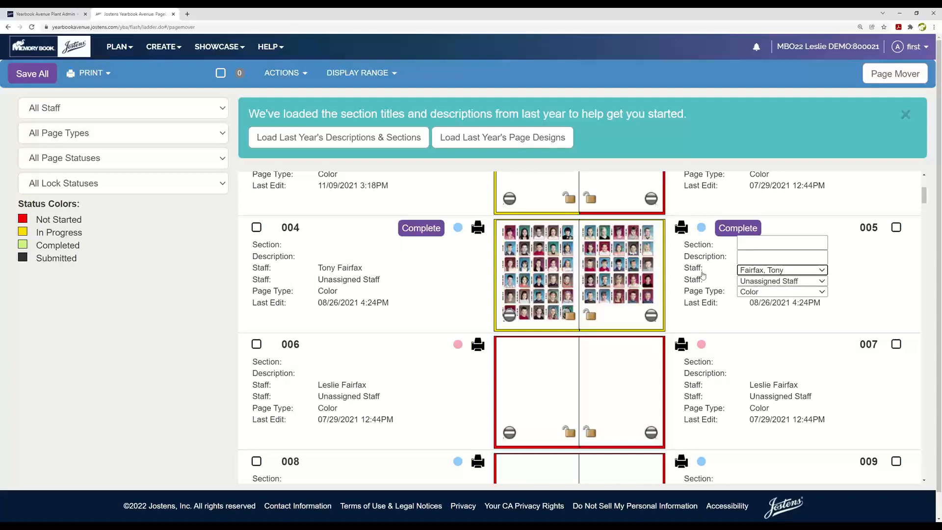
pyautogui.click(443, 302)
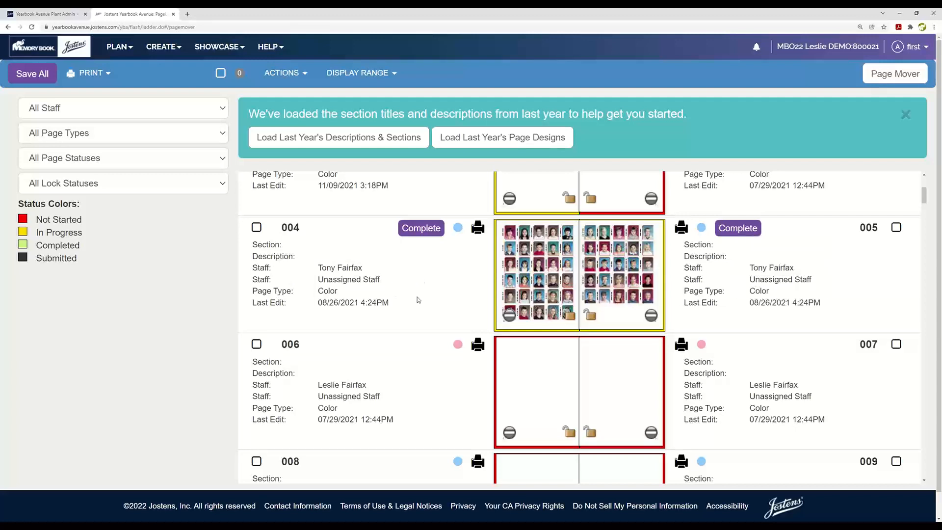
pyautogui.click(29, 77)
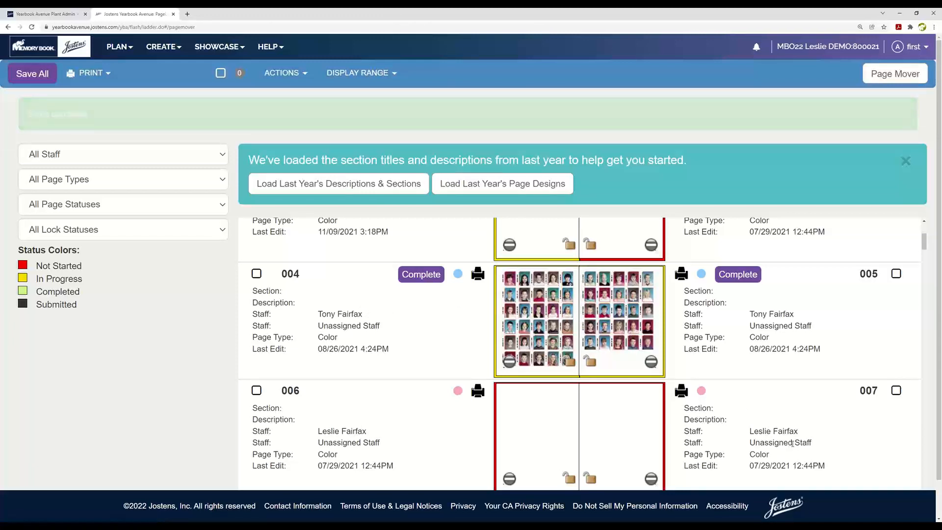
pyautogui.scroll(-3, 452, 435)
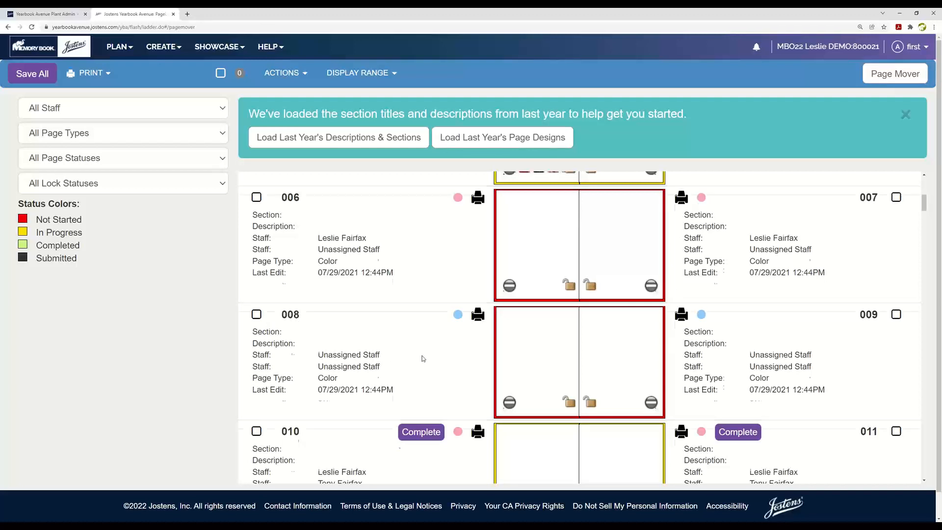
pyautogui.scroll(5, 422, 358)
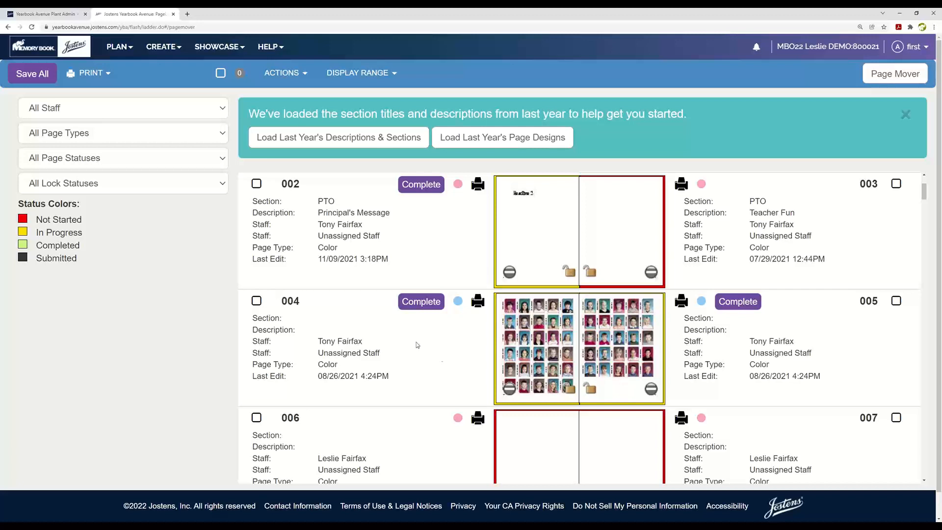
# Step: Open the yearbook's font settings, filter the fonts to the Script type, and browse the filtered list
pyautogui.click(120, 47)
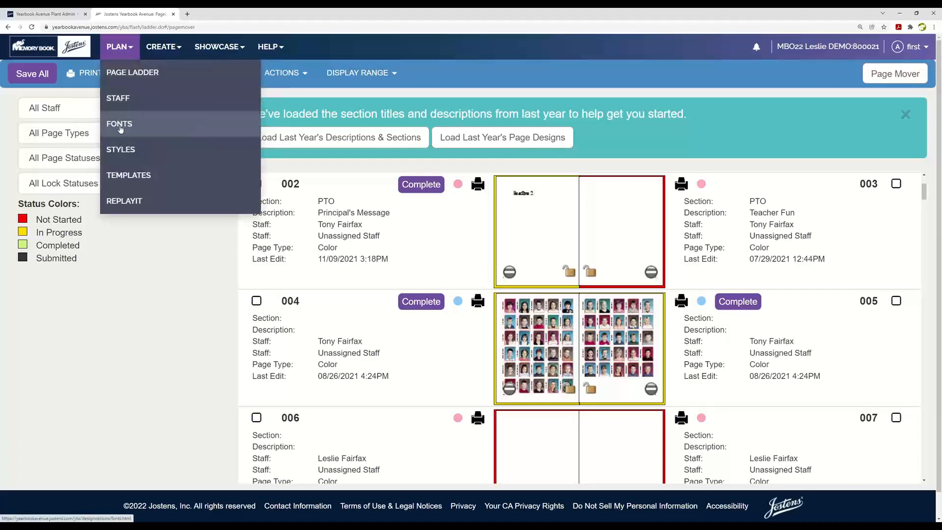
pyautogui.click(120, 125)
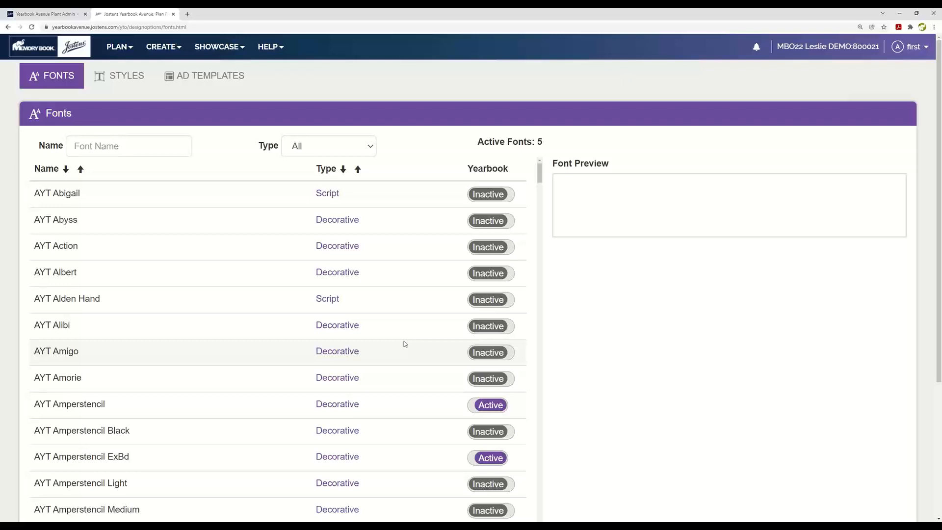
pyautogui.click(371, 147)
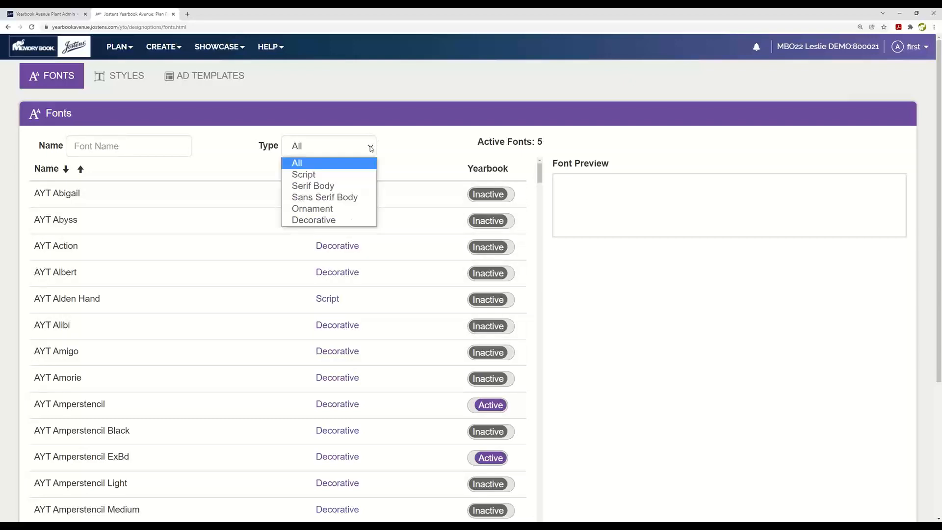
pyautogui.click(315, 177)
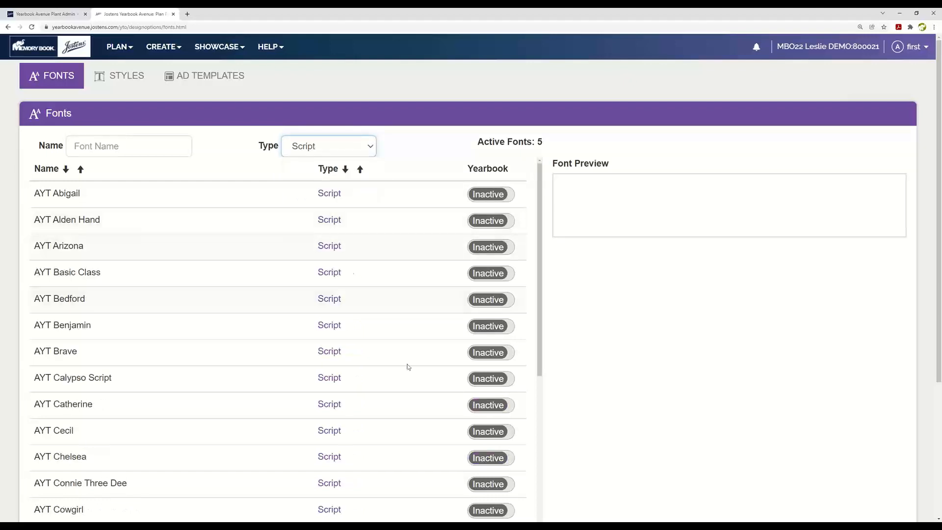
pyautogui.scroll(-4, 406, 454)
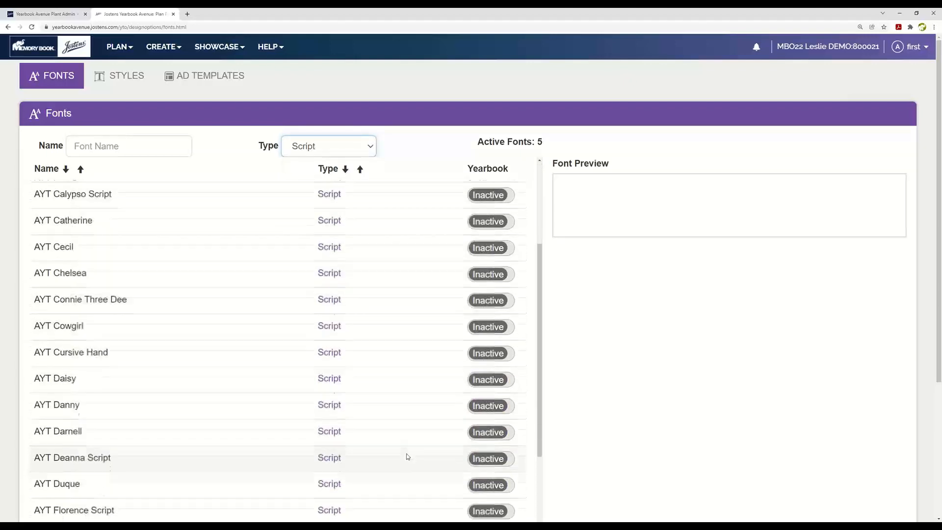
pyautogui.scroll(4, 406, 455)
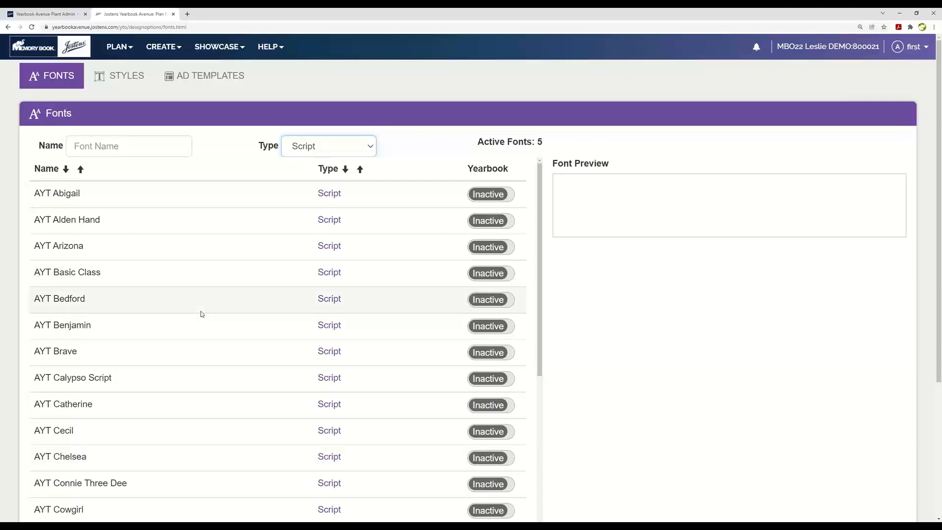
# Step: Preview the AYT Alden Hand and AYT Catherine fonts, and make AYT Catherine active for the yearbook
pyautogui.click(206, 157)
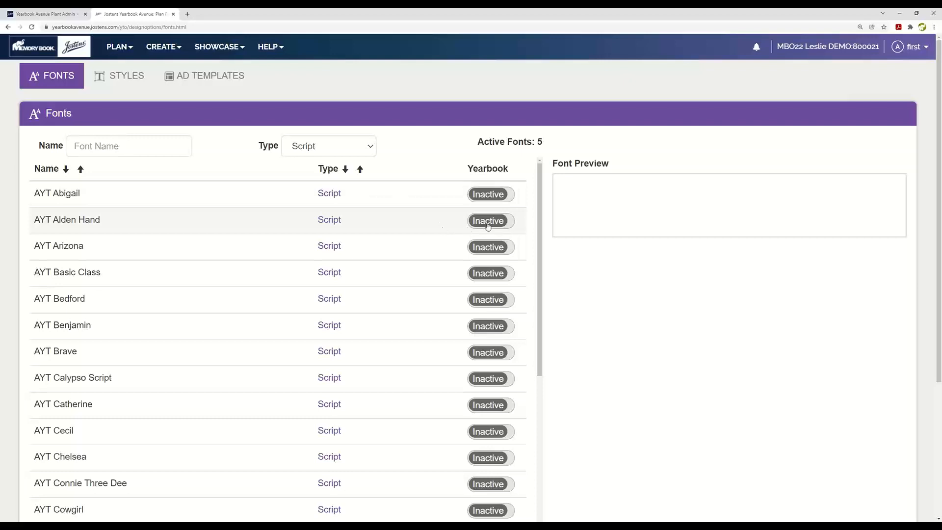
pyautogui.click(112, 226)
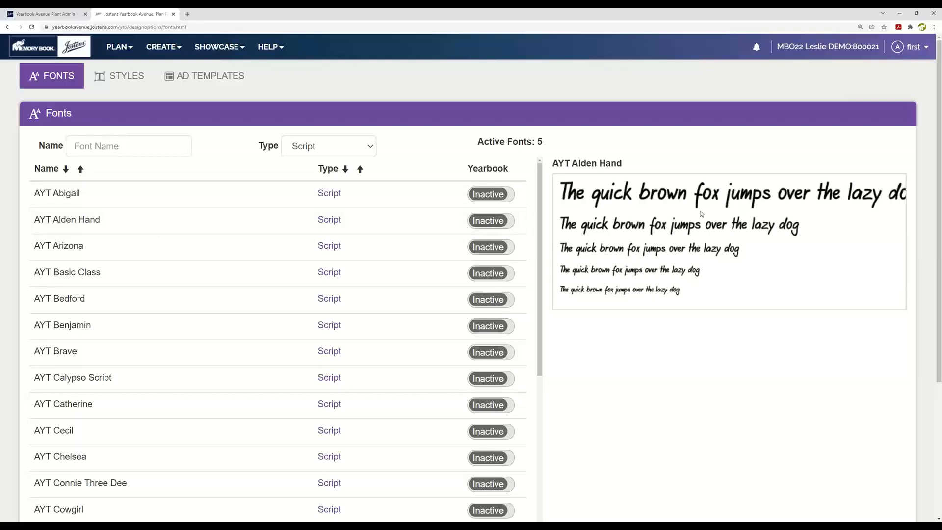
pyautogui.click(157, 407)
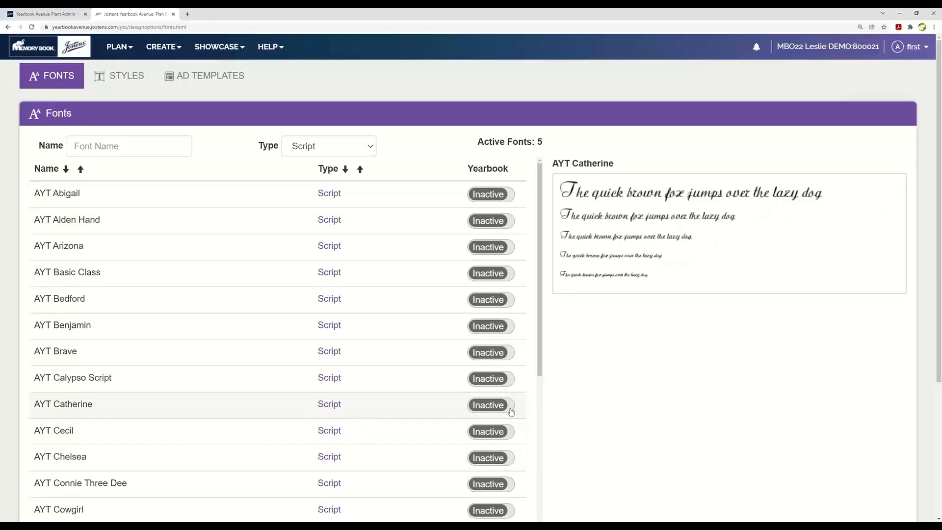
pyautogui.click(492, 407)
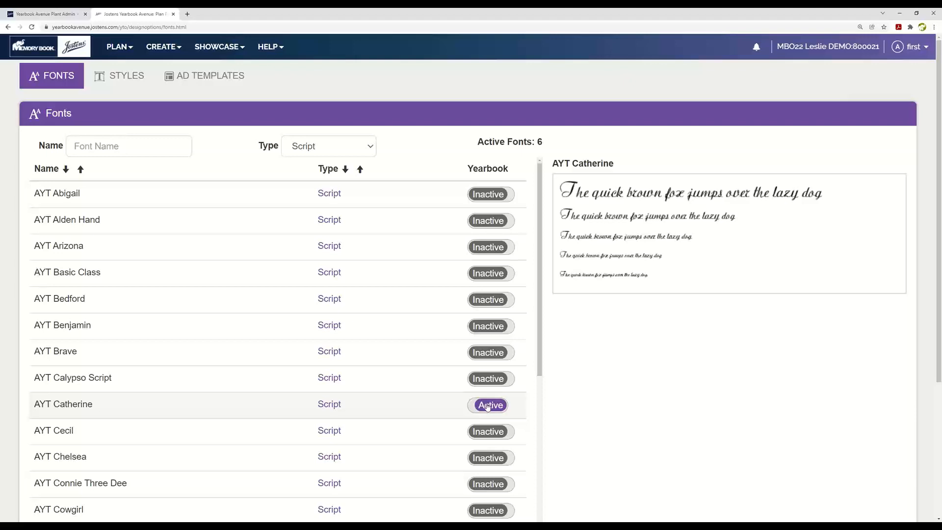
# Step: Start a new text style in the yearbook's Styles and name it "Sports Headgin"
pyautogui.click(123, 78)
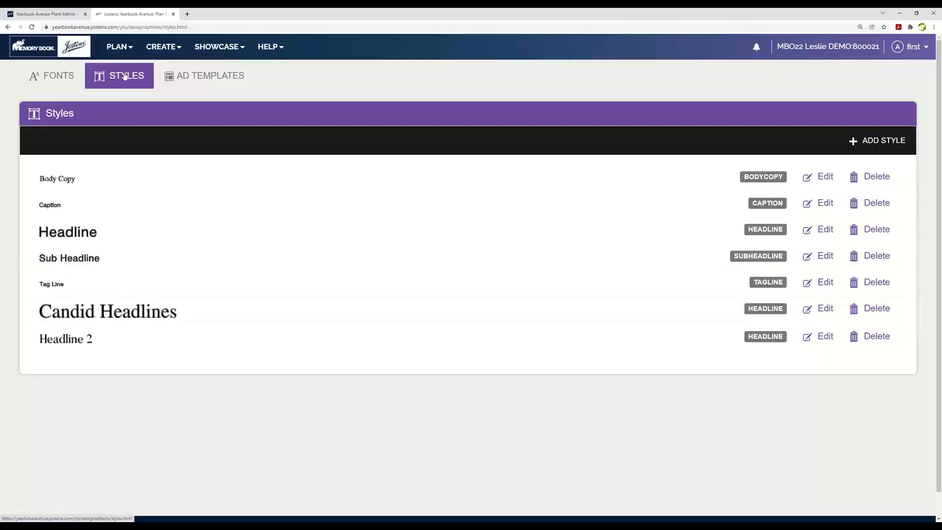
pyautogui.click(874, 141)
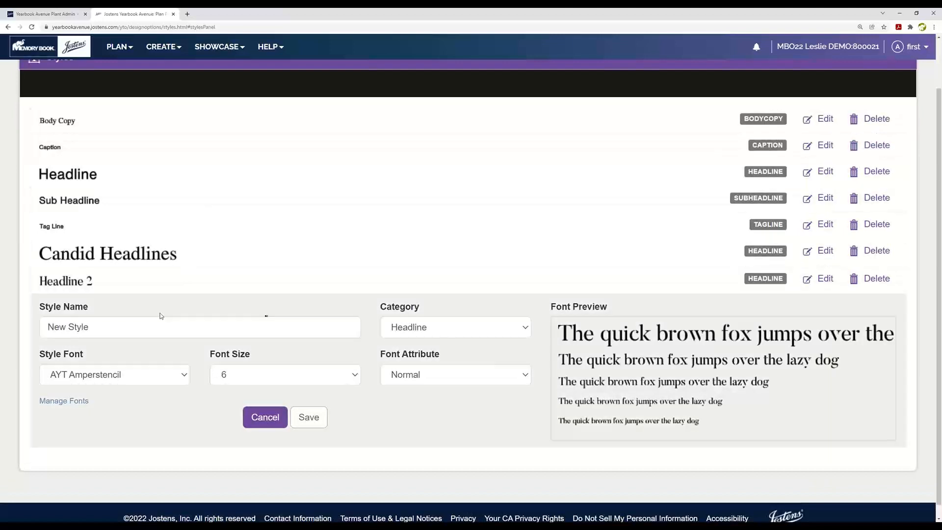
pyautogui.tripleClick(134, 328)
pyautogui.write('S')
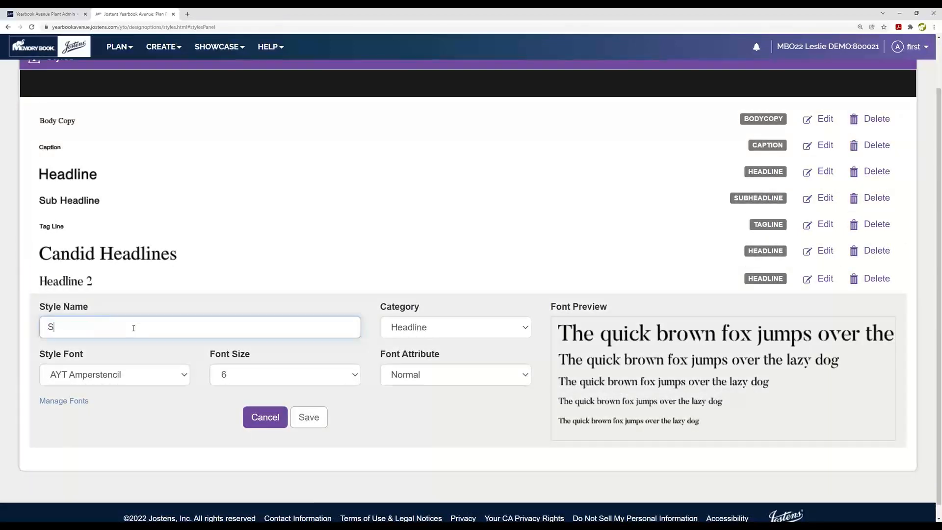
pyautogui.write('ports Headgin')
# Step: Set the new style's font to AYT Amperstencil ExBd at size 36 and save the style
pyautogui.click(184, 376)
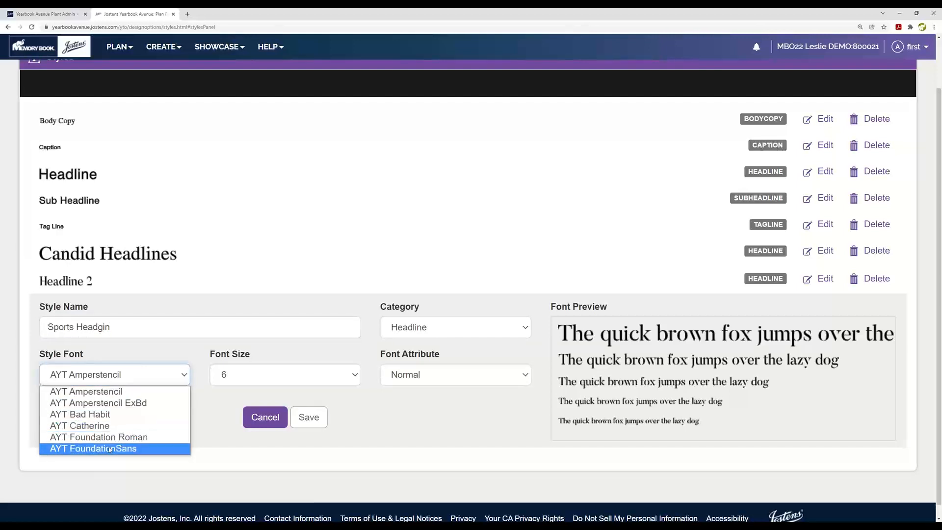
pyautogui.click(113, 406)
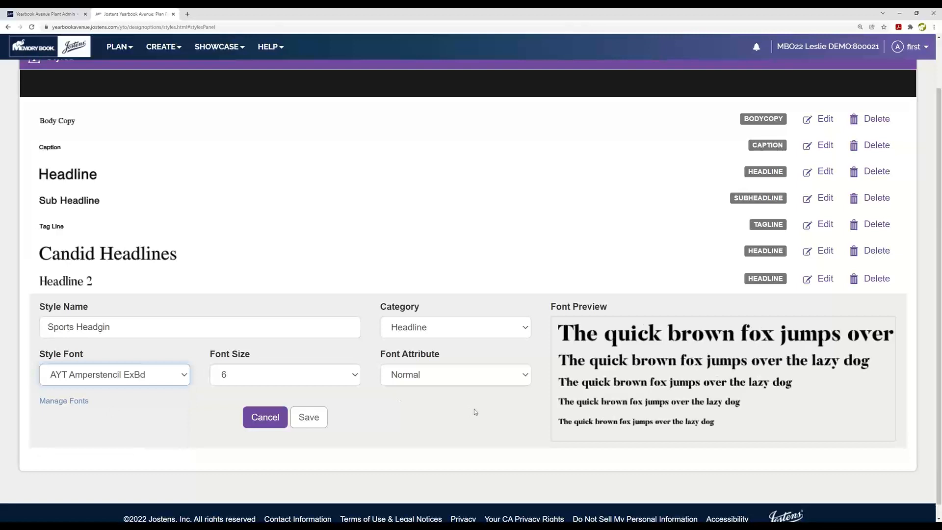
pyautogui.click(354, 376)
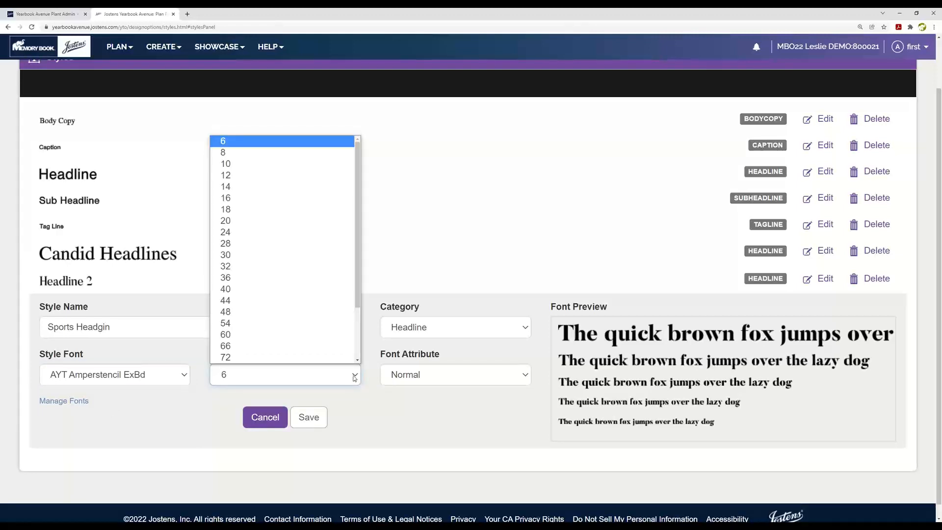
pyautogui.click(227, 279)
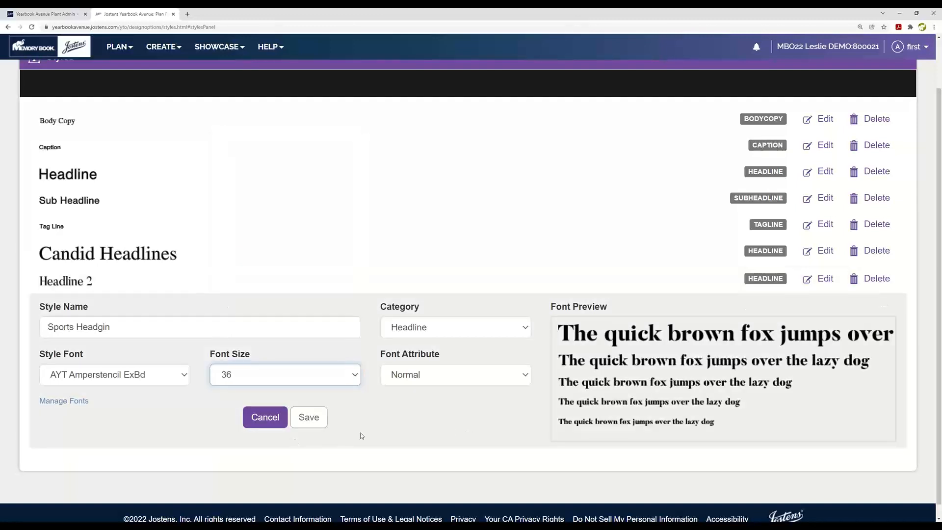
pyautogui.click(320, 419)
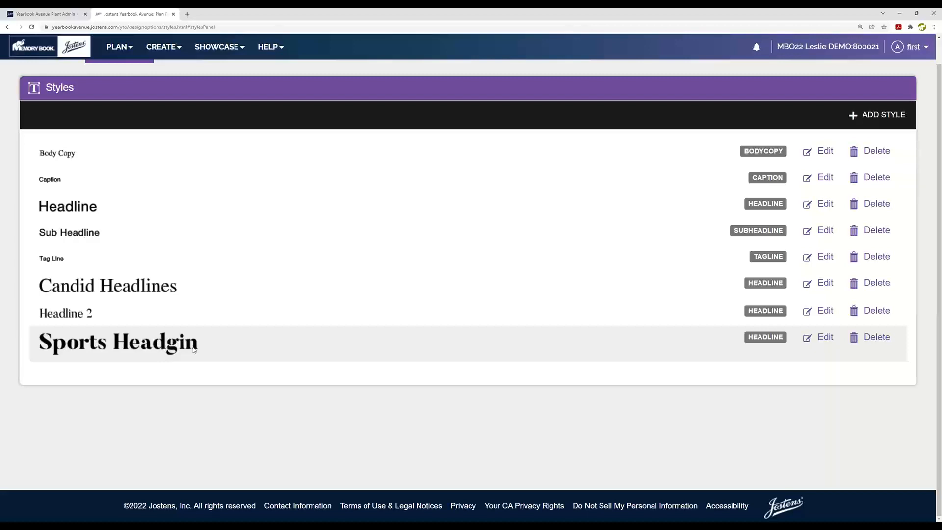
# Step: Correct the name of the "Sports Headgin" style to "Sports Heading" and save the style
pyautogui.click(829, 339)
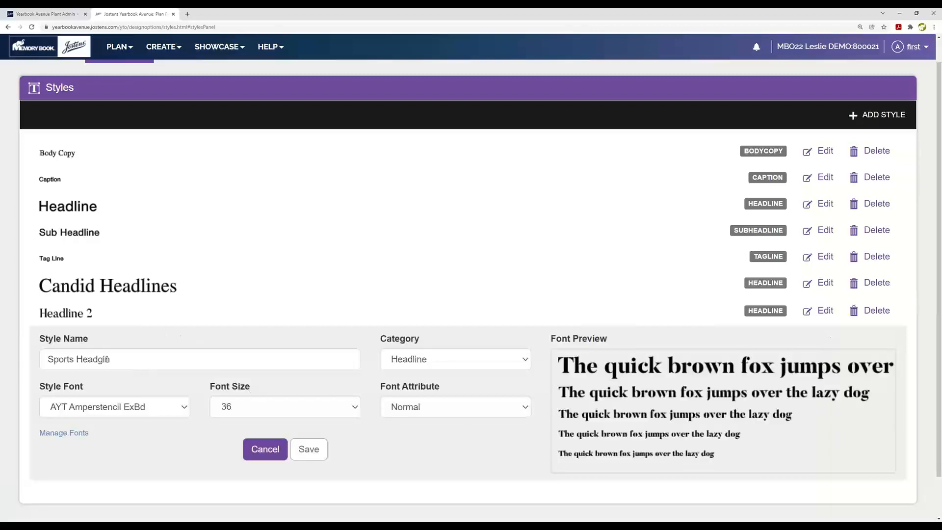
pyautogui.tripleClick(106, 359)
pyautogui.write('in')
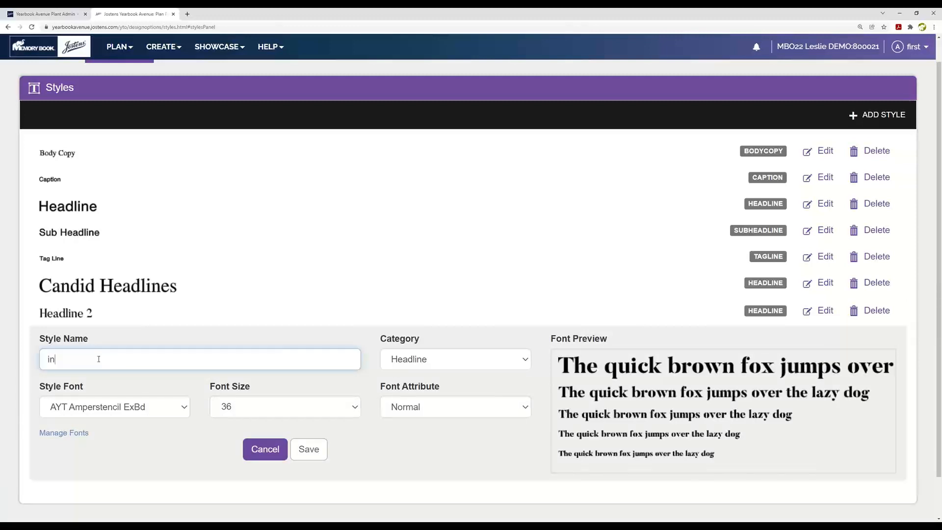
pyautogui.write('g')
pyautogui.press('BackSpace')
pyautogui.press('BackSpace')
pyautogui.press('BackSpace')
pyautogui.write('Sports Heading')
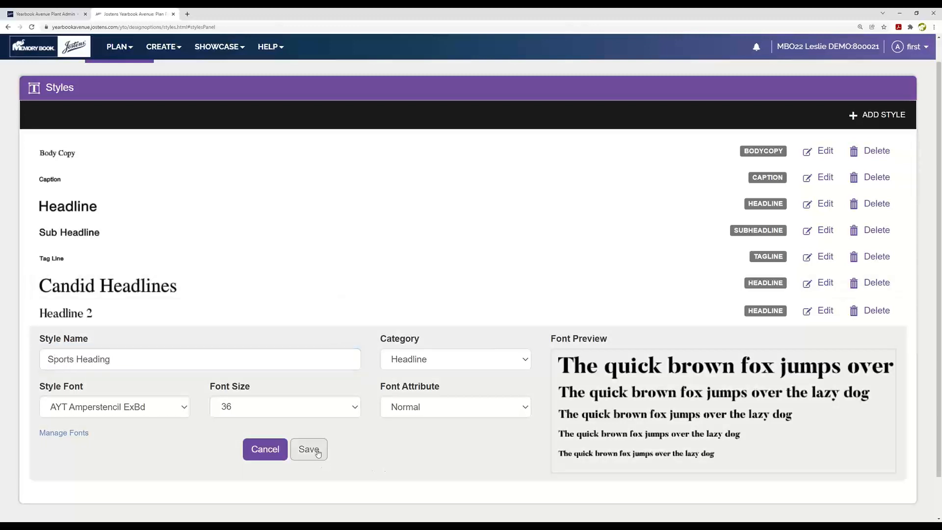
pyautogui.click(311, 449)
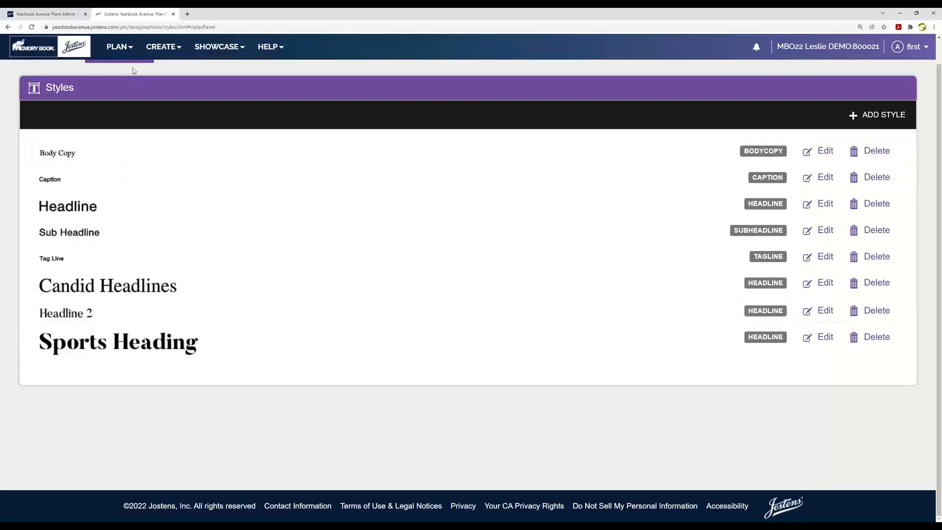
# Step: Open the ReplayIt Private Photo Submission settings, view the promotional flyer, and highlight the photo submission web site link
pyautogui.click(120, 47)
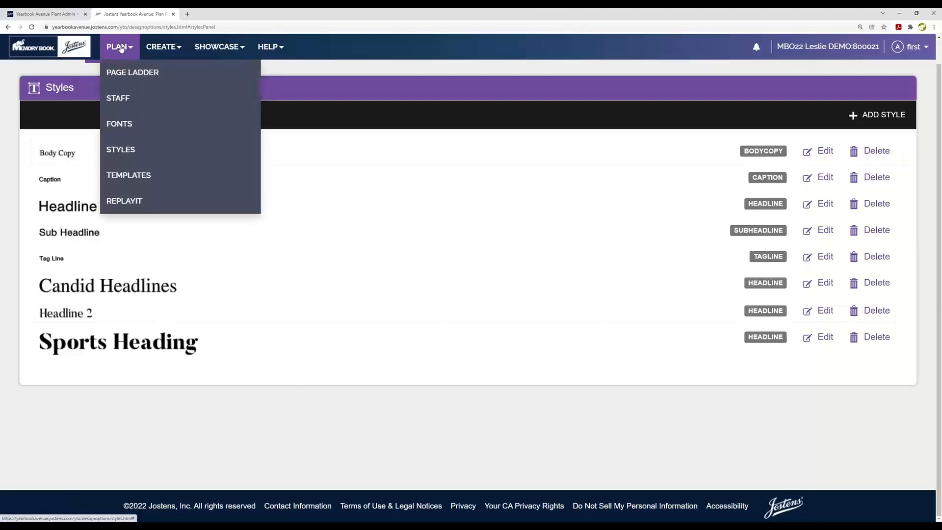
pyautogui.click(130, 202)
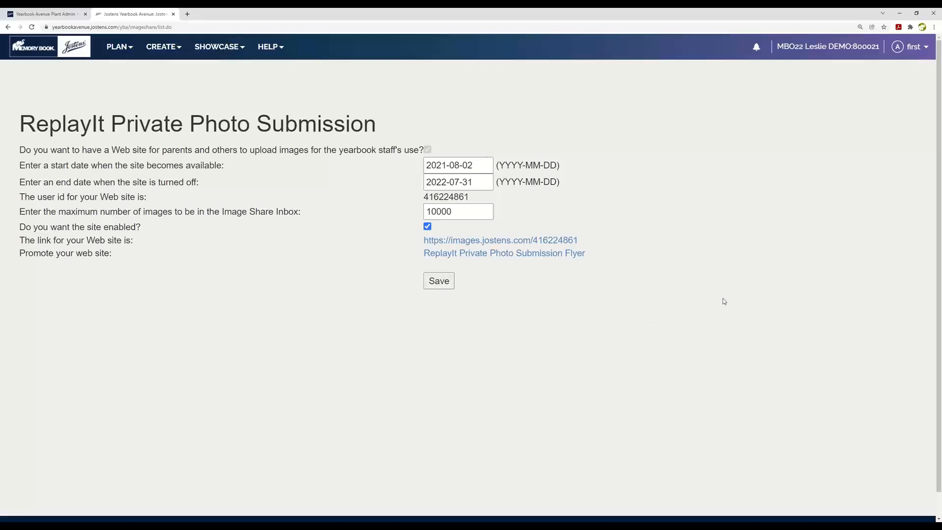
pyautogui.click(501, 254)
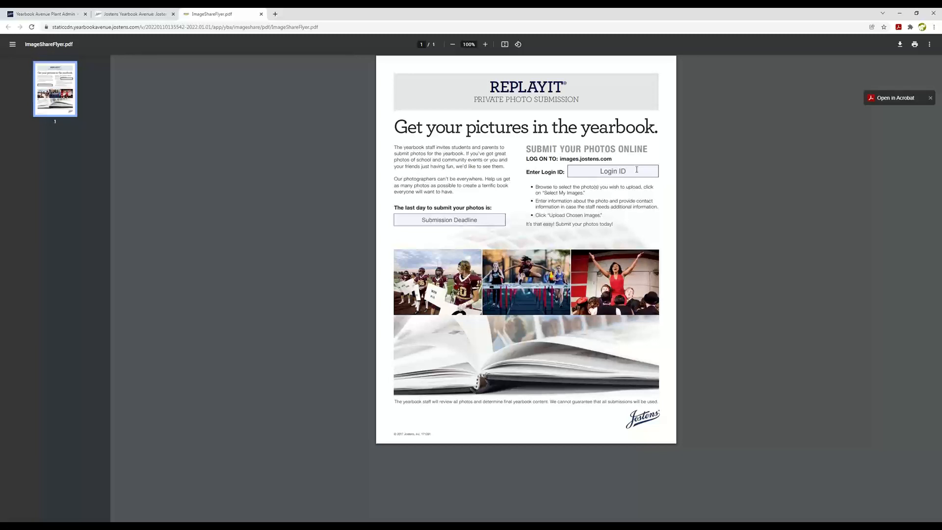
pyautogui.click(117, 15)
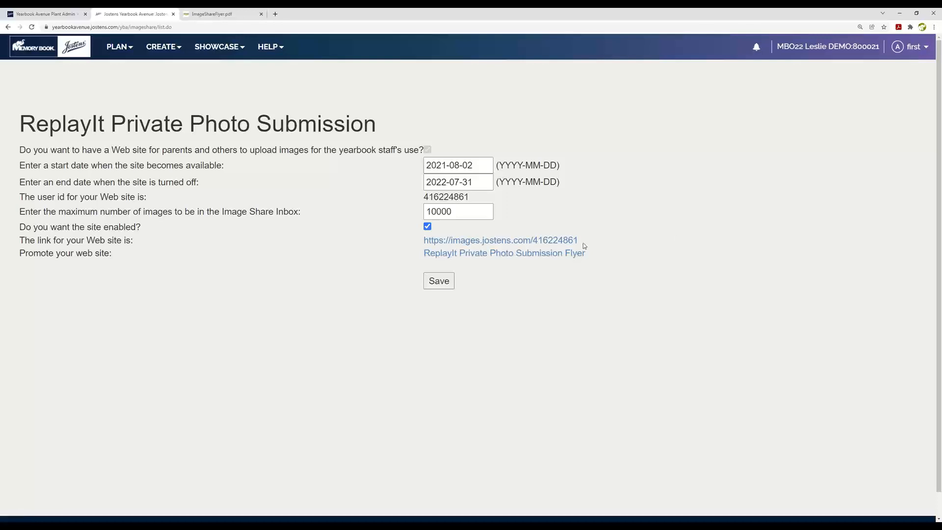
pyautogui.moveTo(583, 242); pyautogui.dragTo(422, 243)
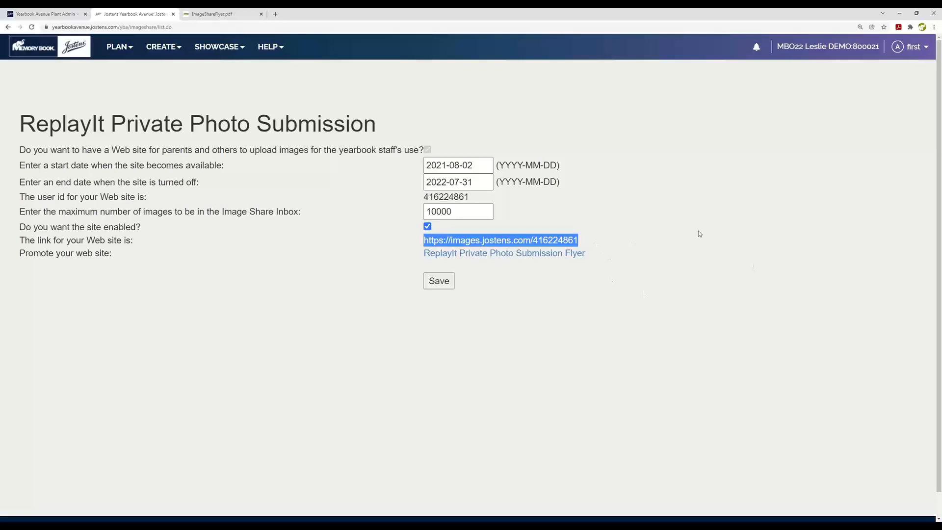
pyautogui.click(761, 235)
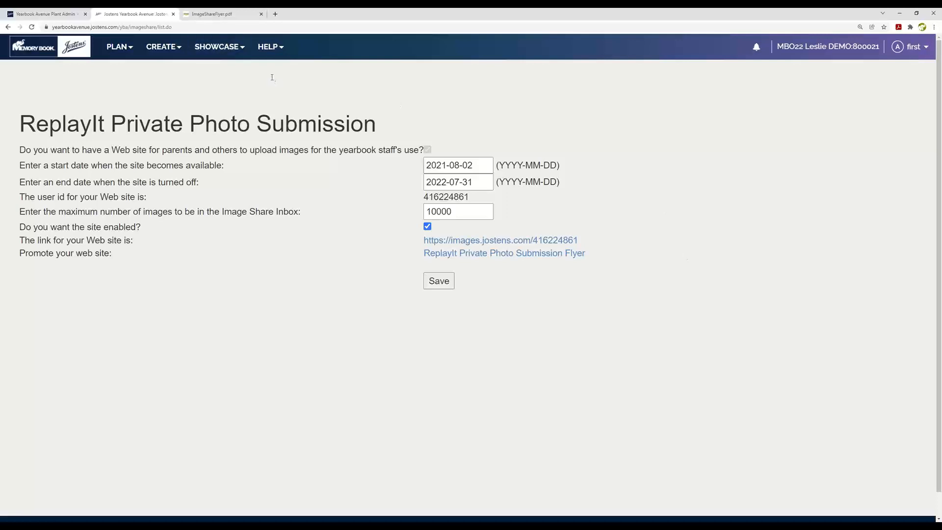
# Step: Open the Image Library, dismiss the folder-states notice, and display the Inbox ReplayIt images with larger thumbnails
pyautogui.click(164, 47)
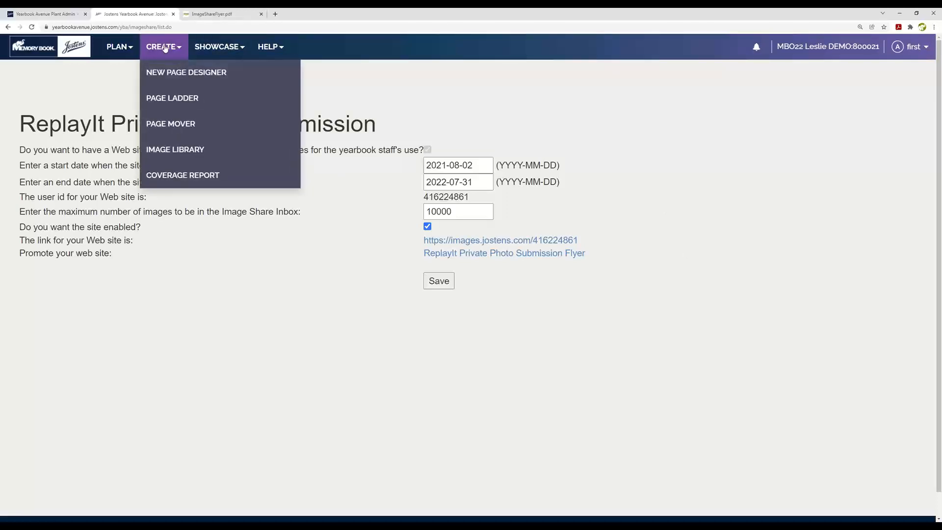
pyautogui.click(167, 149)
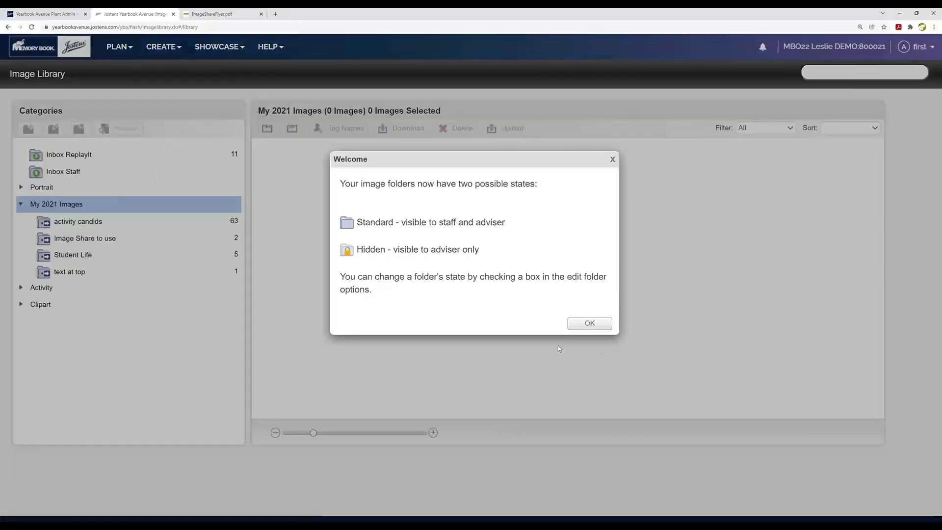
pyautogui.click(589, 323)
pyautogui.click(136, 152)
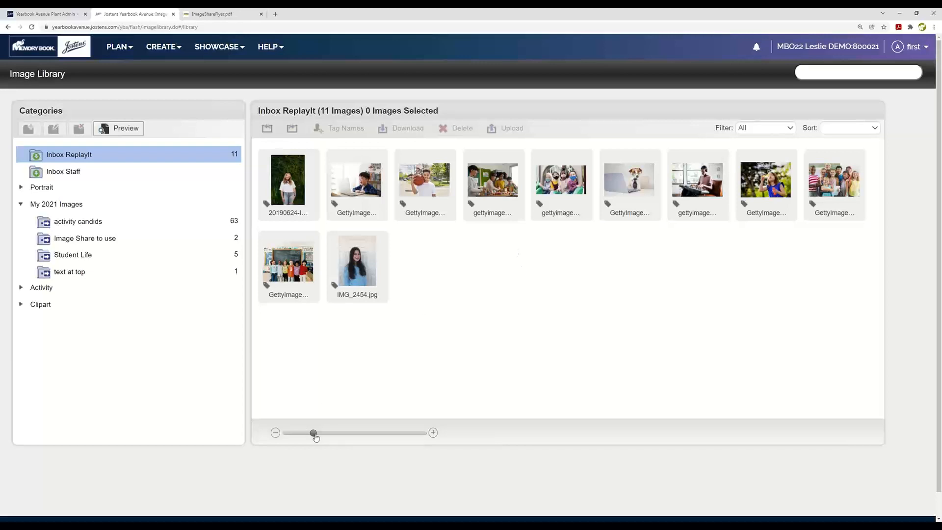
pyautogui.moveTo(313, 433); pyautogui.dragTo(351, 434)
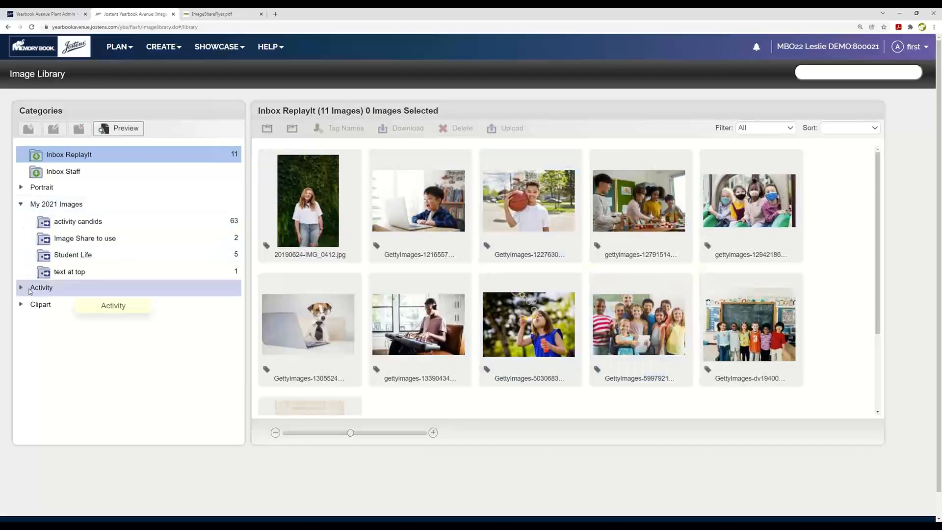
# Step: Expand the Activity category, display its Image Share folder, and reduce the browser zoom to fit the whole category list
pyautogui.click(137, 290)
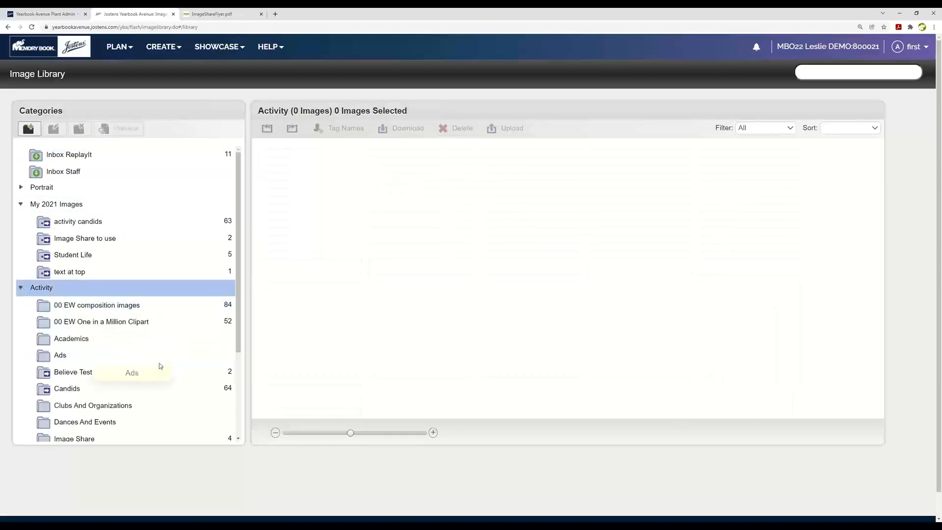
pyautogui.scroll(-1, 186, 358)
pyautogui.scroll(-1, 191, 357)
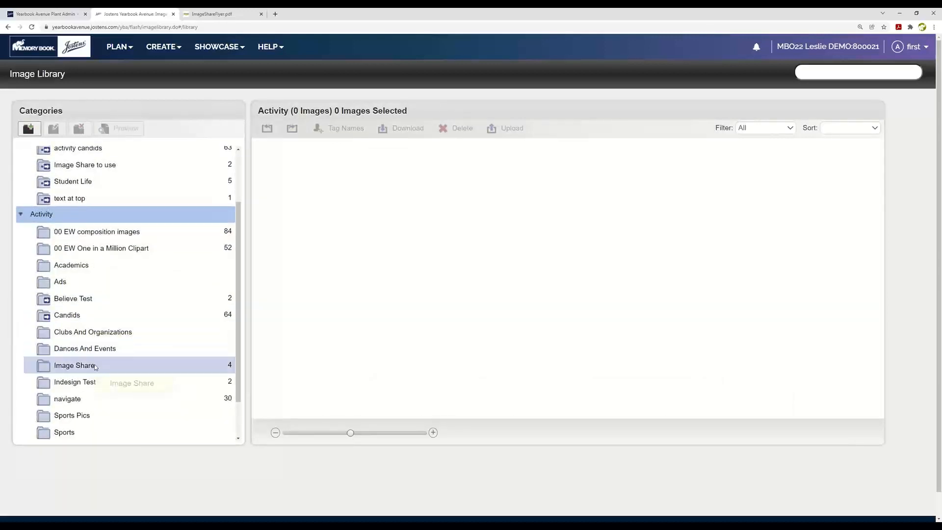
pyautogui.click(74, 368)
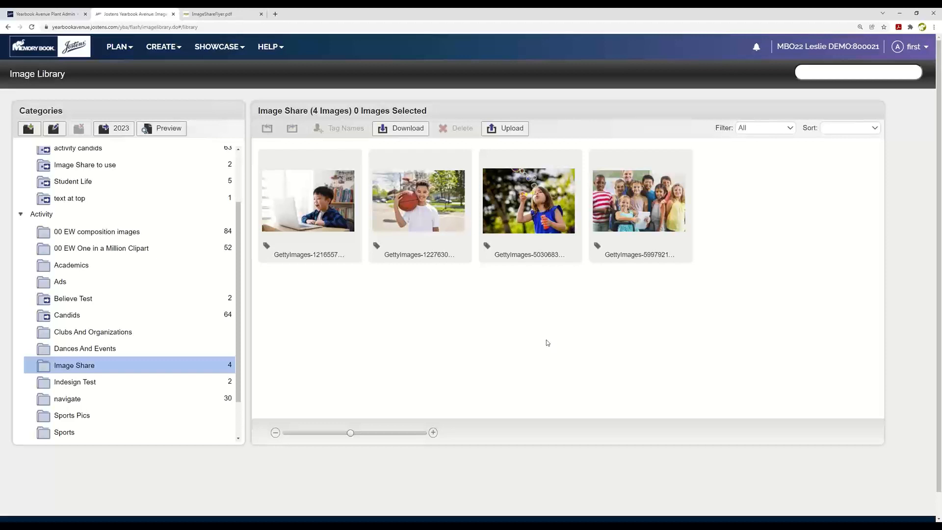
pyautogui.scroll(-1, 548, 342)
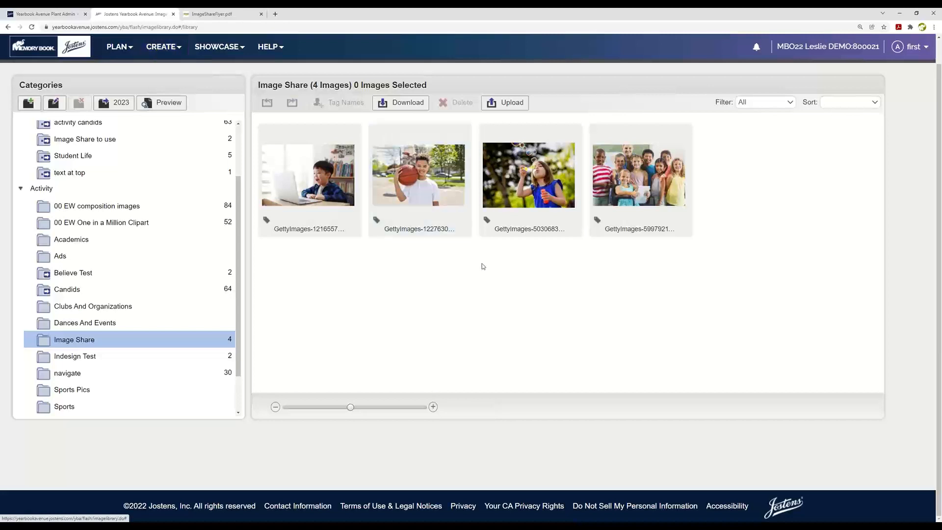
pyautogui.scroll(1, 553, 340)
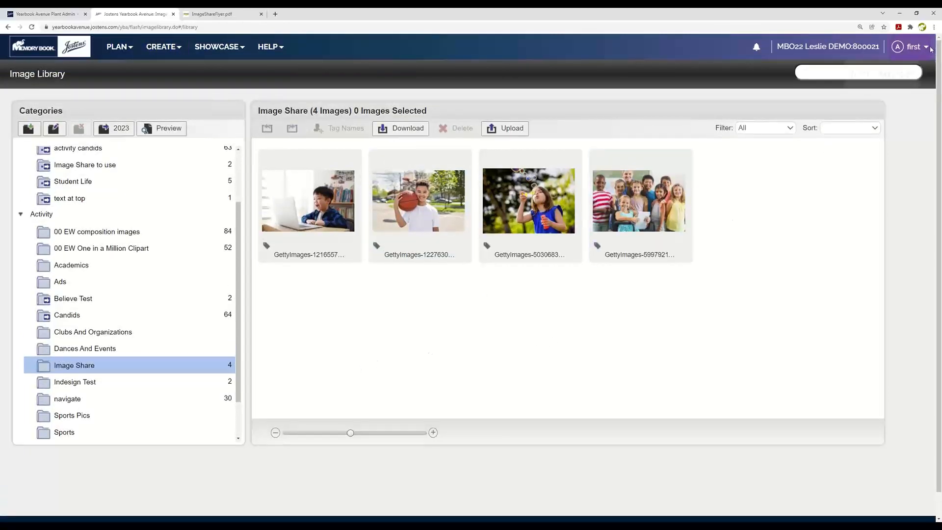
pyautogui.click(934, 27)
pyautogui.click(885, 95)
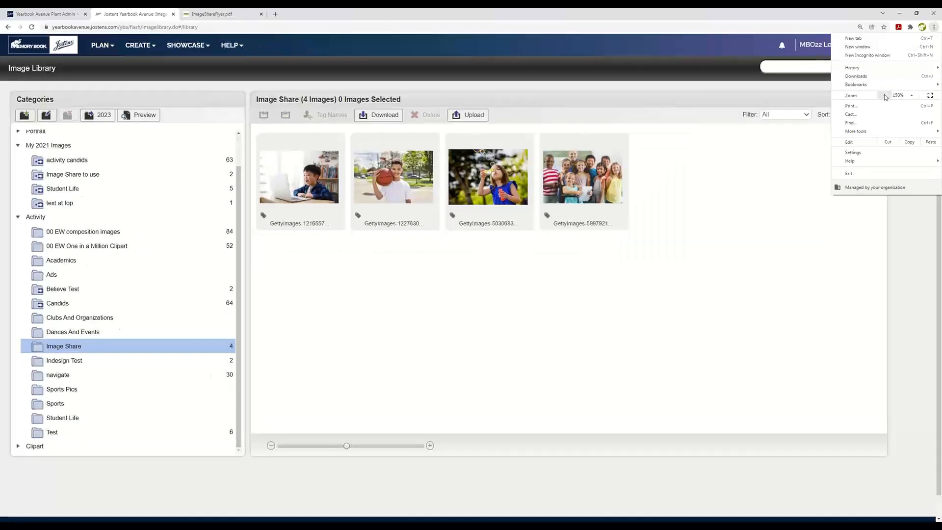
pyautogui.click(370, 325)
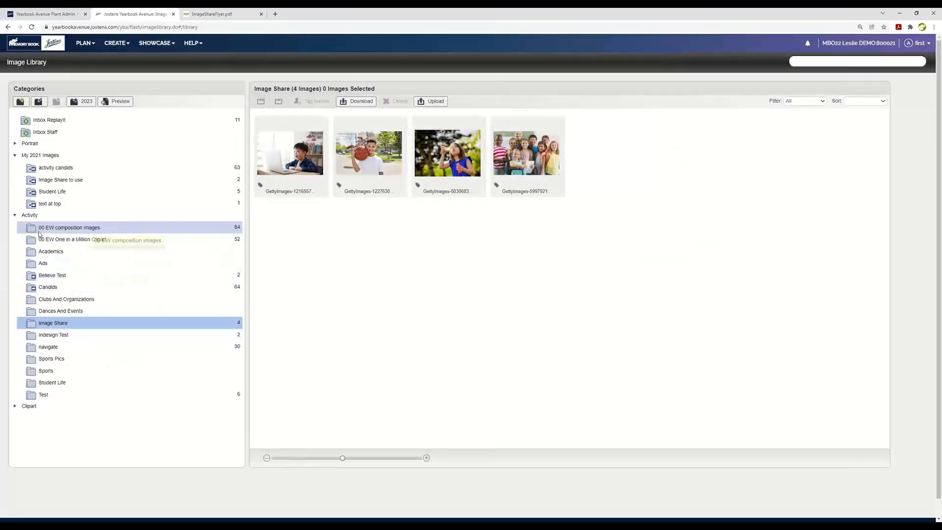
# Step: View the activity candids folder under My 2021 Images, and mark the Activity category's navigate folder for saving to the 2023 yearbook
pyautogui.click(54, 168)
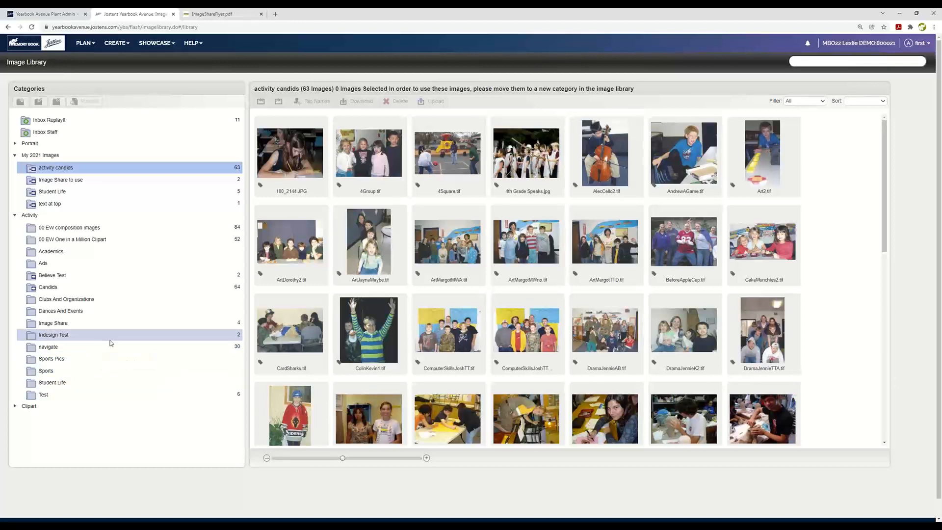
pyautogui.moveTo(111, 343); pyautogui.dragTo(64, 346)
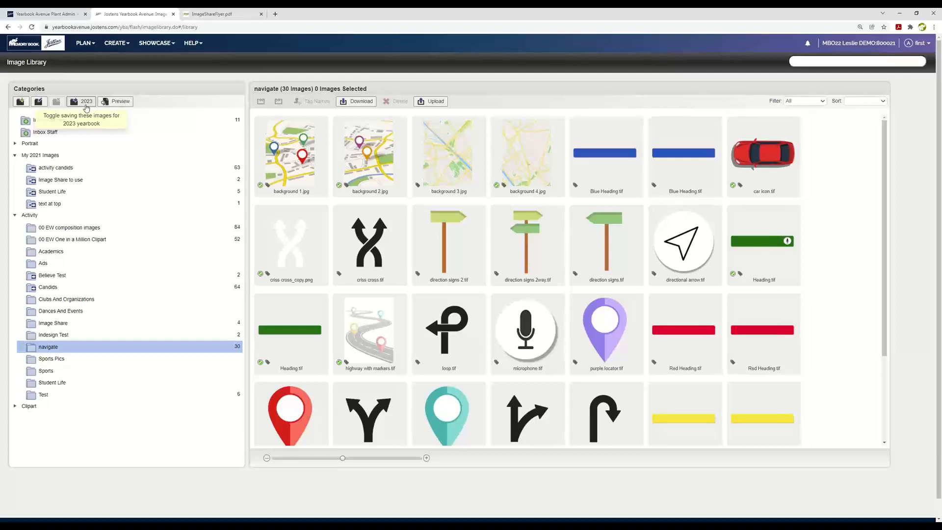
pyautogui.click(86, 104)
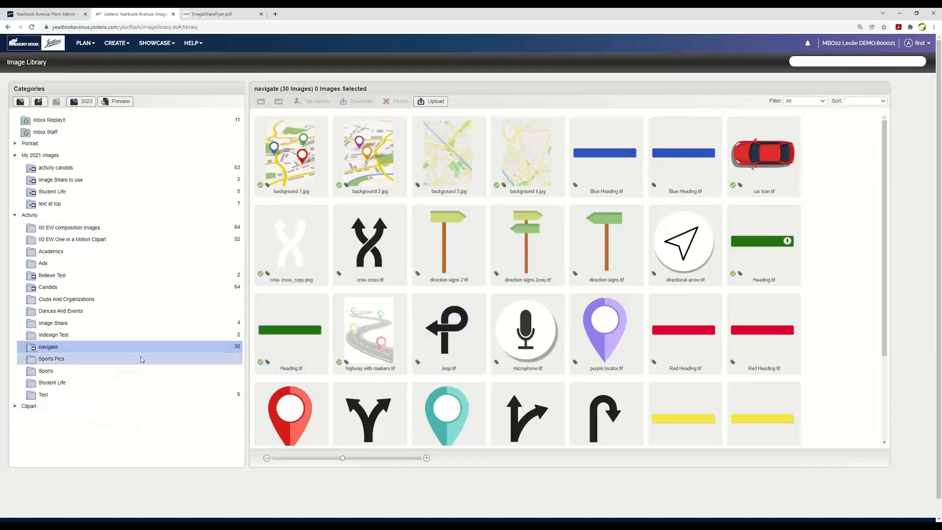
# Step: Open the Student Life folder under My 2021 Images and try to move its cat photo into Activity's Student Life folder
pyautogui.click(28, 156)
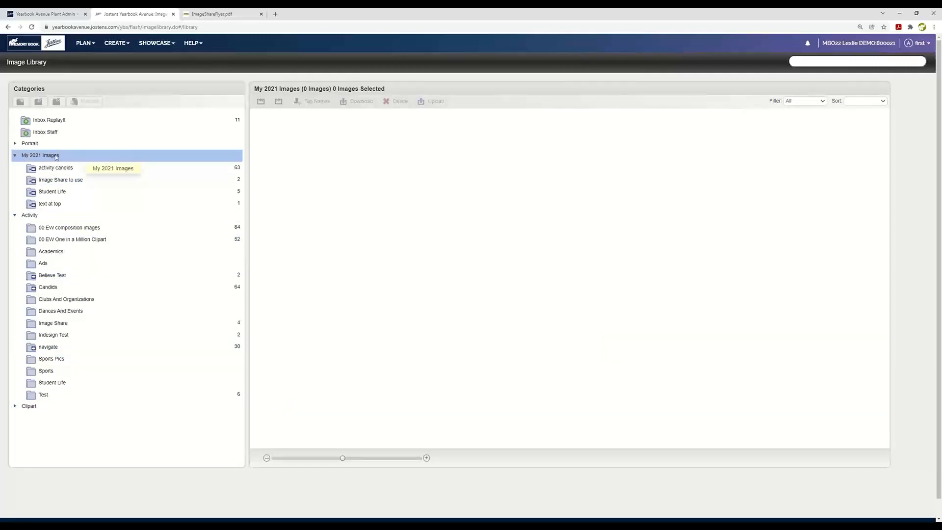
pyautogui.click(58, 191)
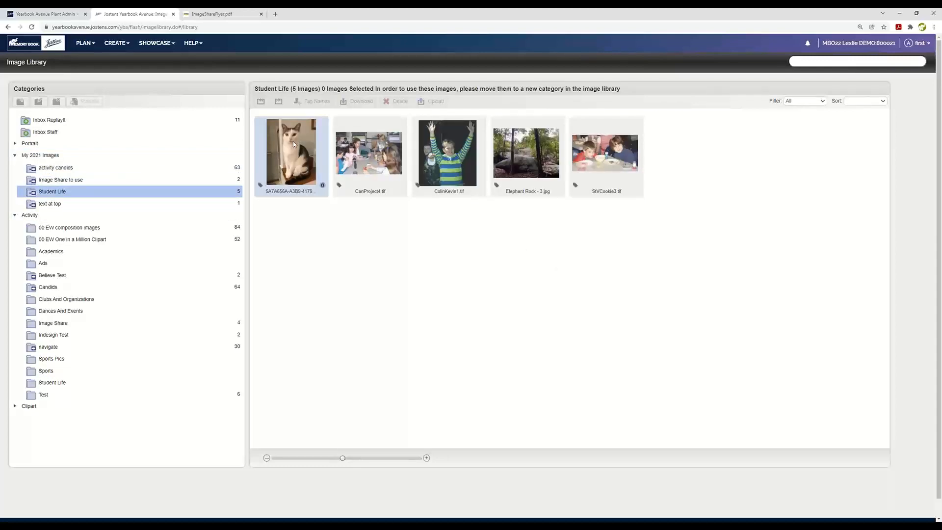
pyautogui.moveTo(293, 137); pyautogui.dragTo(86, 380)
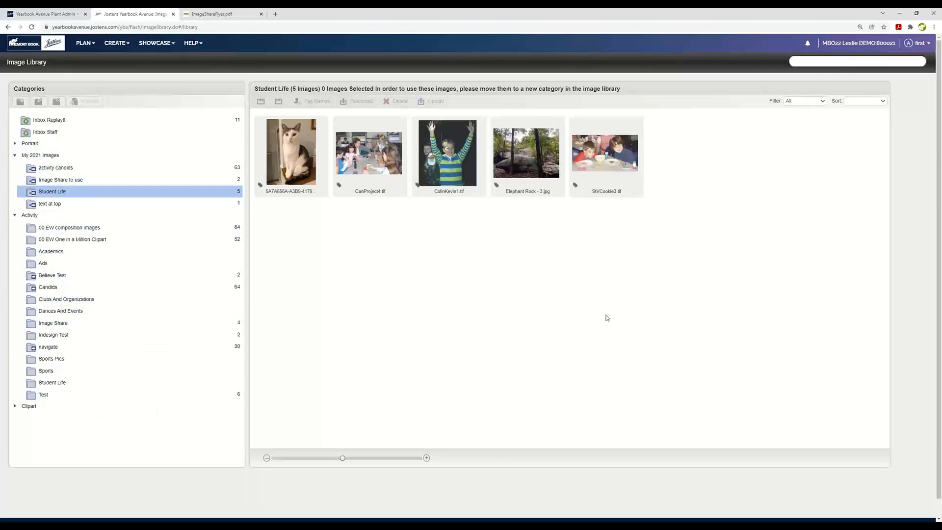
# Step: Open the New Page Designer and list the My 2021 Templates in its designs
pyautogui.click(117, 44)
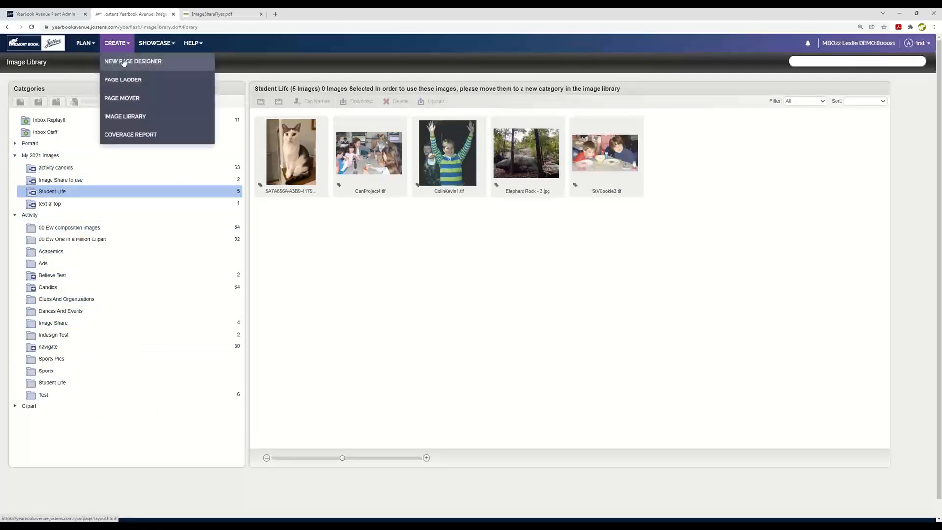
pyautogui.click(123, 62)
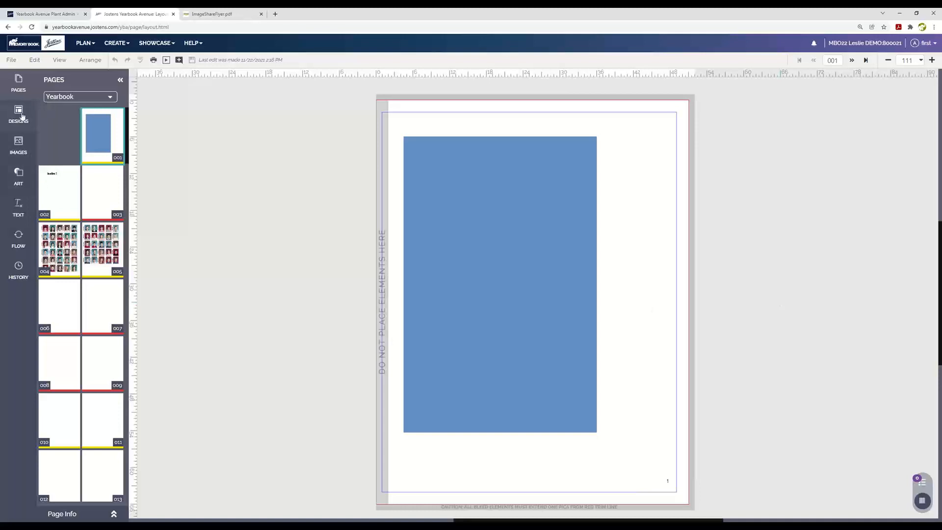
pyautogui.click(117, 43)
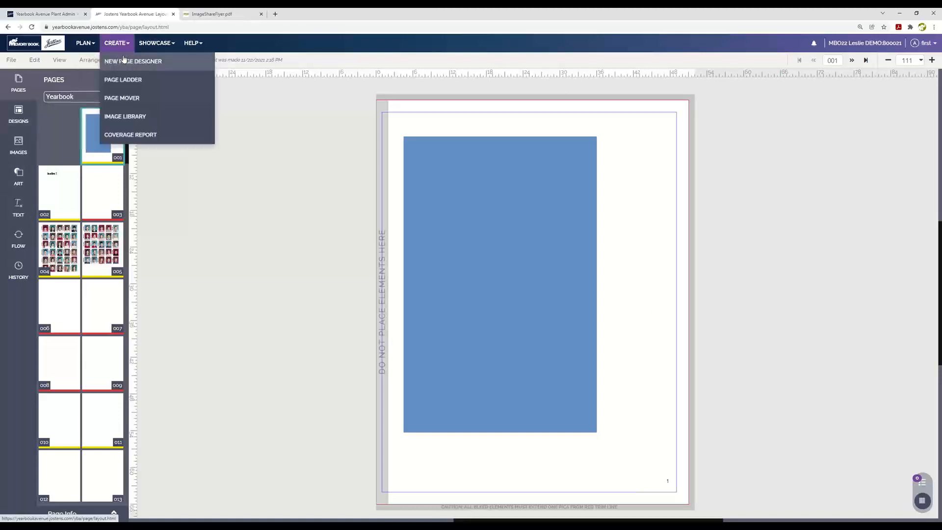
pyautogui.click(124, 61)
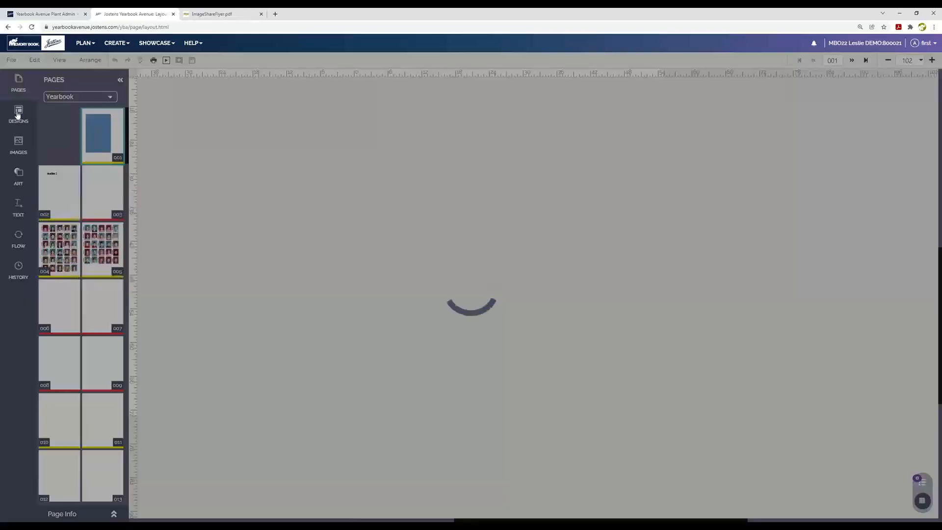
pyautogui.click(18, 114)
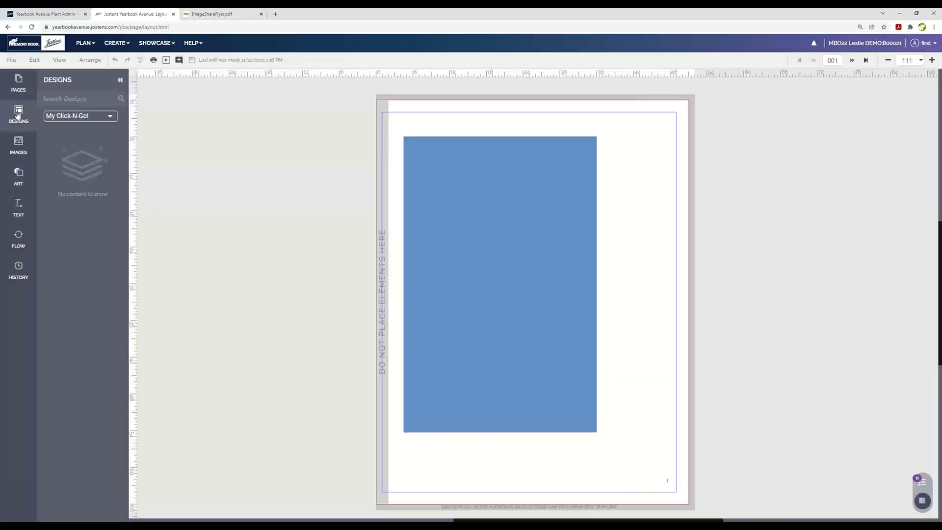
pyautogui.click(108, 117)
pyautogui.click(87, 182)
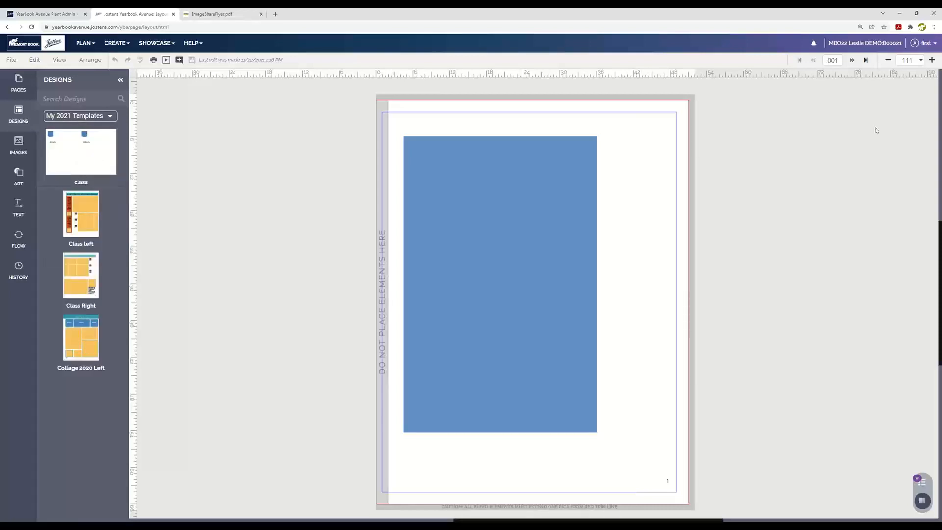
# Step: Delete the Headline 2 text box on page 2 and apply the Class left template to that page
pyautogui.click(851, 60)
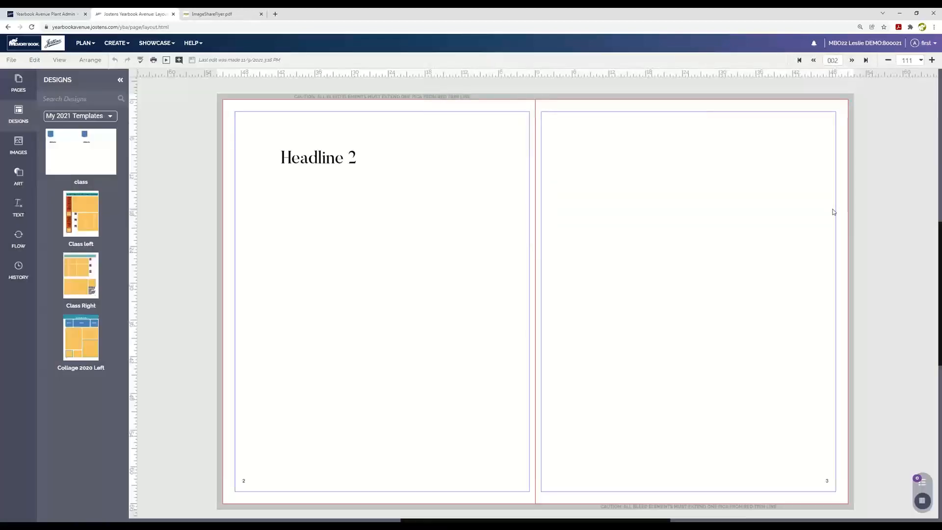
pyautogui.click(369, 158)
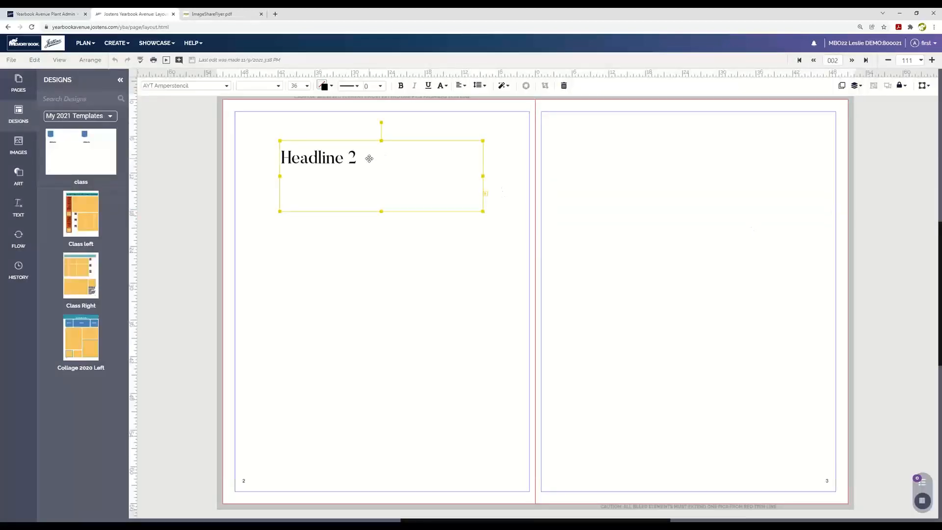
pyautogui.press('Delete')
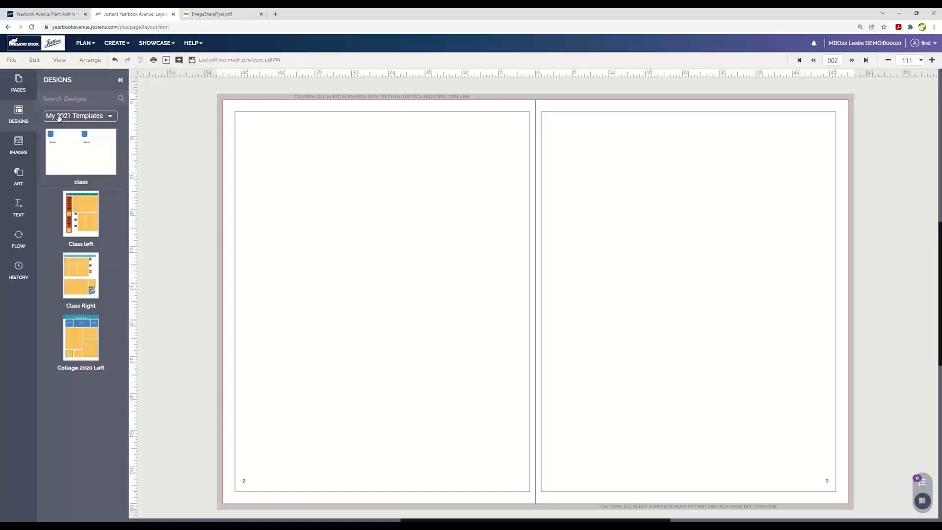
pyautogui.moveTo(86, 209); pyautogui.dragTo(357, 189)
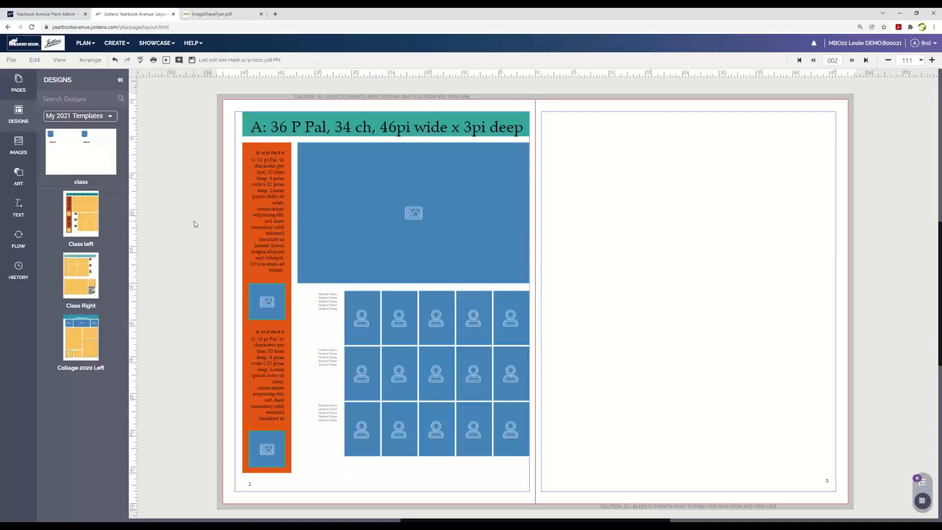
# Step: Add a text box in the Sports Heading style near the upper inner edge of page 3
pyautogui.click(16, 205)
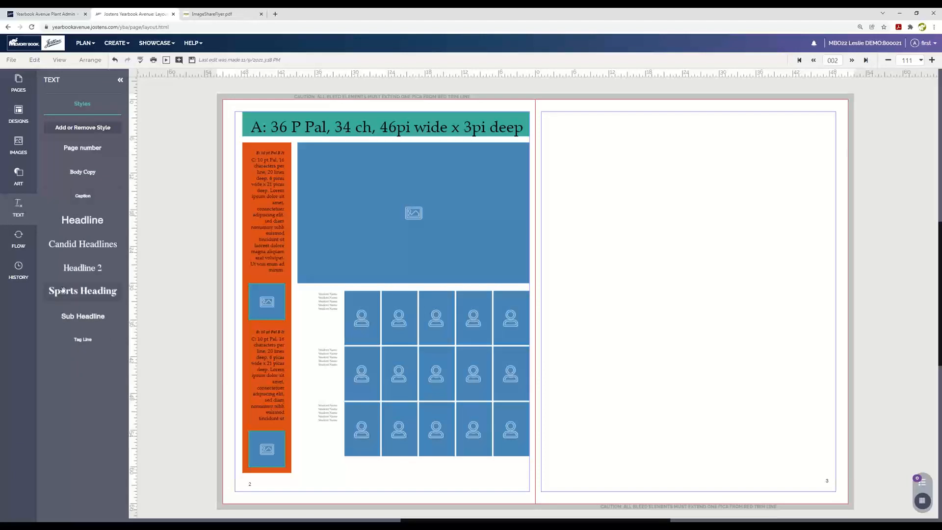
pyautogui.moveTo(61, 293); pyautogui.dragTo(598, 150)
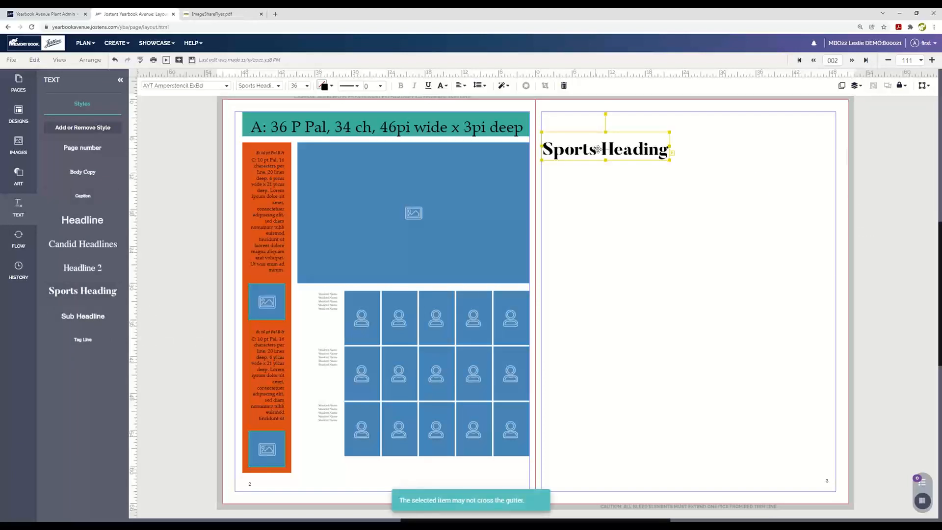
pyautogui.click(620, 151)
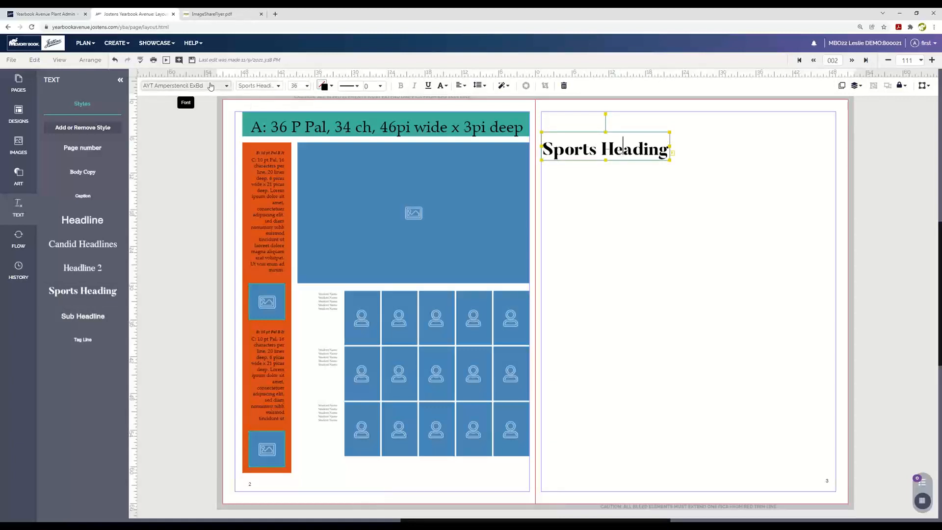
pyautogui.click(709, 195)
# Step: Color page 3's Sports Heading text RA Lava, move it slightly up and away from the gutter, and save the spread
pyautogui.click(649, 150)
pyautogui.click(323, 86)
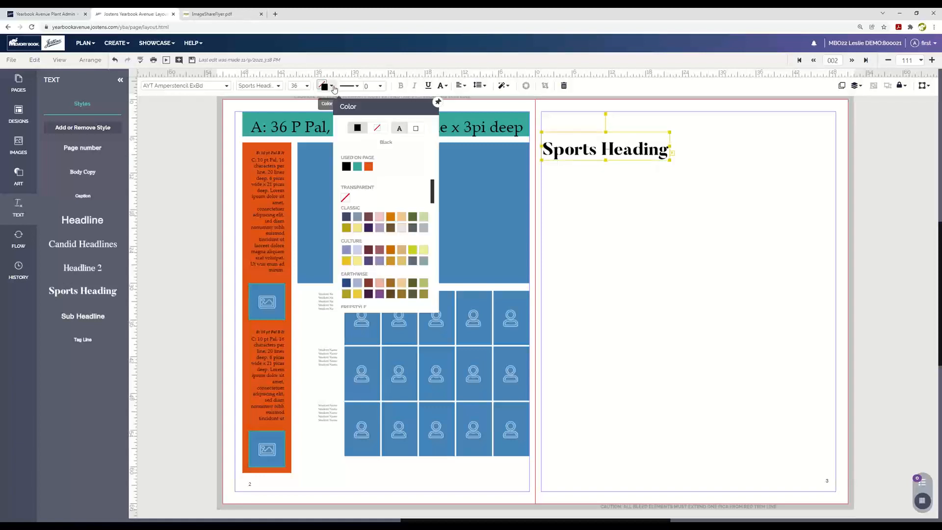
pyautogui.click(369, 166)
pyautogui.click(764, 241)
pyautogui.moveTo(620, 148); pyautogui.dragTo(662, 138)
pyautogui.click(759, 235)
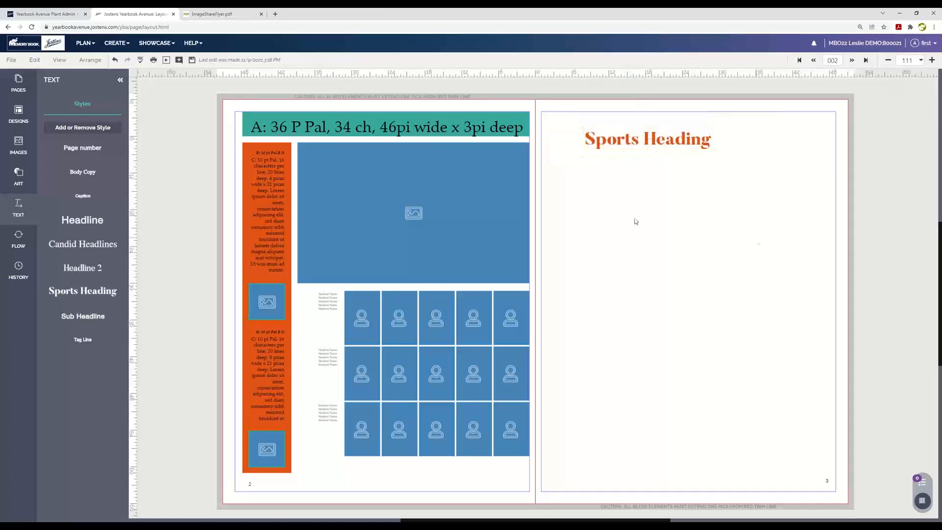
pyautogui.click(192, 60)
# Step: Open the Image Library, expand Portrait, collapse My 2021 Images, and display the grade 3 class folder listed second under Portrait
pyautogui.click(14, 153)
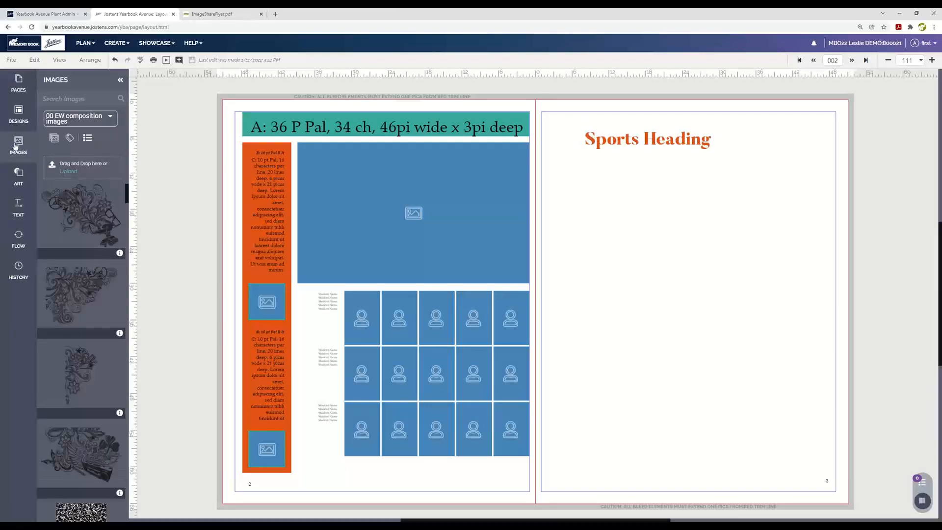
pyautogui.click(15, 145)
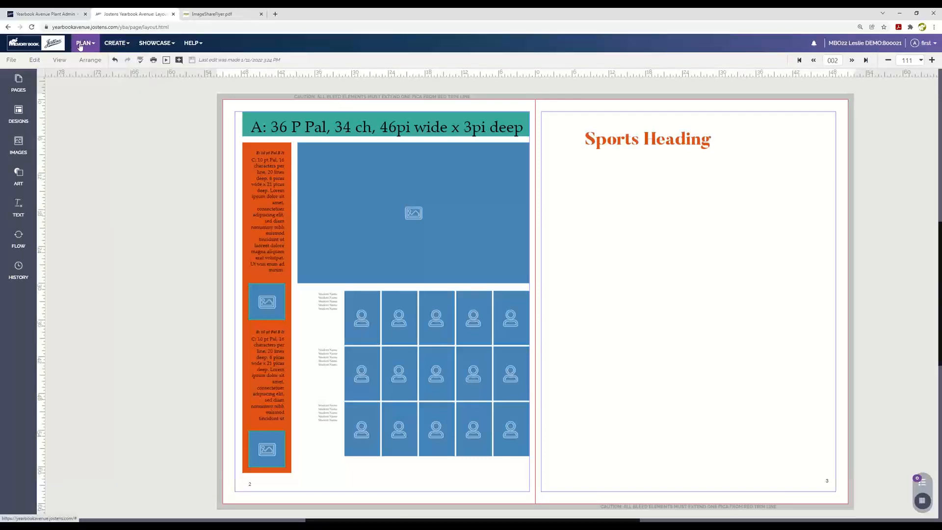
pyautogui.click(133, 41)
pyautogui.click(116, 102)
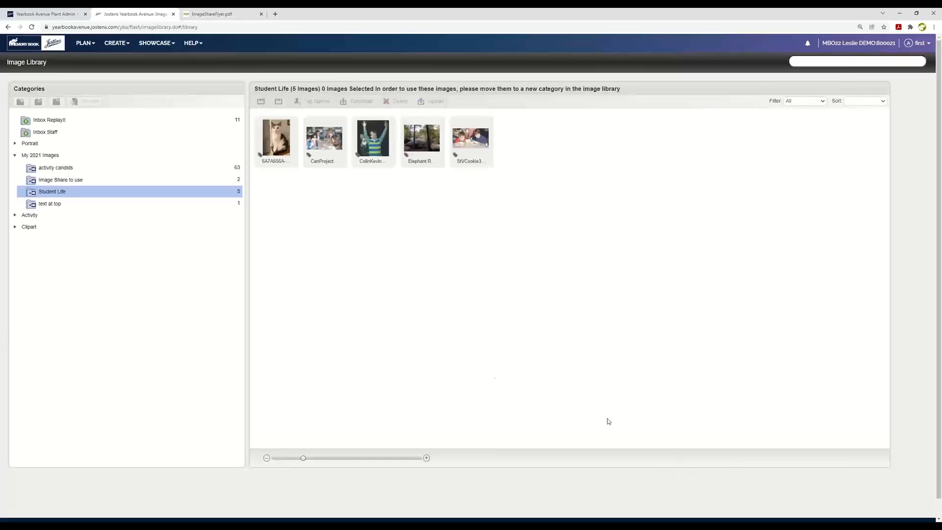
pyautogui.click(14, 144)
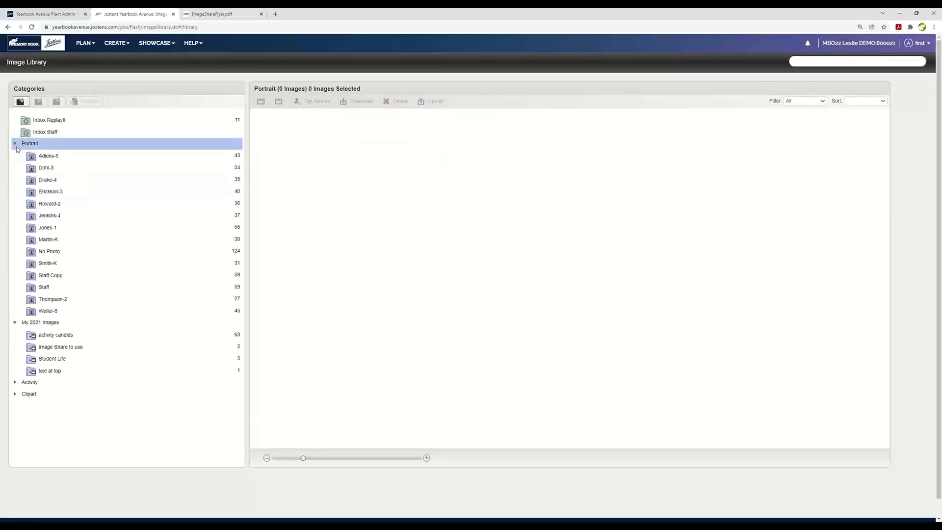
pyautogui.click(15, 323)
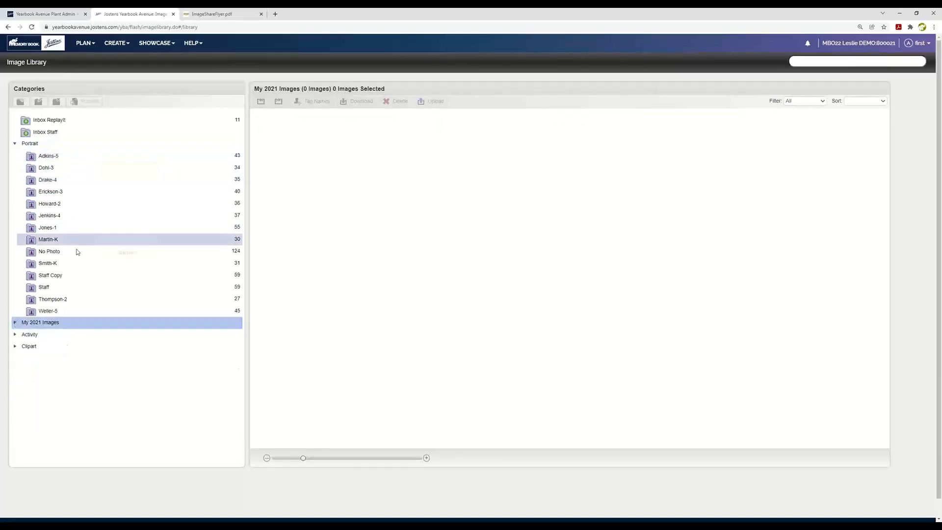
pyautogui.click(108, 172)
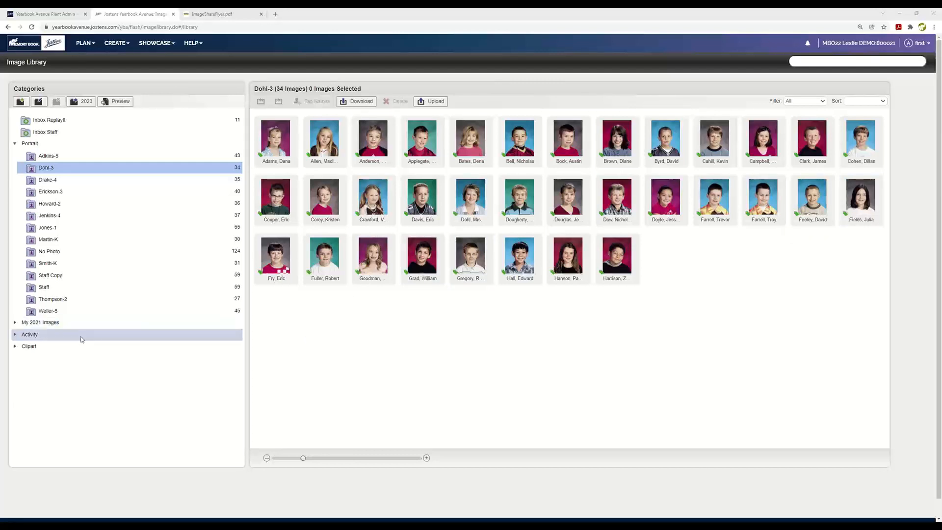
# Step: Create a standard subcategory named PTO TEacher Fun under the Activity category, visible to staff and adviser
pyautogui.click(22, 338)
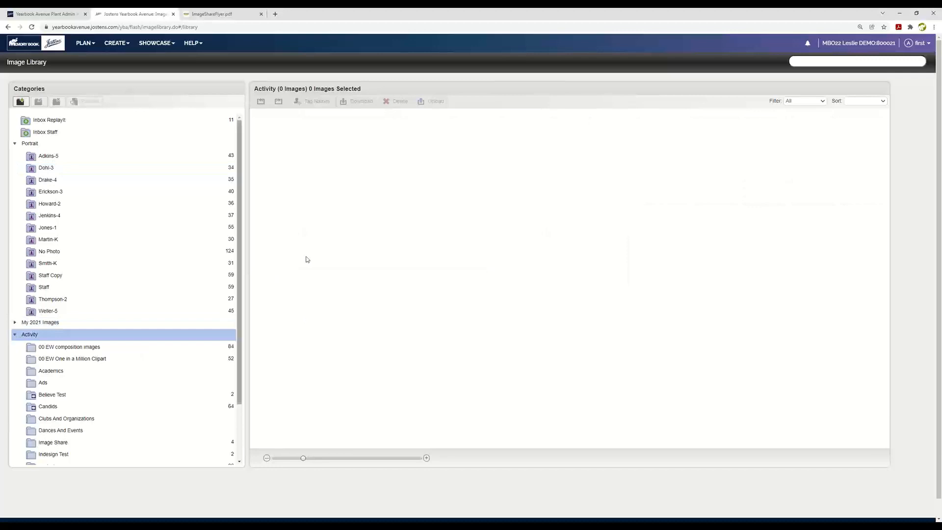
pyautogui.moveTo(247, 262); pyautogui.dragTo(248, 320)
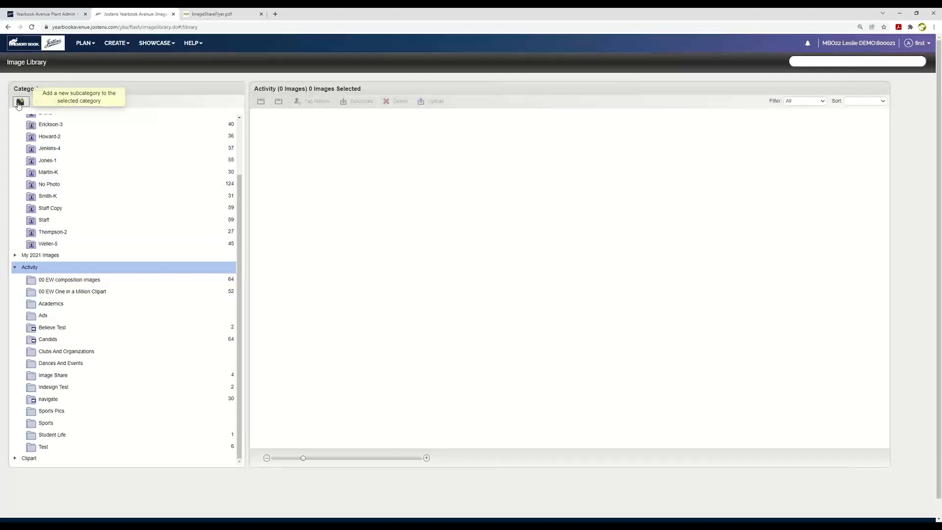
pyautogui.click(19, 102)
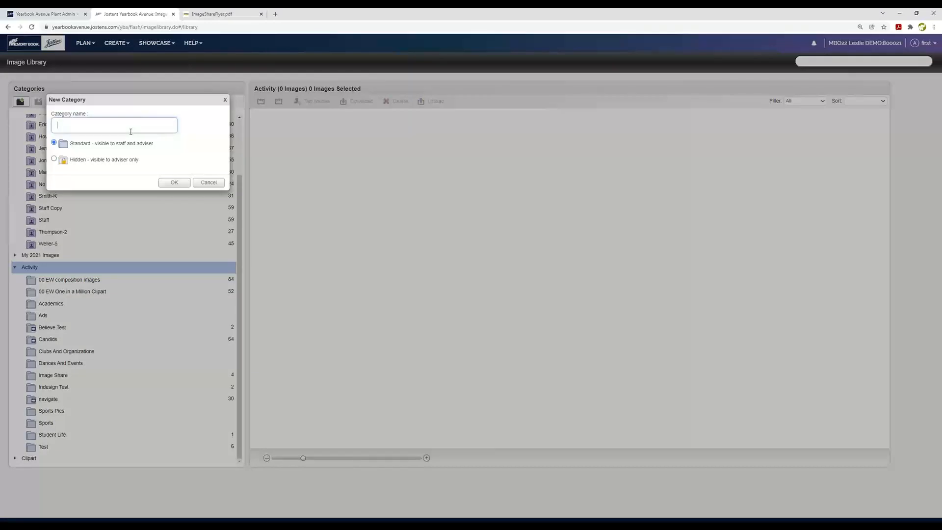
pyautogui.write('PTO TEacher Fun')
pyautogui.click(174, 182)
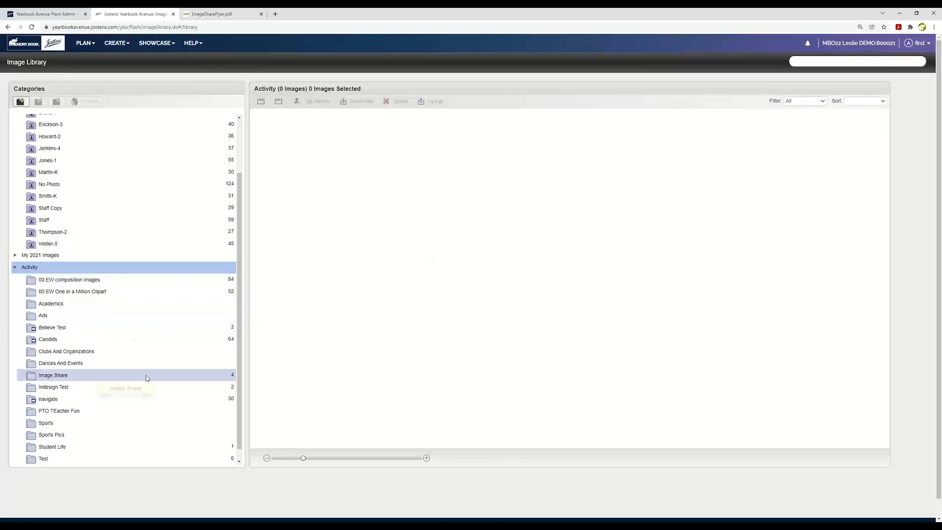
# Step: Select the PTO TEacher Fun folder and view its image upload options and file picker without uploading anything
pyautogui.scroll(-1, 147, 378)
pyautogui.click(68, 402)
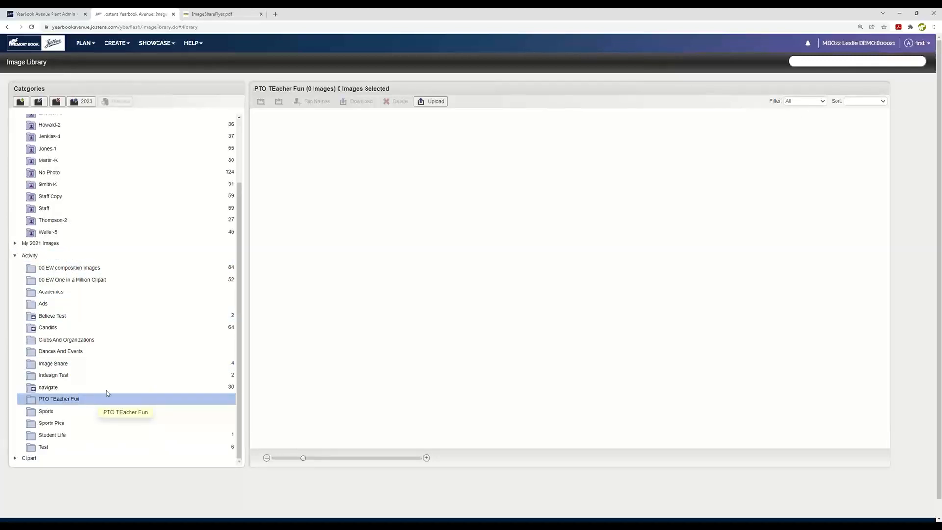
pyautogui.click(435, 102)
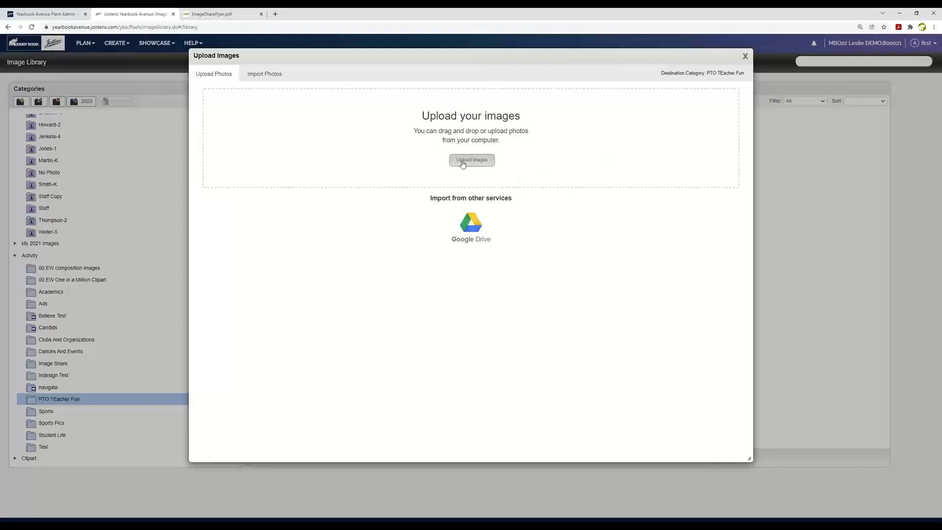
pyautogui.click(462, 162)
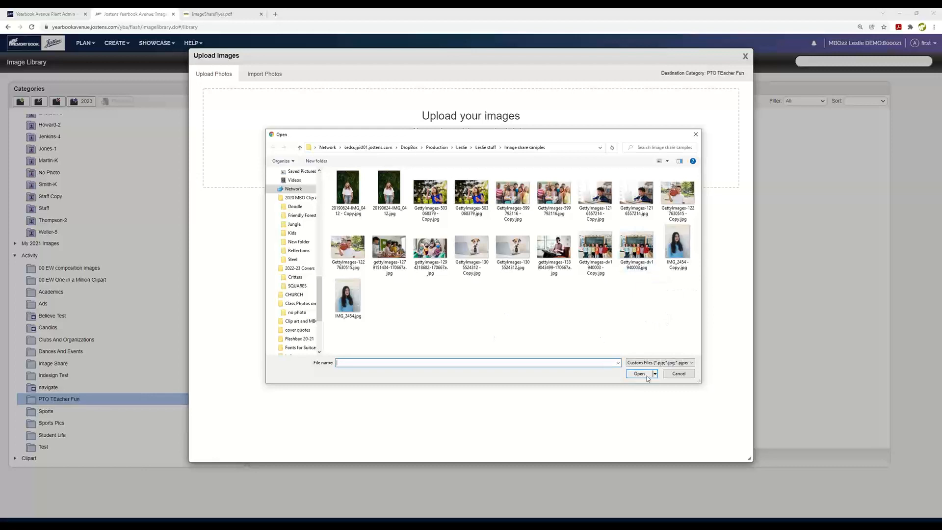
pyautogui.click(696, 134)
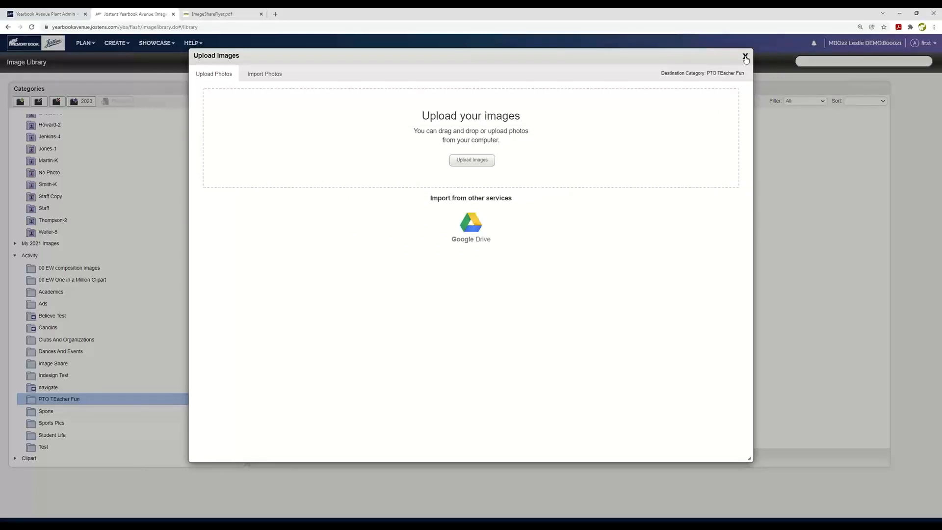
pyautogui.click(746, 57)
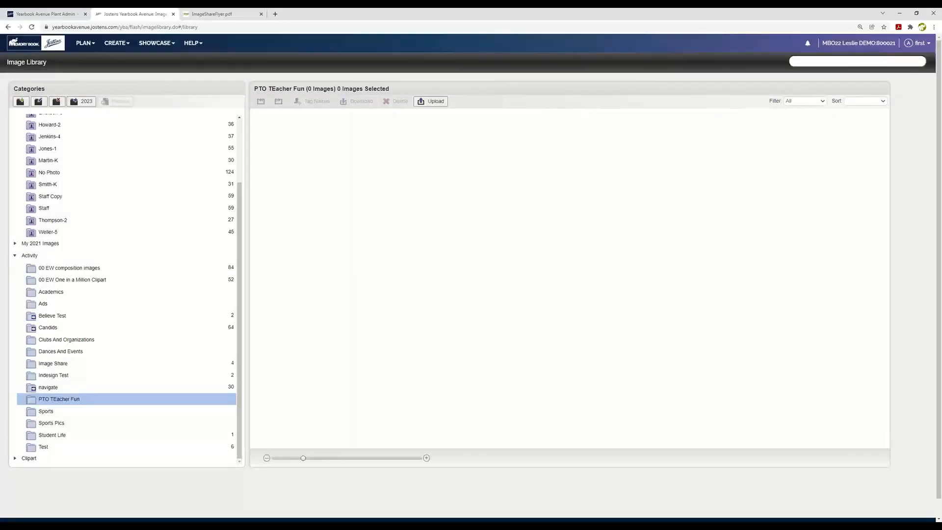
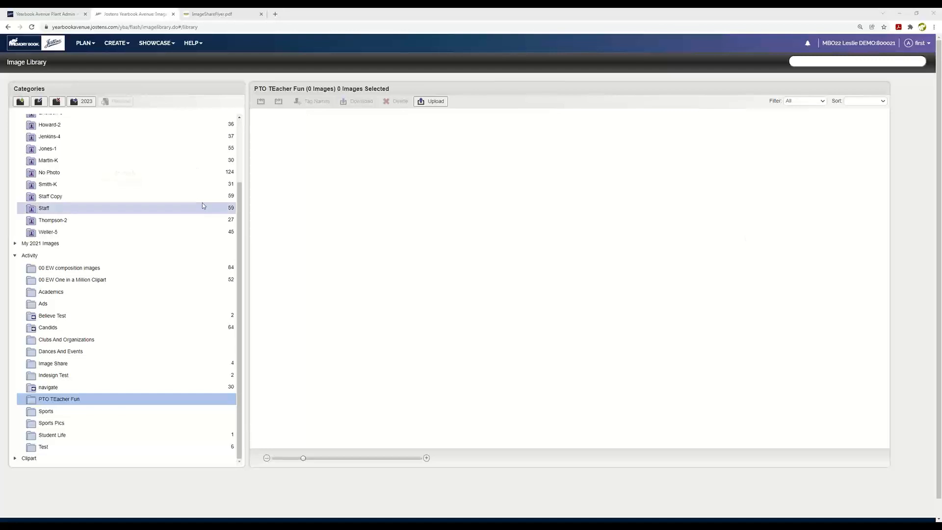
# Step: View the kindergarten class folder just above No Photo and the Image Share folder, enlarging the thumbnails in each
pyautogui.click(77, 162)
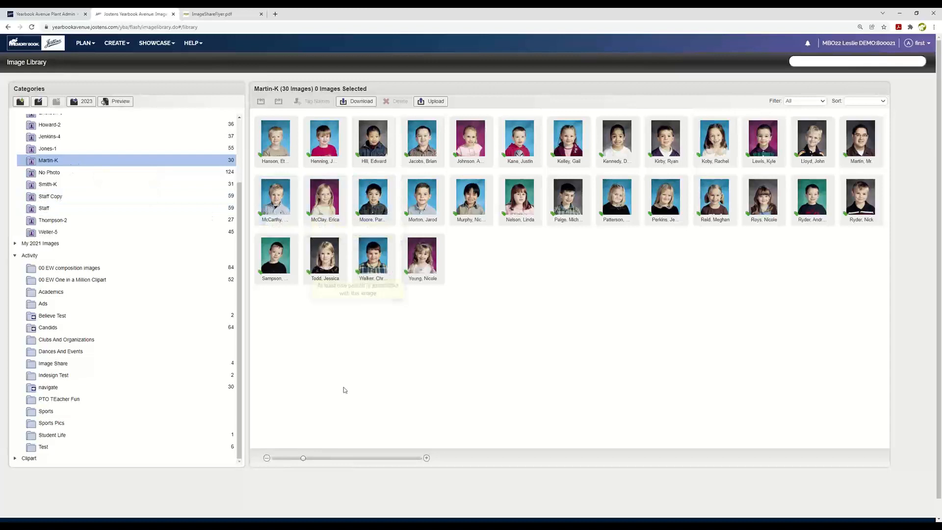
pyautogui.moveTo(302, 458); pyautogui.dragTo(347, 458)
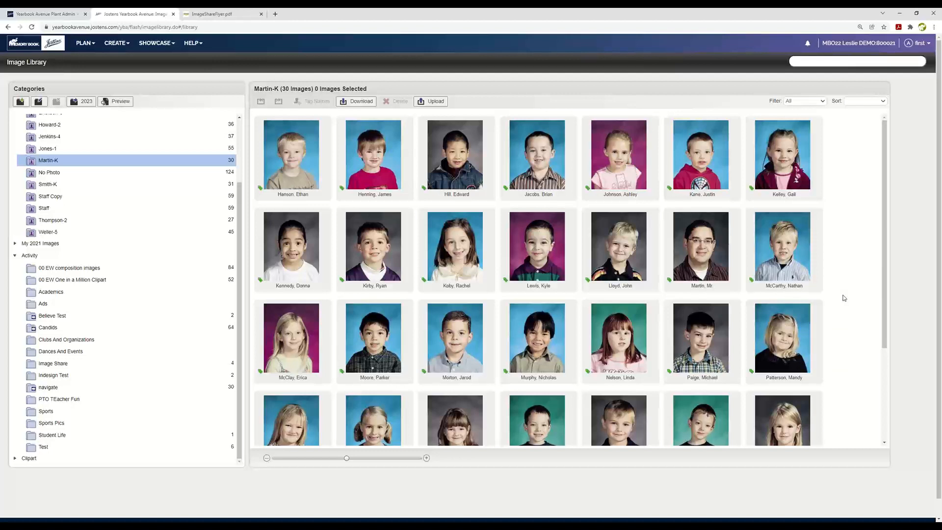
pyautogui.click(67, 368)
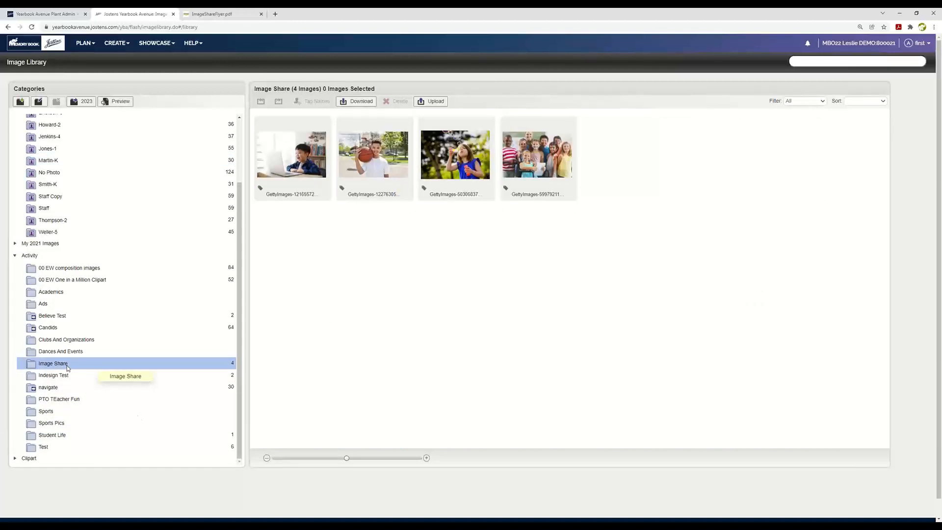
pyautogui.moveTo(347, 459); pyautogui.dragTo(414, 466)
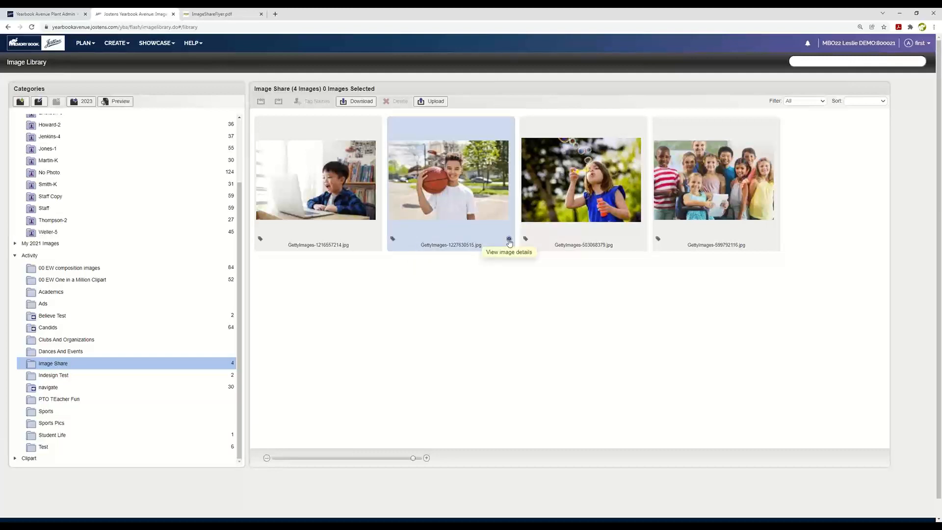
# Step: Tag the boy in the Image Share basketball photo with an existing student from the people list and finish the image details
pyautogui.click(508, 240)
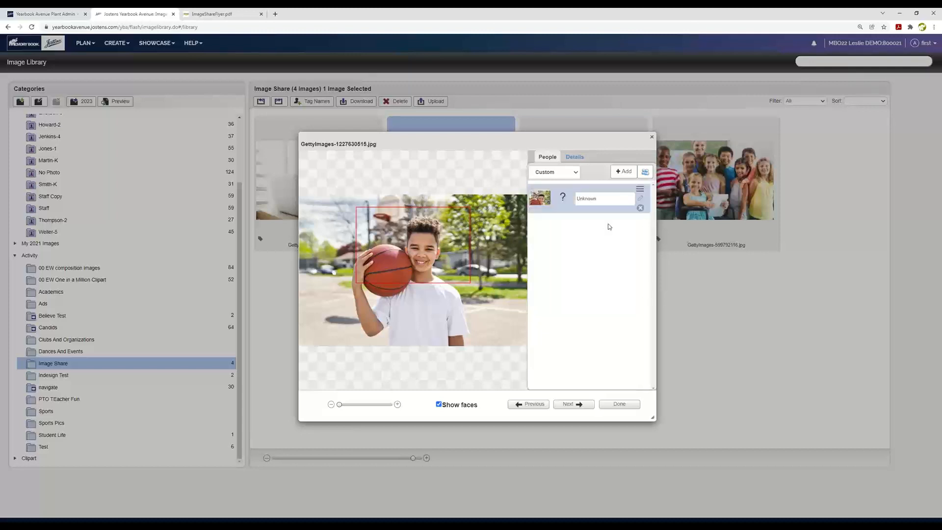
pyautogui.click(652, 137)
pyautogui.click(510, 240)
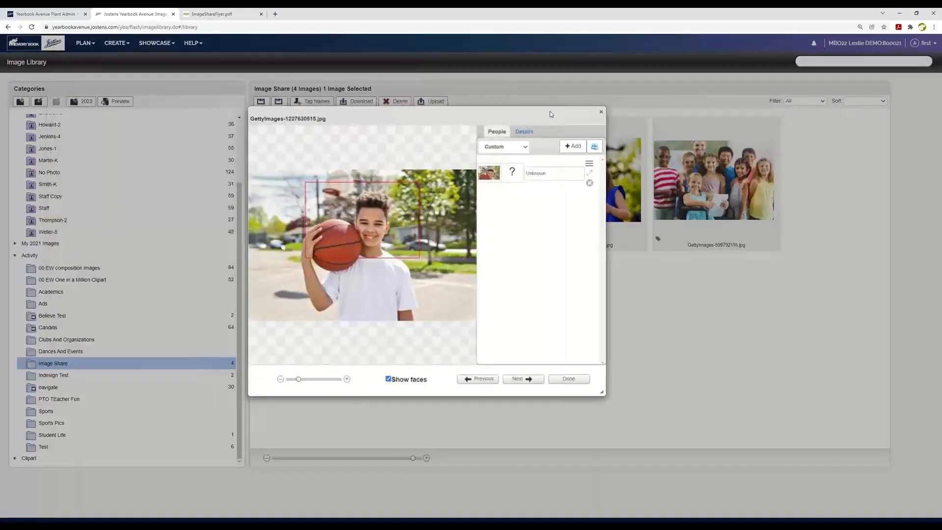
pyautogui.click(574, 147)
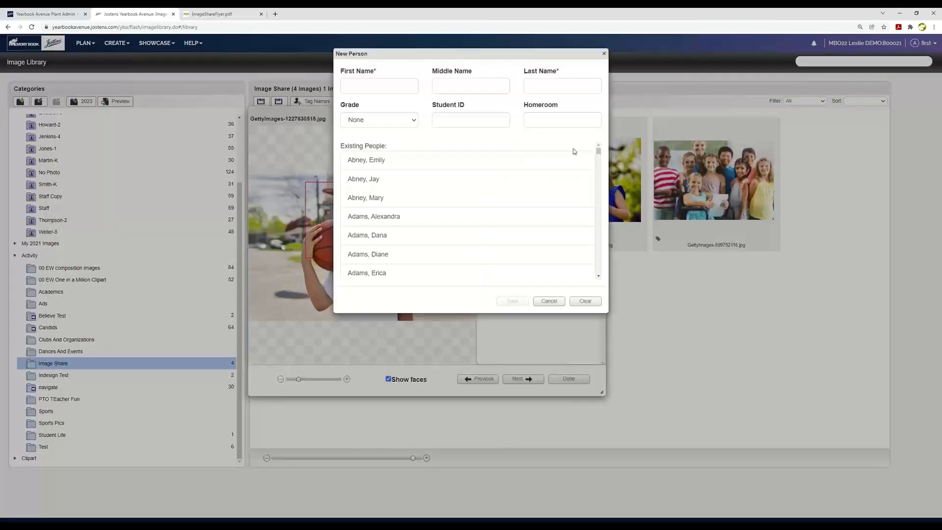
pyautogui.click(373, 84)
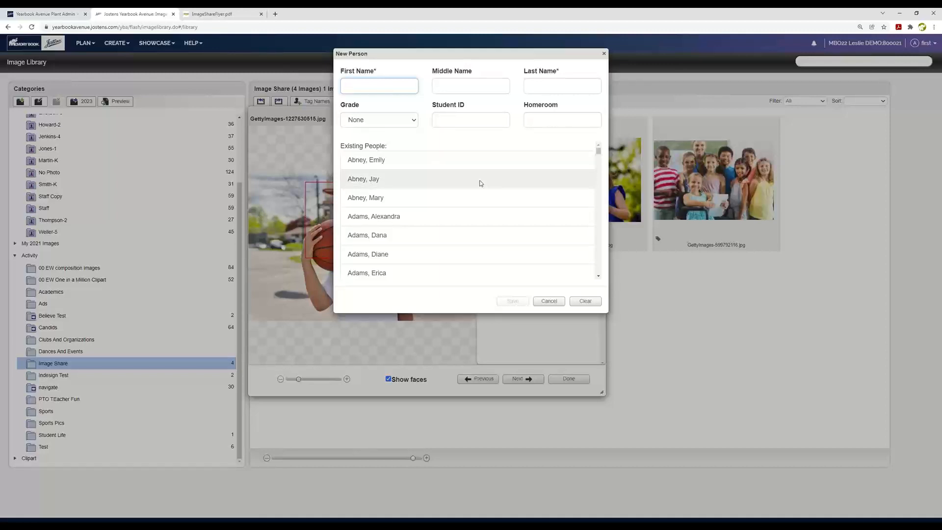
pyautogui.scroll(-2, 477, 249)
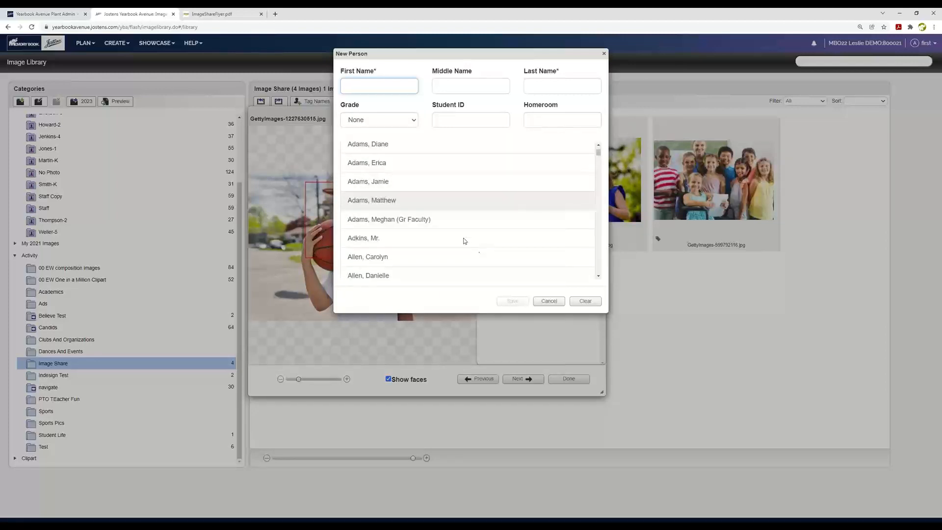
pyautogui.click(400, 201)
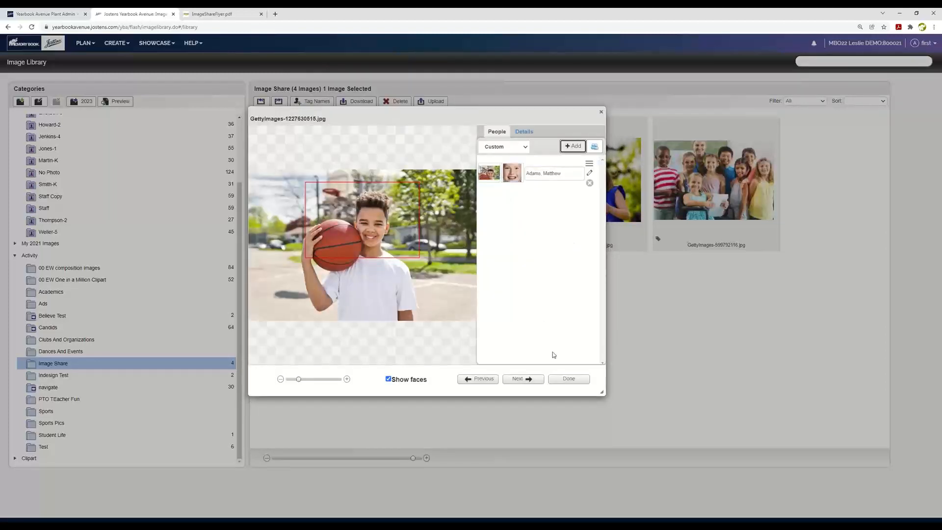
pyautogui.click(567, 380)
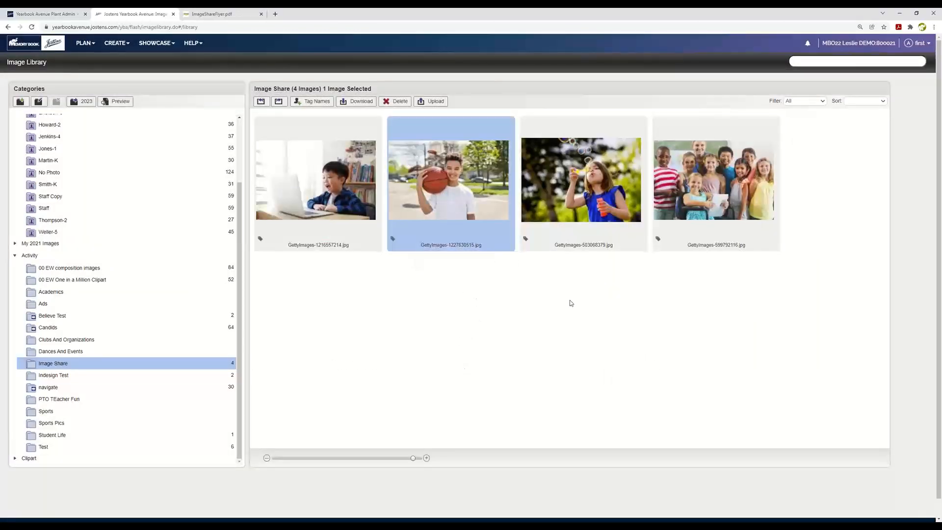
# Step: Check the person tag in the basketball photo's details, refresh the image library, and enlarge the Image Share thumbnails
pyautogui.click(509, 239)
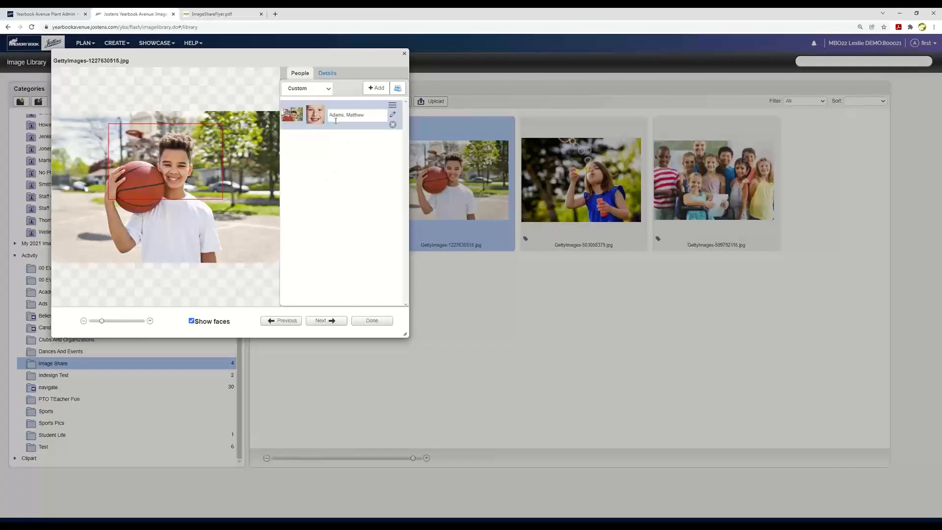
pyautogui.click(368, 321)
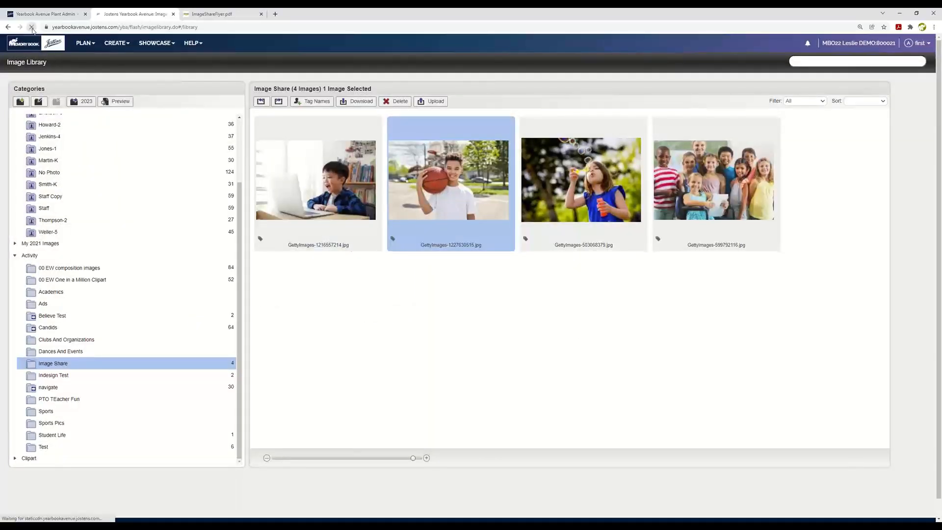
pyautogui.click(31, 27)
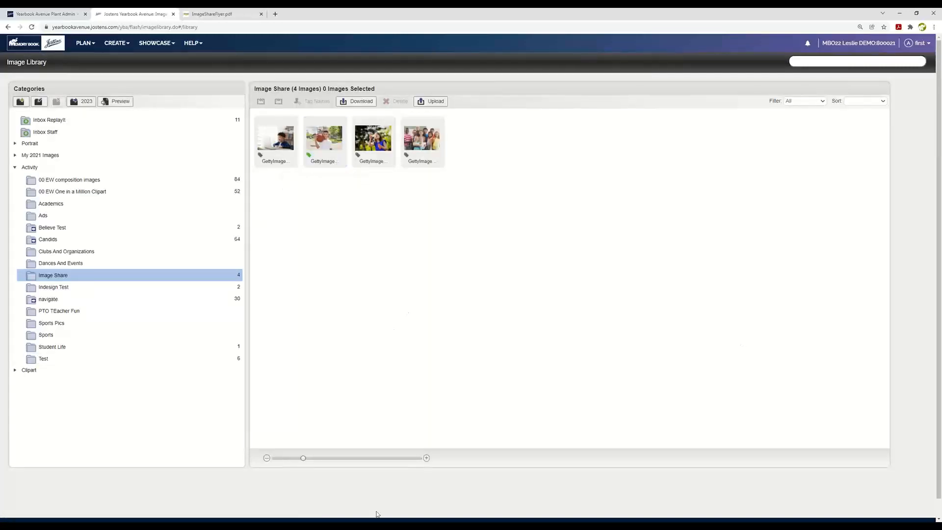
pyautogui.moveTo(303, 458); pyautogui.dragTo(374, 459)
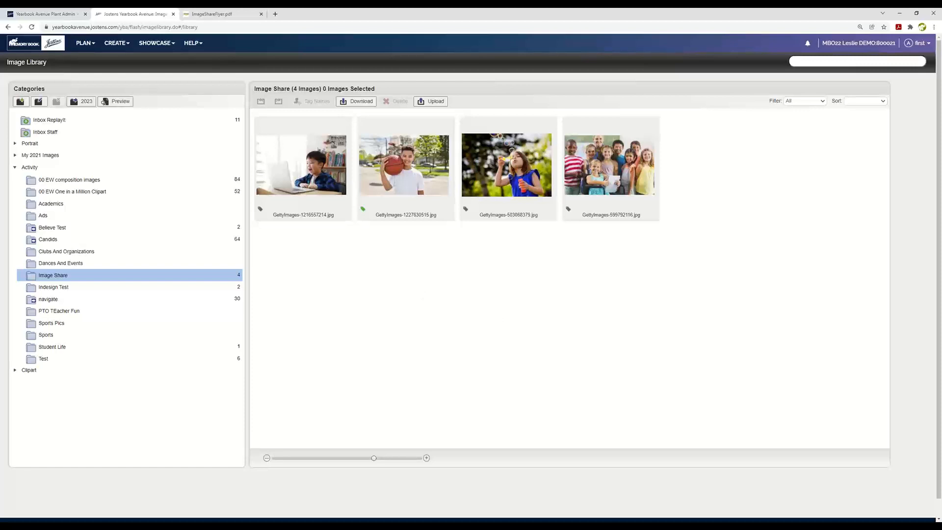
# Step: Go to the page ladder and open spread 12–13 for layout
pyautogui.click(83, 43)
pyautogui.click(84, 59)
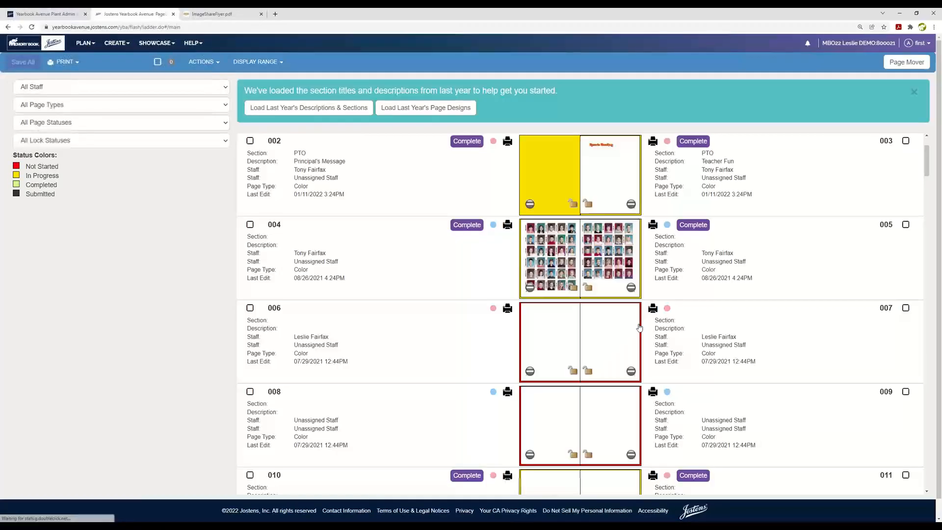
pyautogui.scroll(-3, 761, 319)
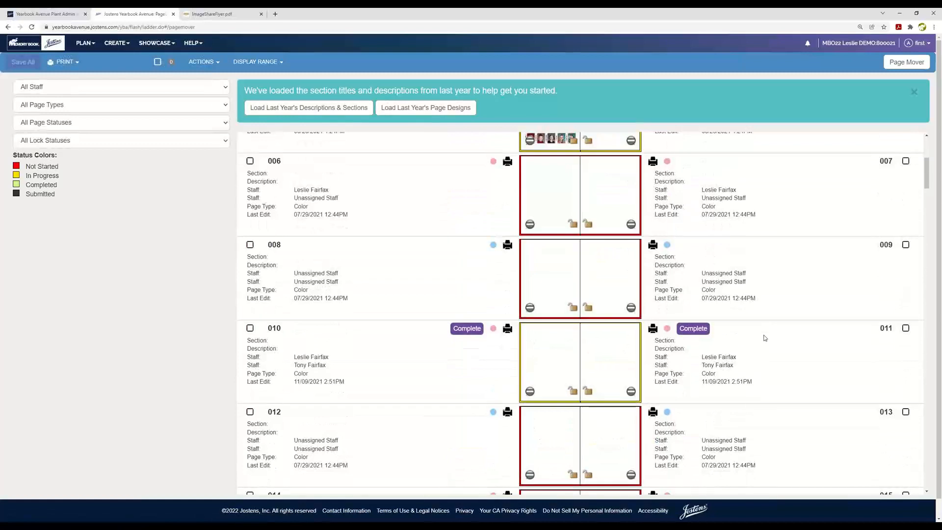
pyautogui.scroll(-2, 764, 338)
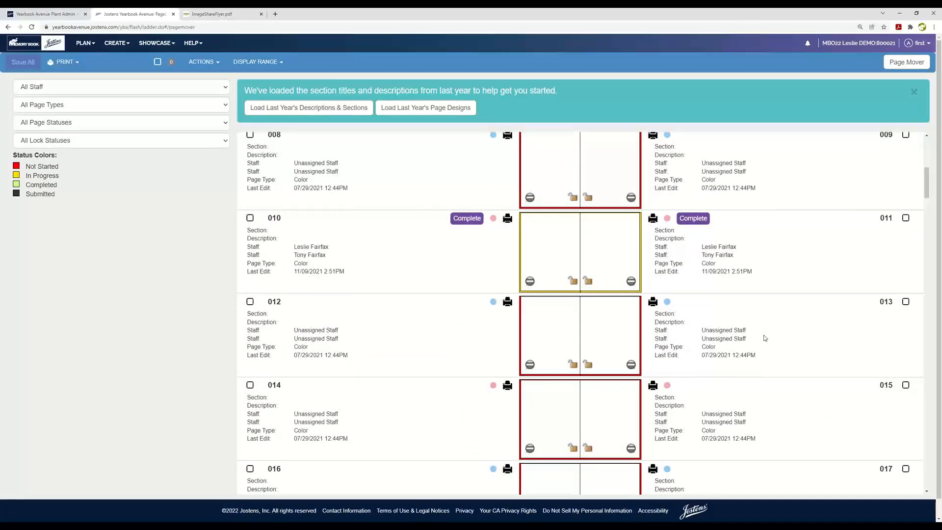
pyautogui.click(542, 328)
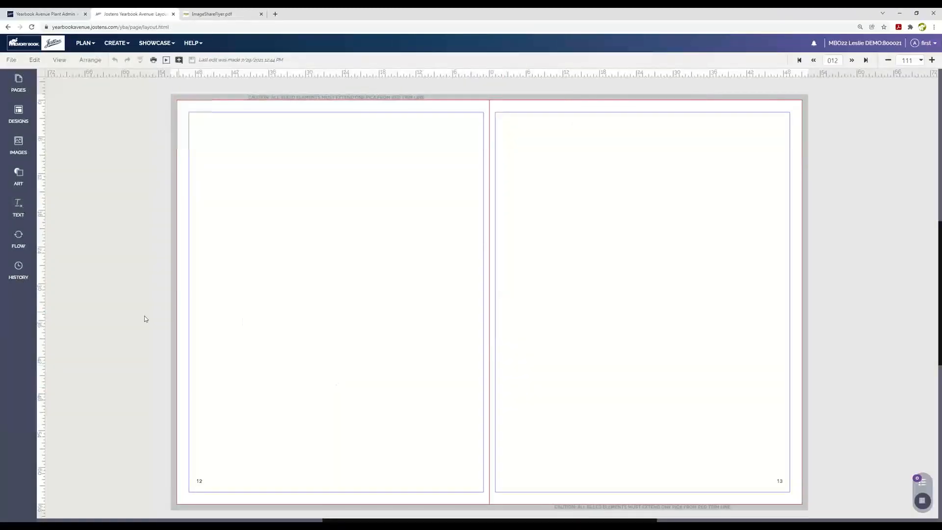
# Step: Place a portrait flow grid with names on the left on page 12 and try flowing the selected grade 5 category
pyautogui.click(19, 239)
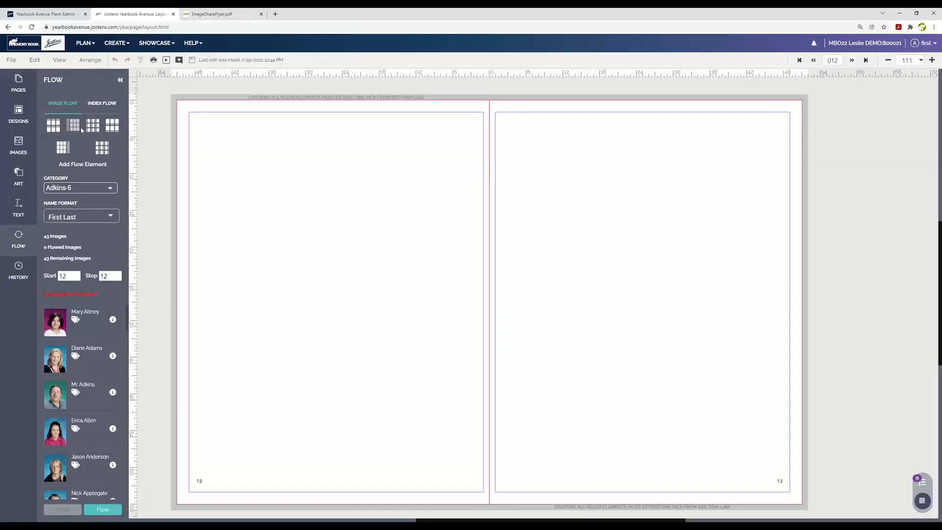
pyautogui.moveTo(74, 125); pyautogui.dragTo(303, 158)
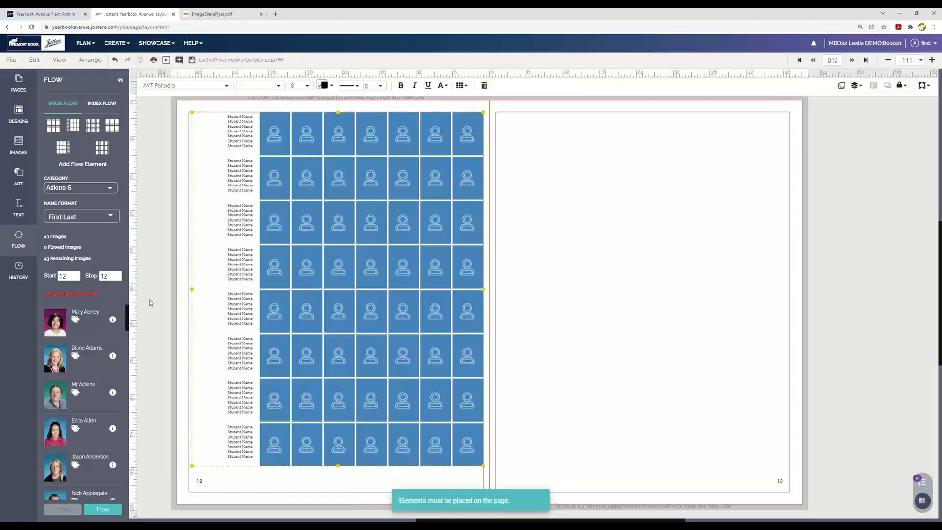
pyautogui.moveTo(76, 434)
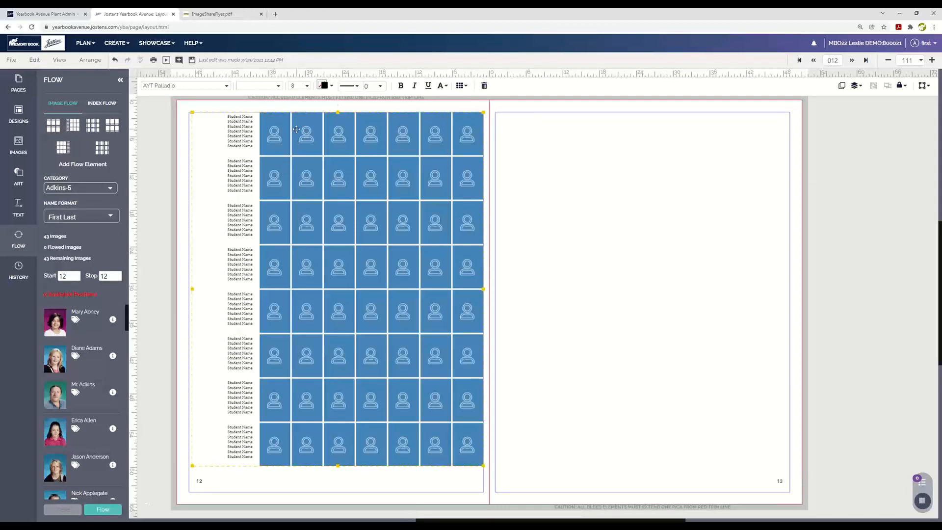
pyautogui.click(102, 510)
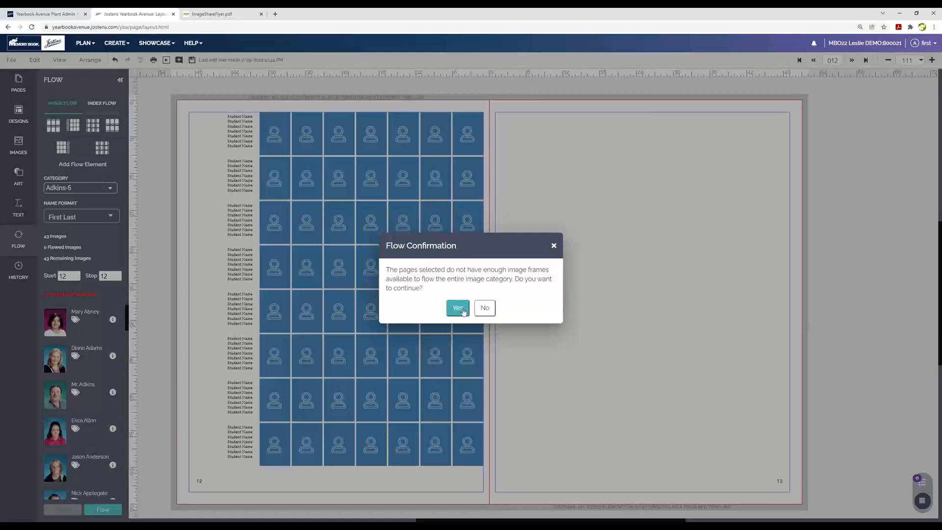
pyautogui.click(486, 308)
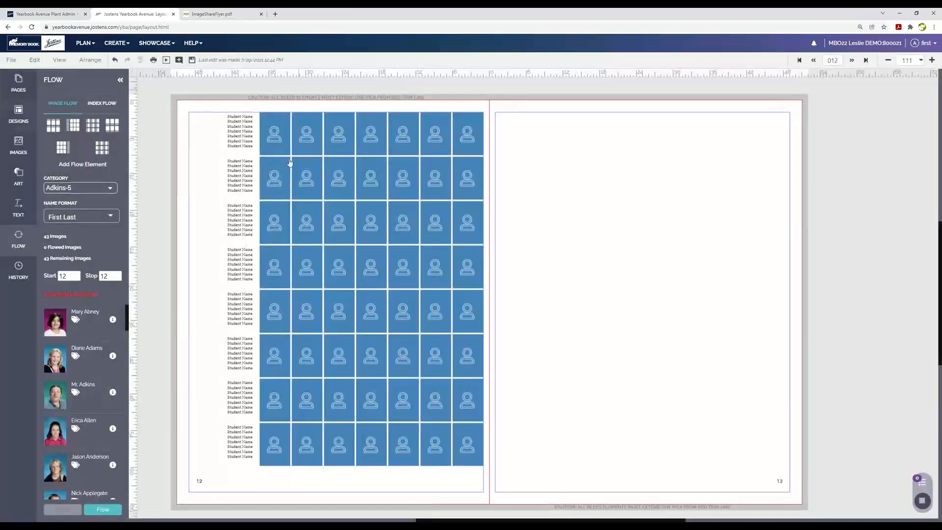
# Step: Place a portrait flow grid with names on the right on page 13 and set the flow's stop page to 13
pyautogui.moveTo(63, 147); pyautogui.dragTo(540, 159)
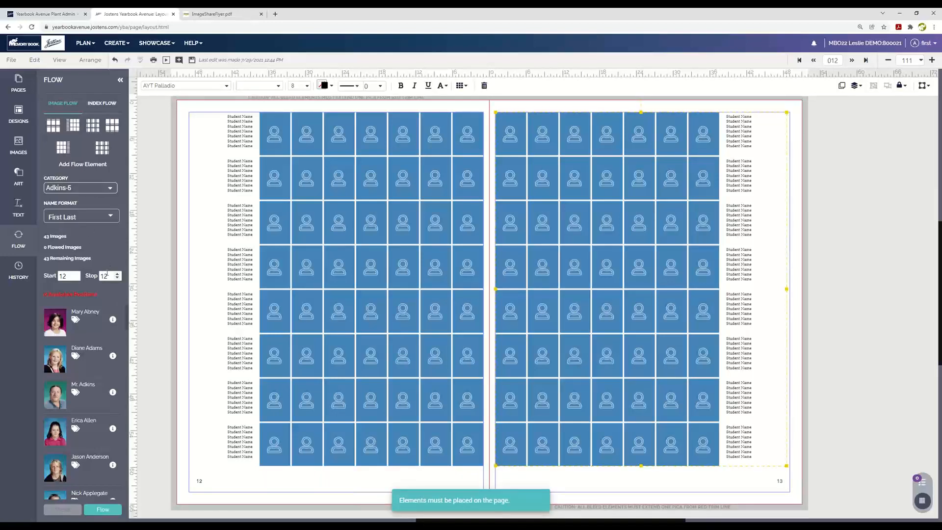
pyautogui.click(105, 276)
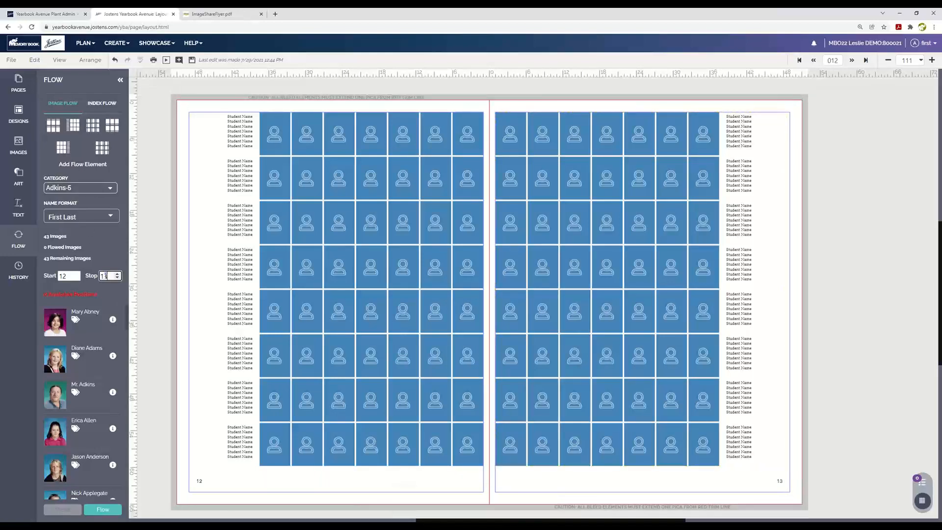
pyautogui.write('13')
pyautogui.click(147, 269)
# Step: Save the spread and flow the selected grade 5 category's portraits into the placed grids with names in First Last format
pyautogui.click(103, 510)
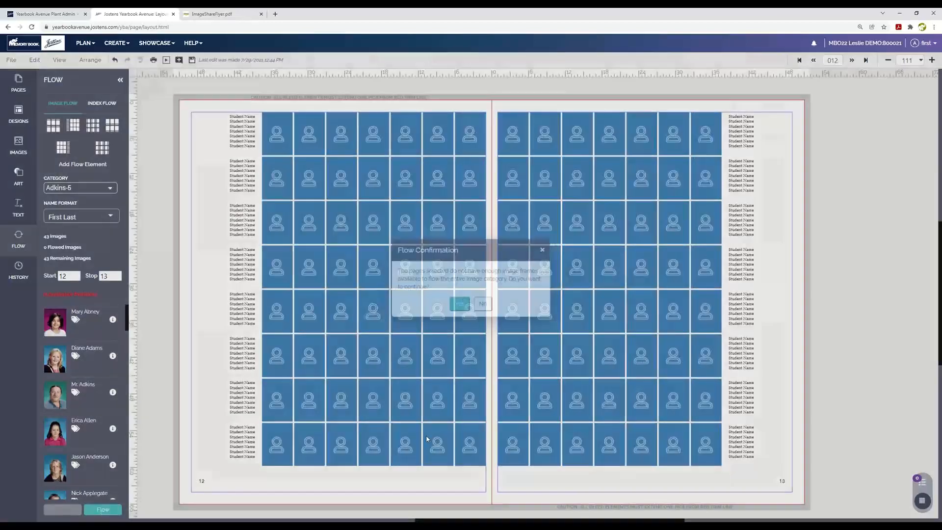
pyautogui.click(485, 307)
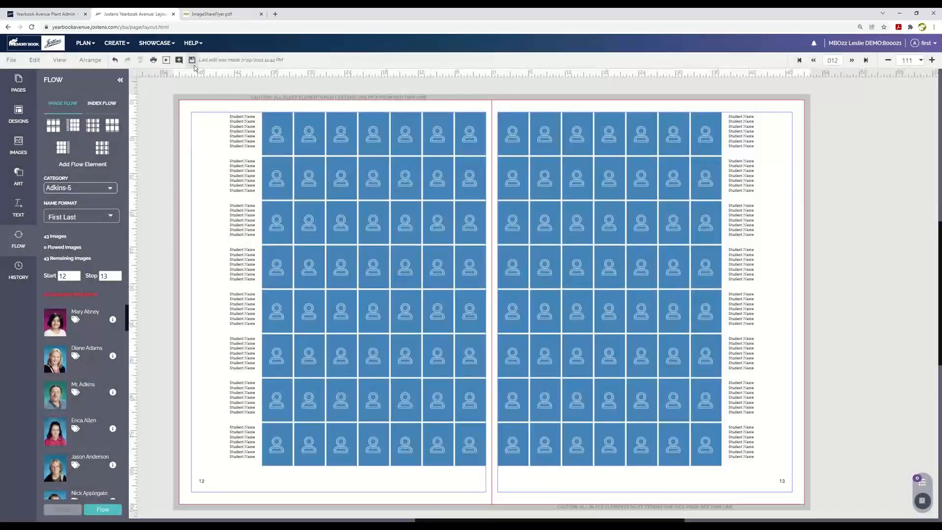
pyautogui.click(112, 513)
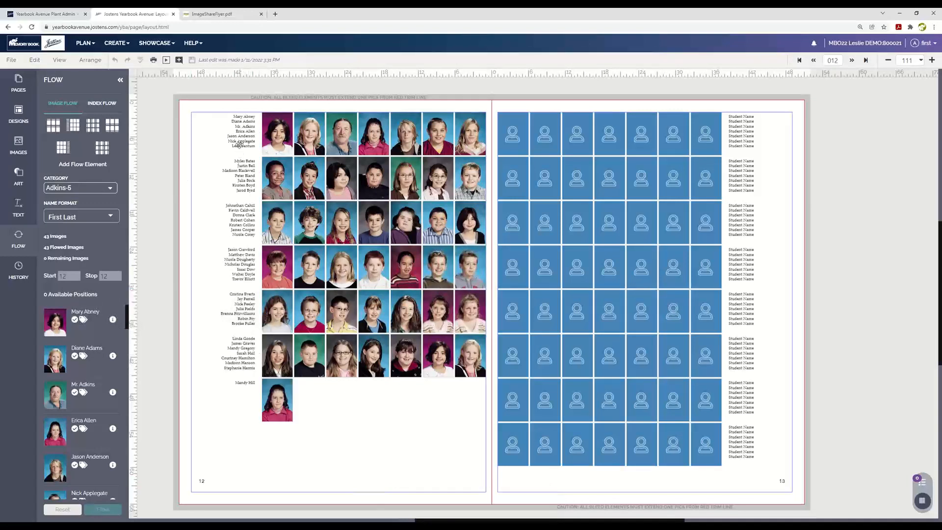
pyautogui.click(609, 184)
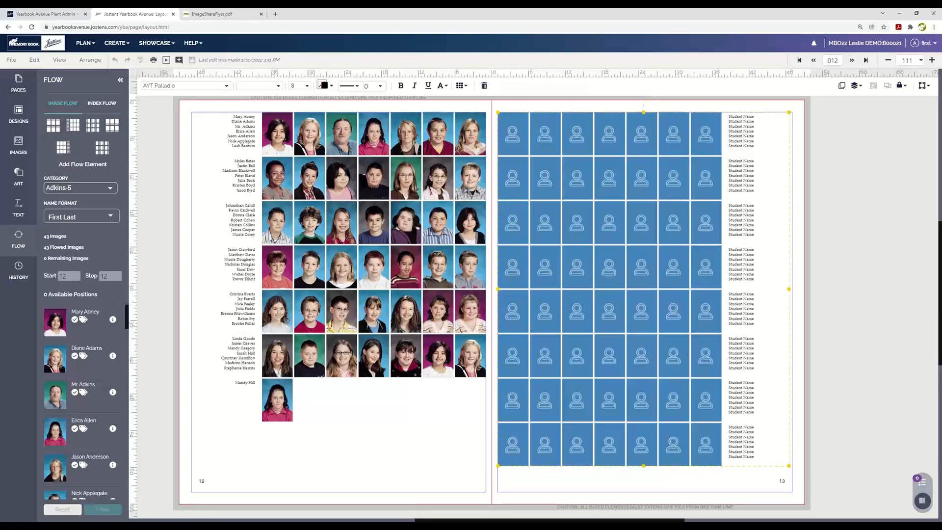
pyautogui.click(426, 405)
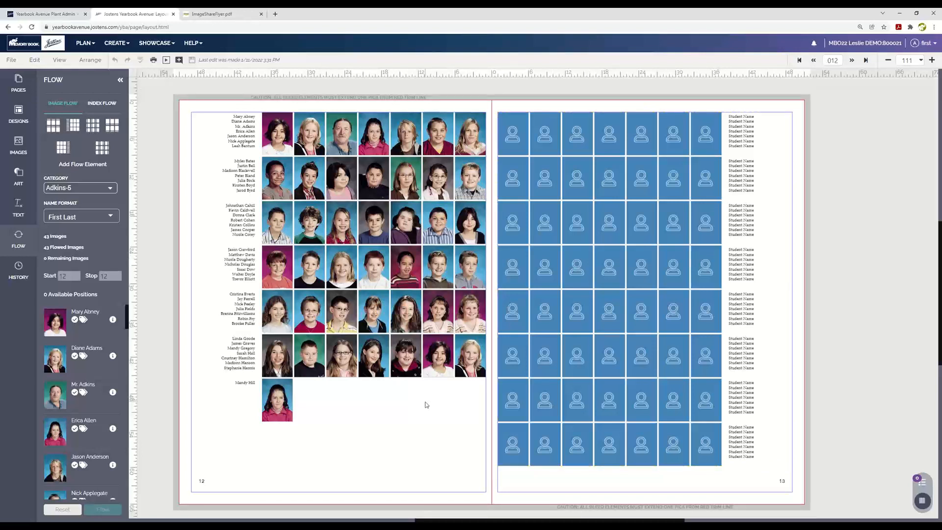
# Step: In page 12's portrait flow grid, enlarge the fourth portrait in the fourth row and center its face within the frame
pyautogui.click(375, 261)
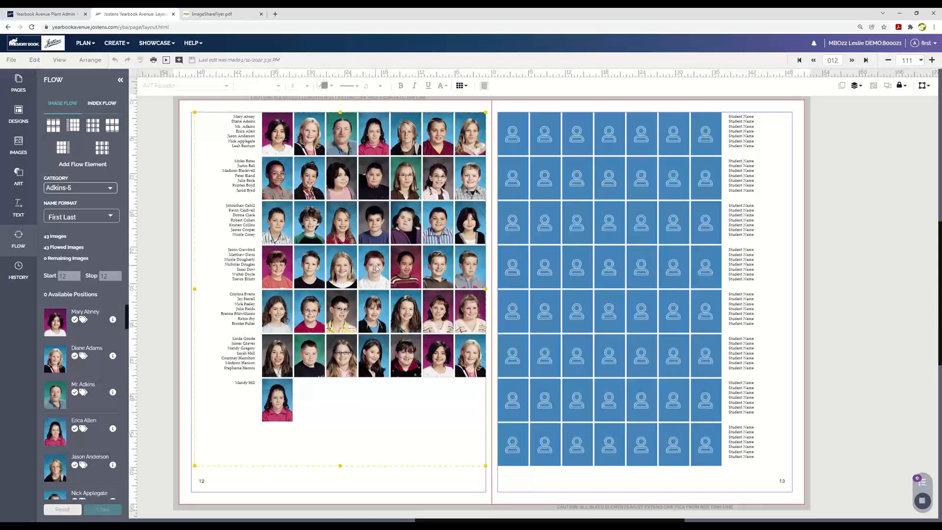
pyautogui.doubleClick(374, 265)
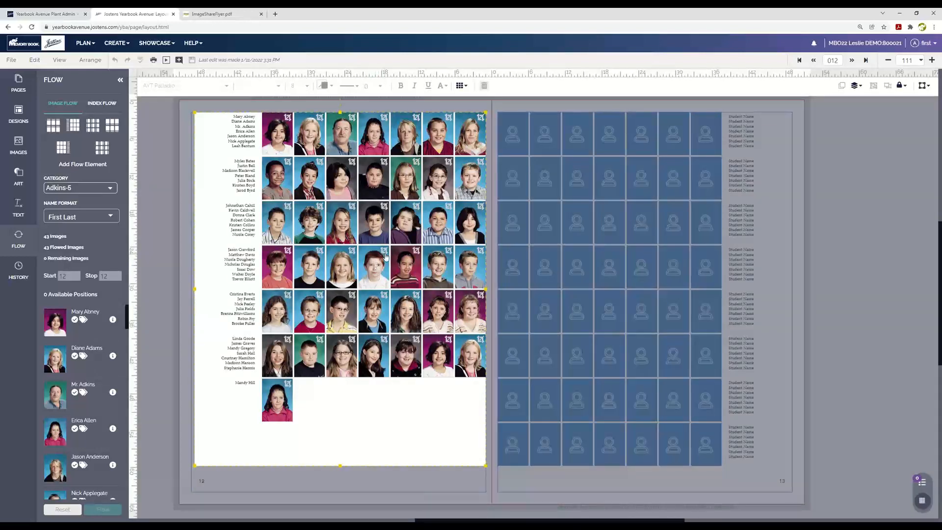
pyautogui.click(385, 253)
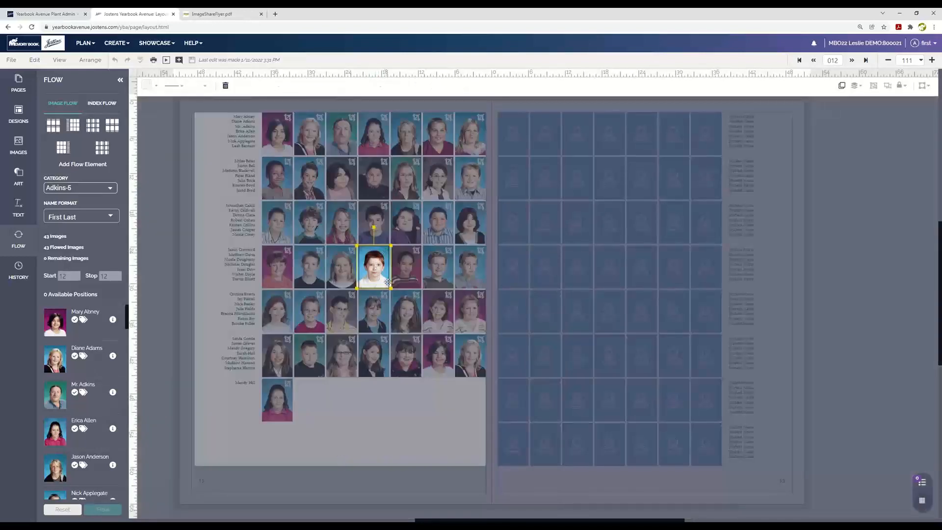
pyautogui.moveTo(390, 288); pyautogui.dragTo(424, 305)
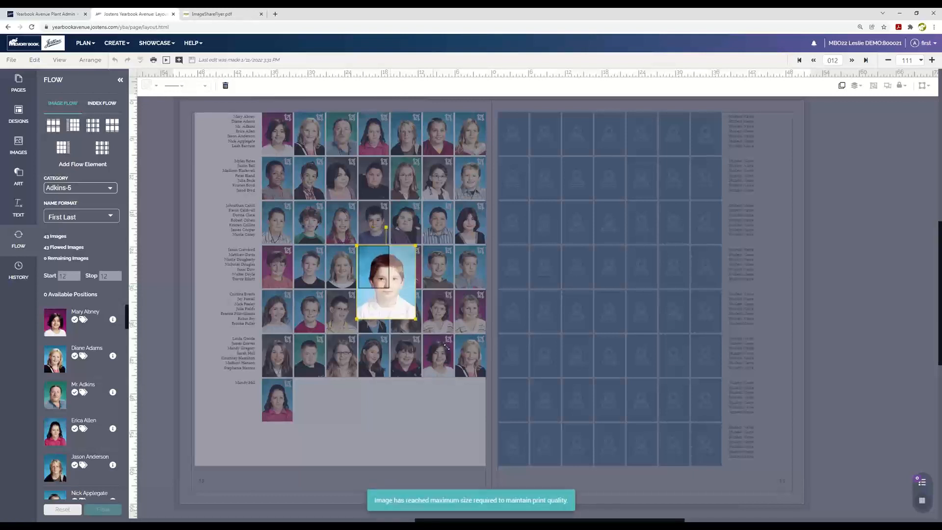
pyautogui.moveTo(378, 271); pyautogui.dragTo(364, 261)
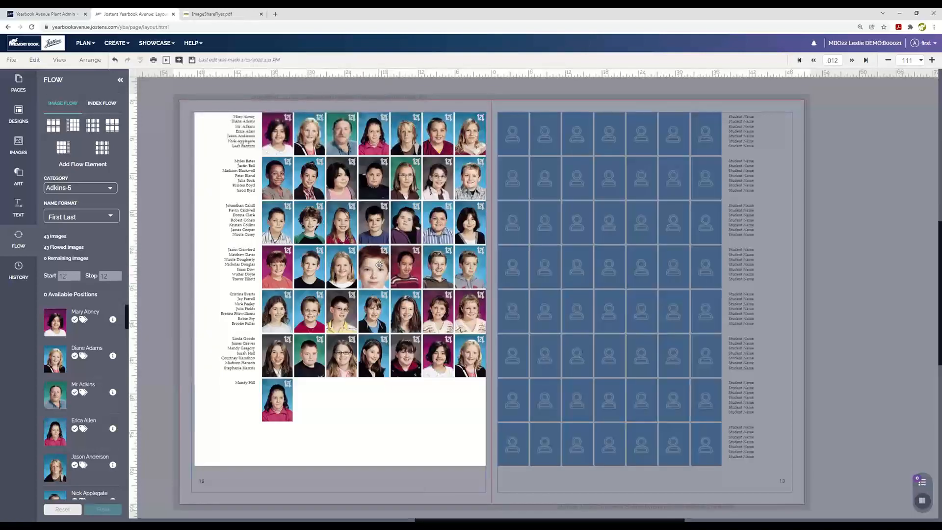
pyautogui.click(400, 390)
pyautogui.click(406, 393)
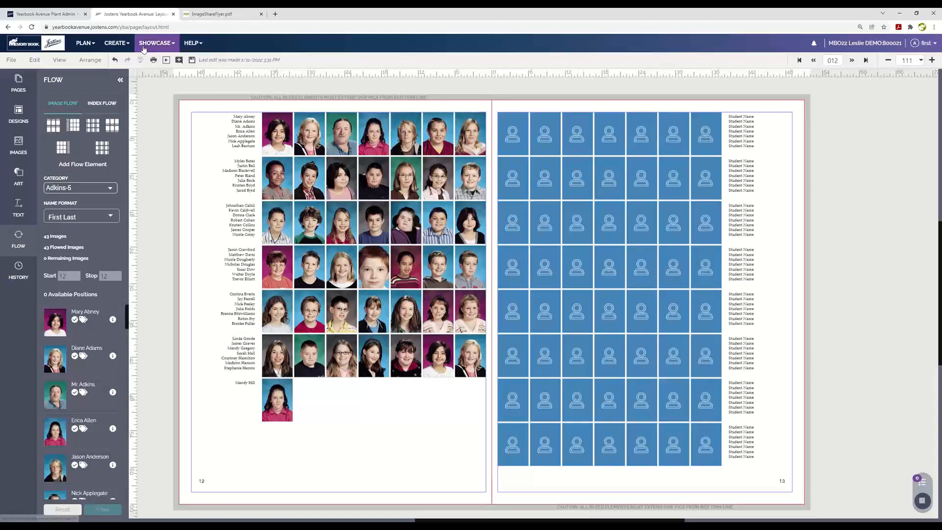
# Step: Leave the spread layout without saving and go to the Image Library
pyautogui.click(123, 44)
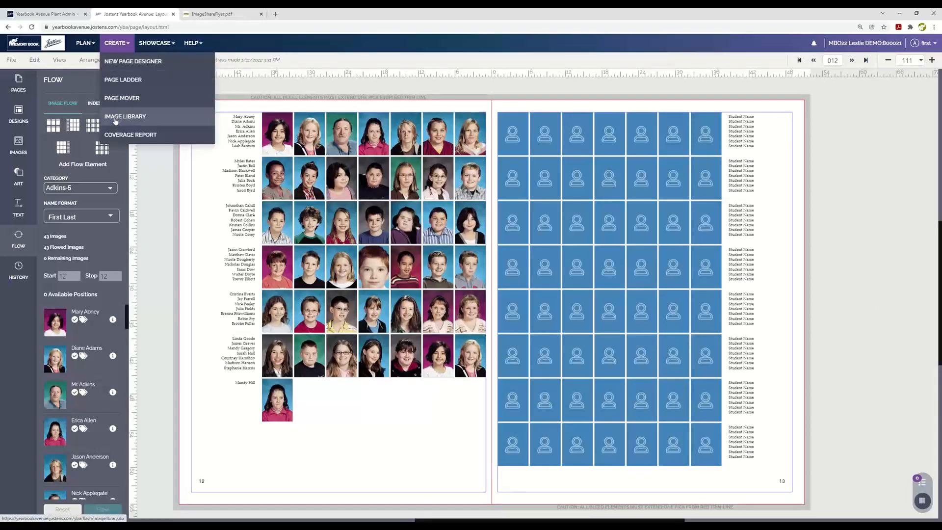
pyautogui.click(118, 118)
pyautogui.click(507, 68)
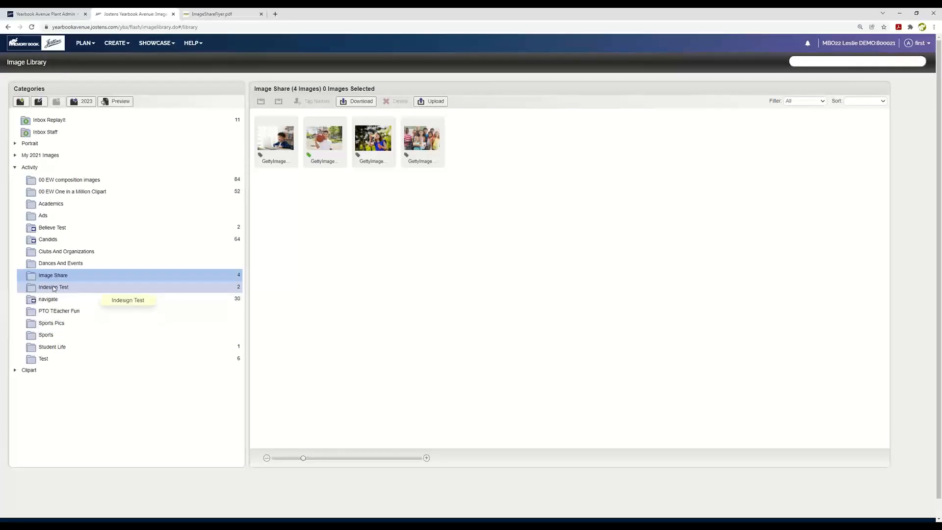
# Step: View the image upload options for the Sports Pics category, including the computer's file chooser, without uploading anything
pyautogui.click(52, 324)
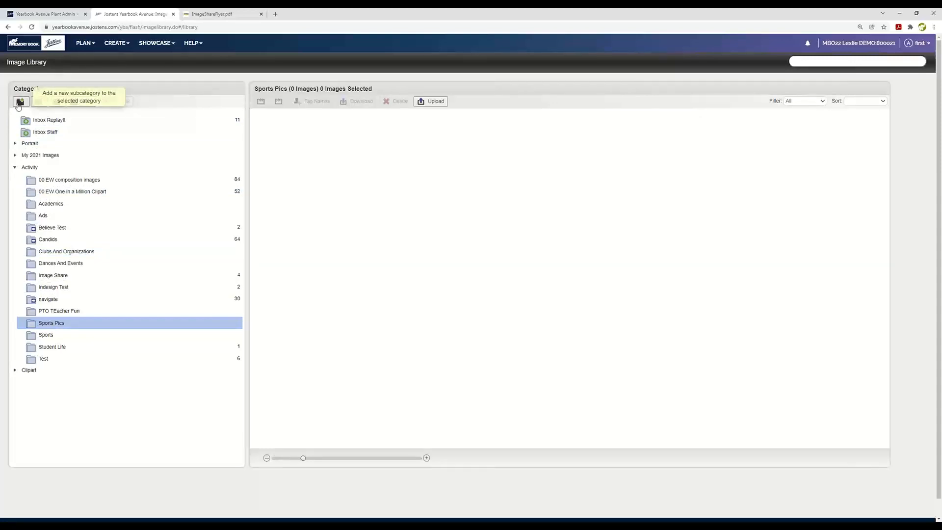
pyautogui.click(436, 102)
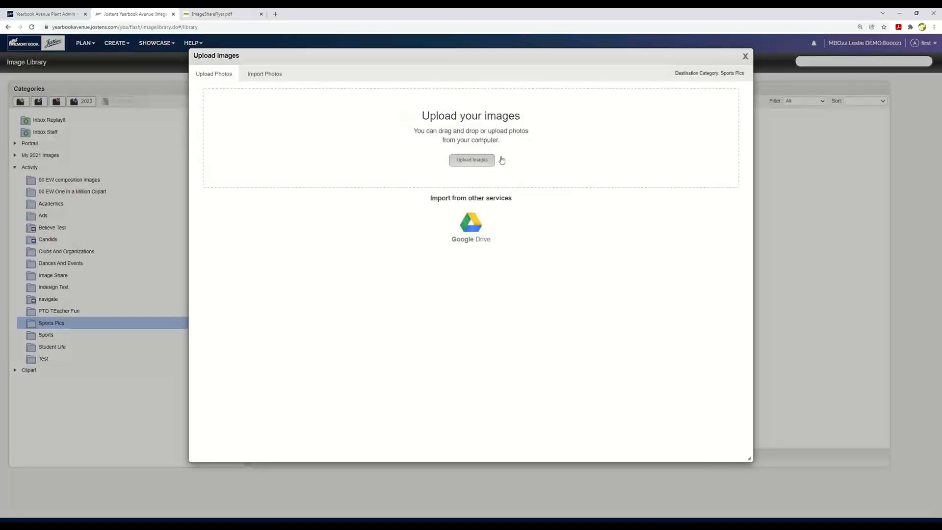
pyautogui.click(502, 158)
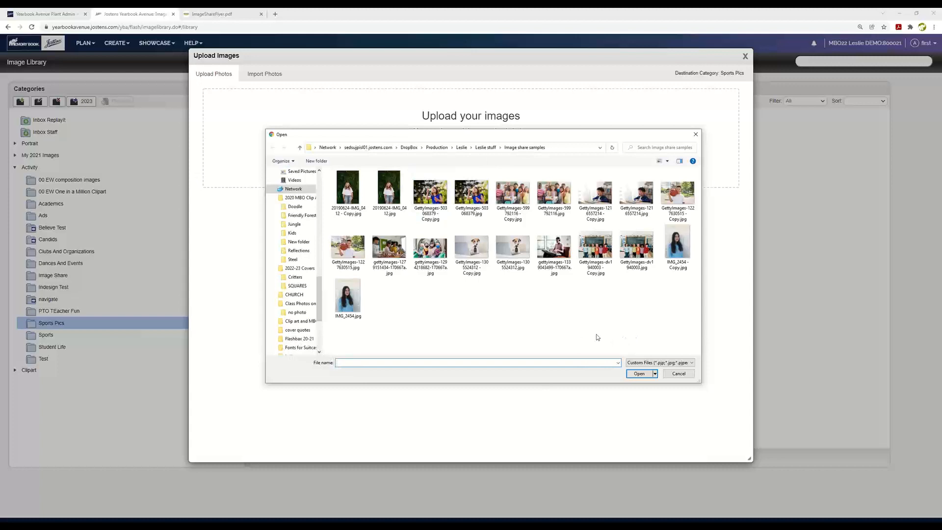
pyautogui.click(679, 373)
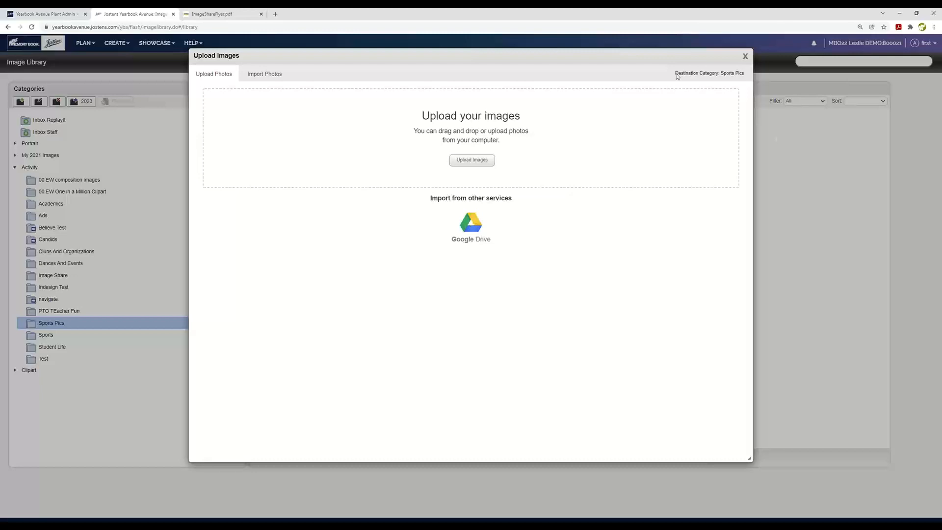
pyautogui.click(745, 56)
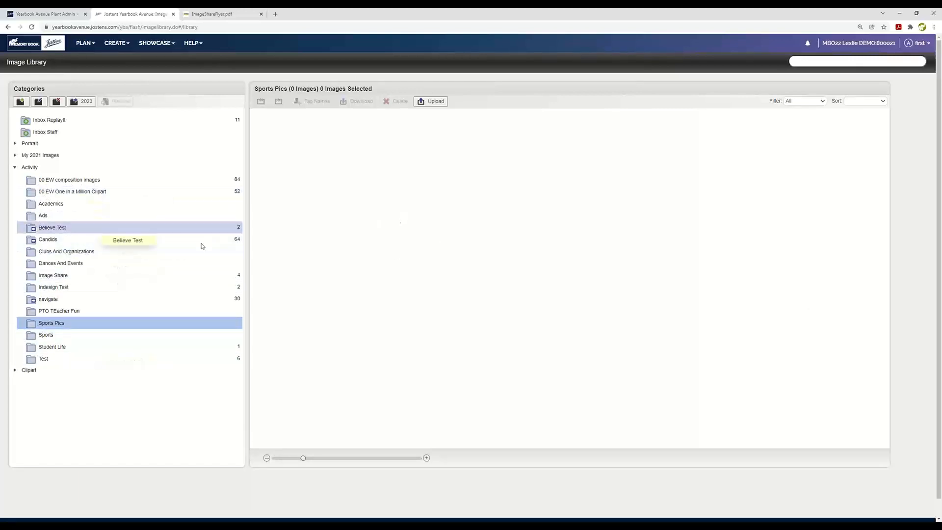
# Step: Expand the Portrait categories and inspect the name tag details of one student's portrait in the grade 1 class category
pyautogui.click(14, 143)
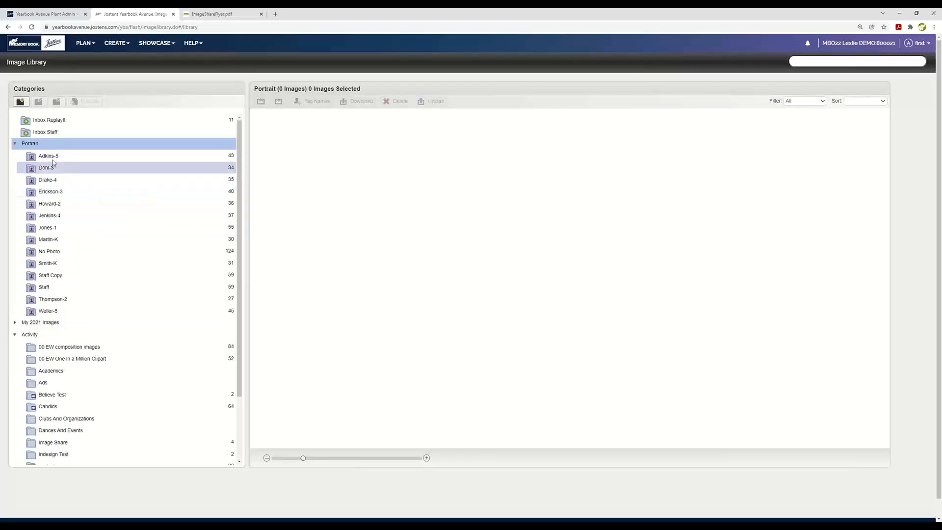
pyautogui.click(48, 229)
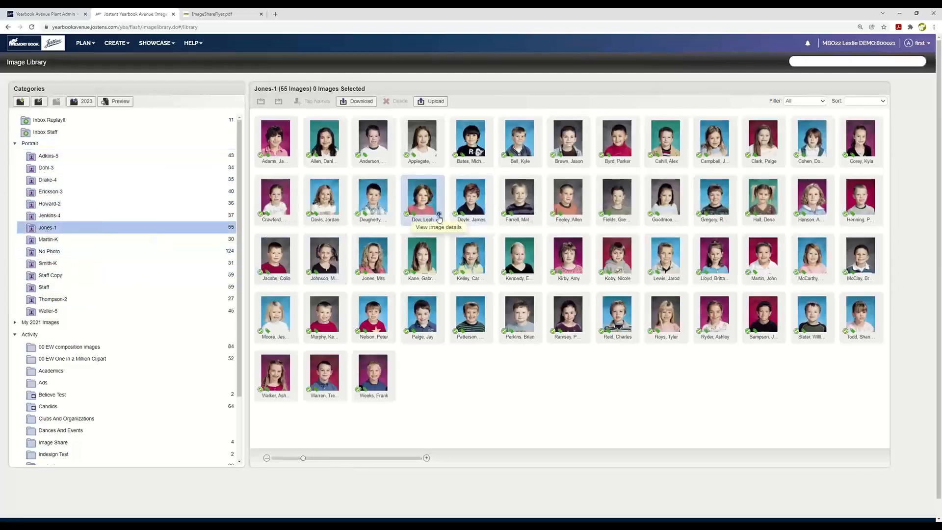
pyautogui.click(439, 215)
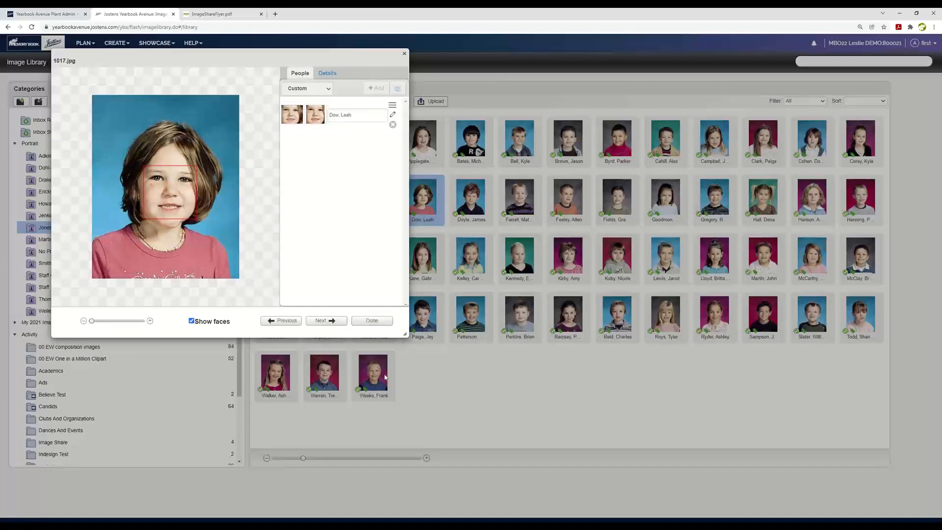
pyautogui.click(404, 54)
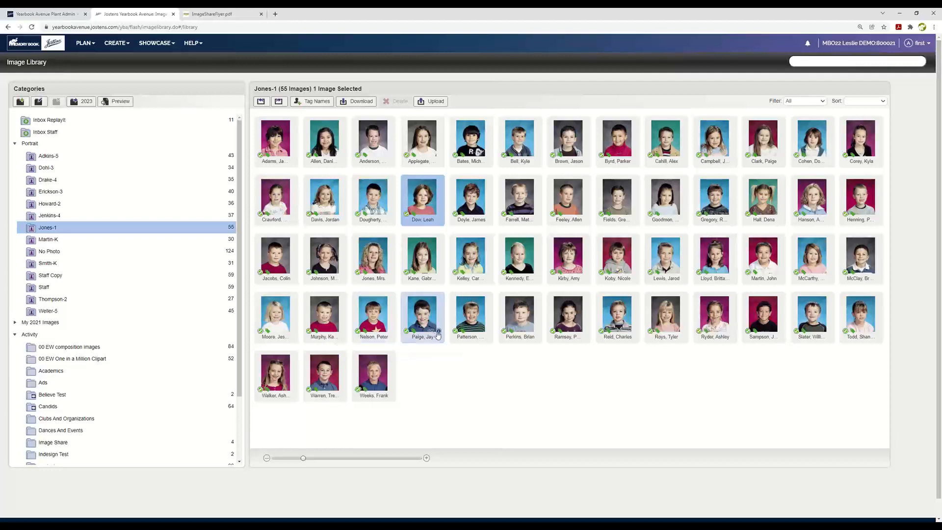
# Step: Open the first grade 4 portrait category and save the person details of portrait 4030.jpg without changing them
pyautogui.moveTo(433, 334); pyautogui.dragTo(56, 265)
pyautogui.click(28, 169)
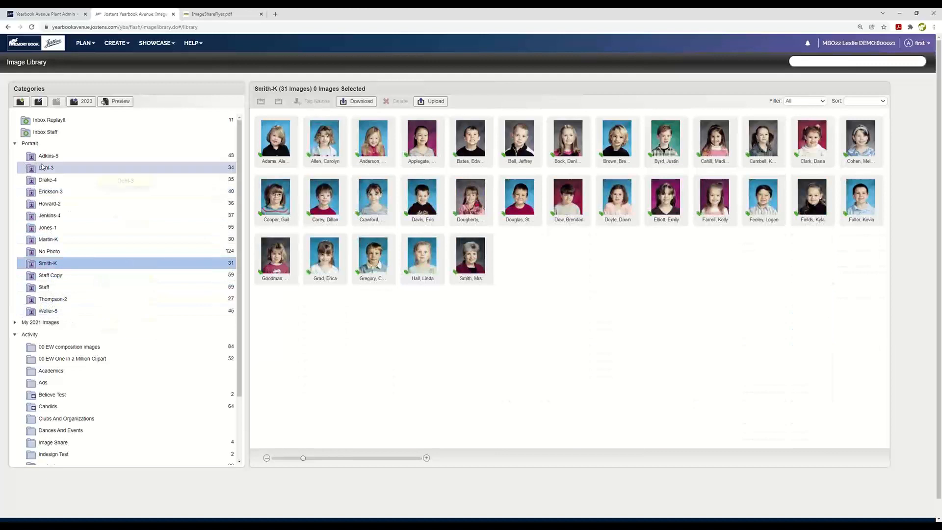
pyautogui.click(68, 184)
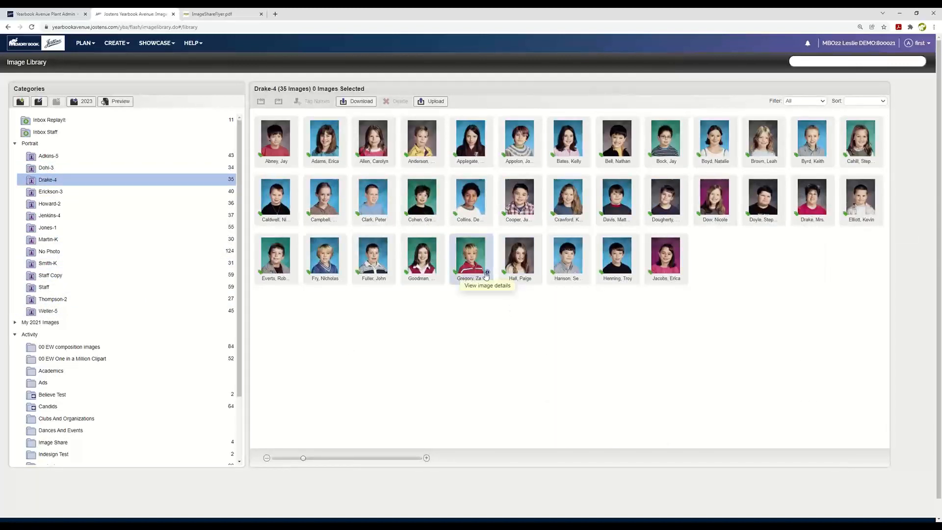
pyautogui.click(487, 272)
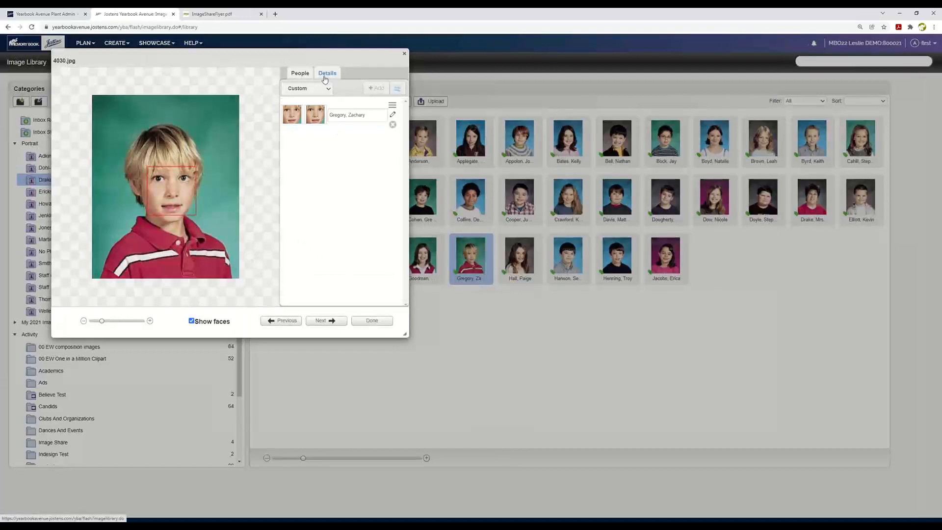
pyautogui.click(394, 117)
pyautogui.click(348, 201)
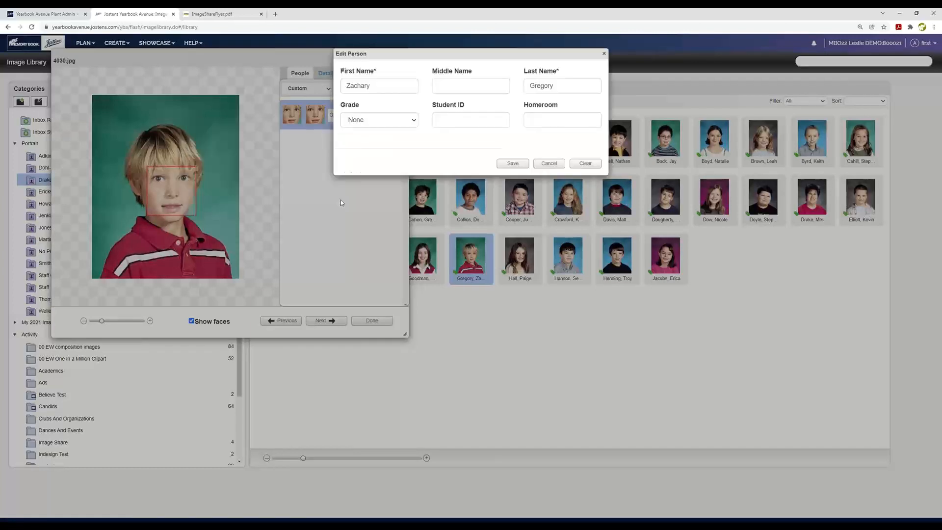
pyautogui.click(519, 163)
# Step: Browse the details of the following grade 4 portraits through 4034.jpg, then close the image details
pyautogui.click(327, 322)
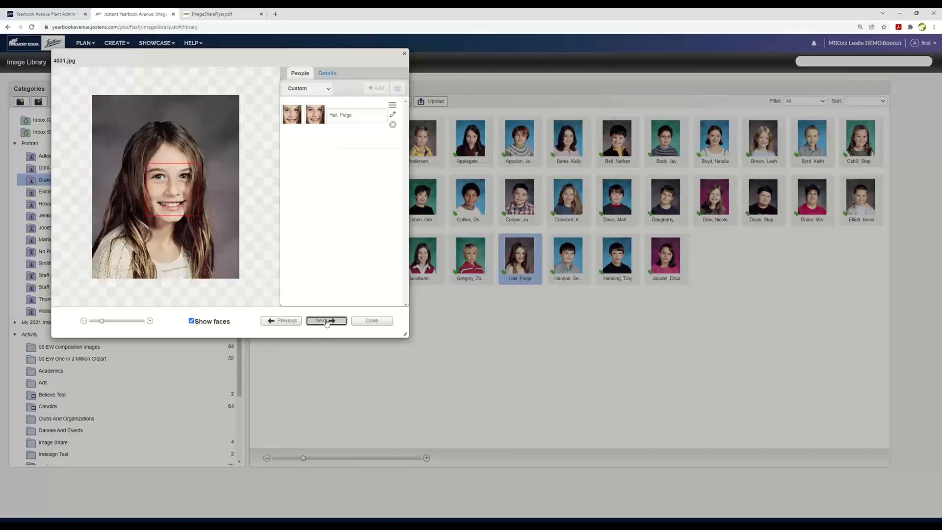
pyautogui.click(327, 321)
pyautogui.click(326, 322)
pyautogui.click(326, 321)
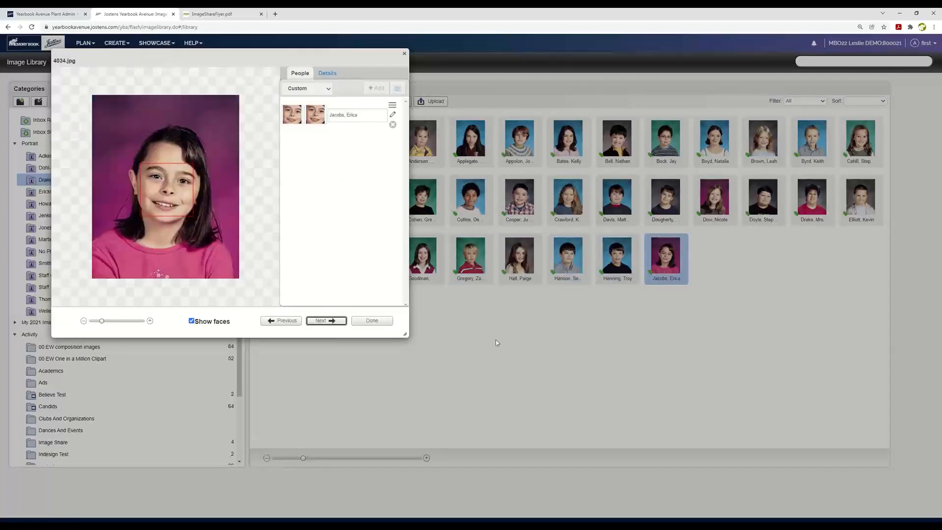
pyautogui.click(404, 53)
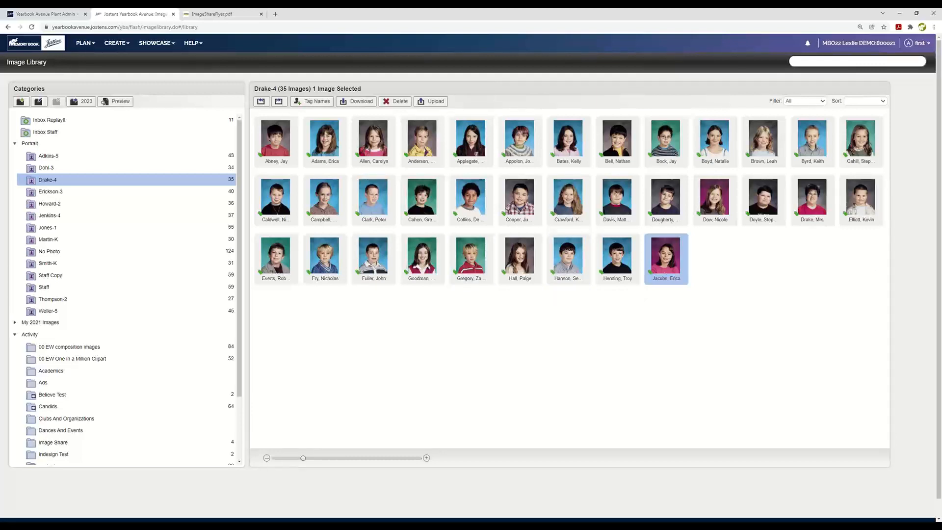
# Step: View spread 12–13 in the New Page Designer and return to the Image Library
pyautogui.click(119, 48)
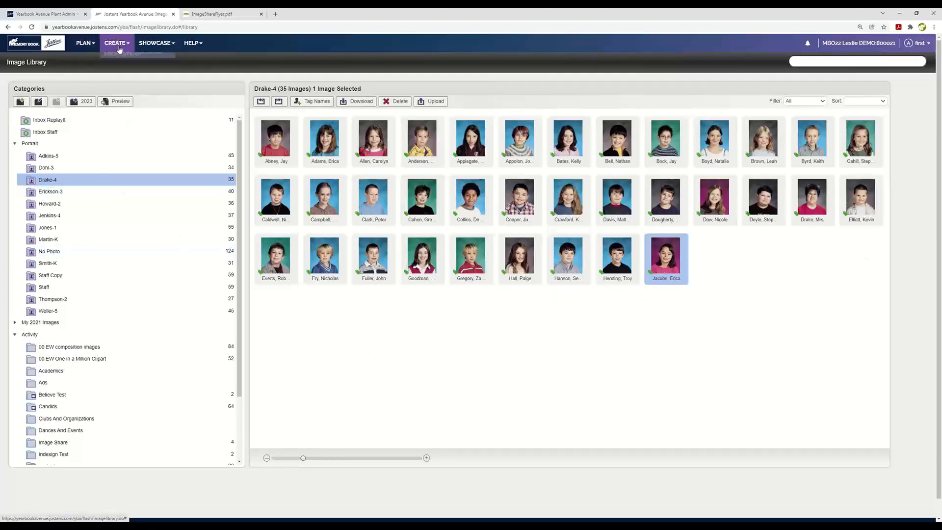
pyautogui.click(122, 58)
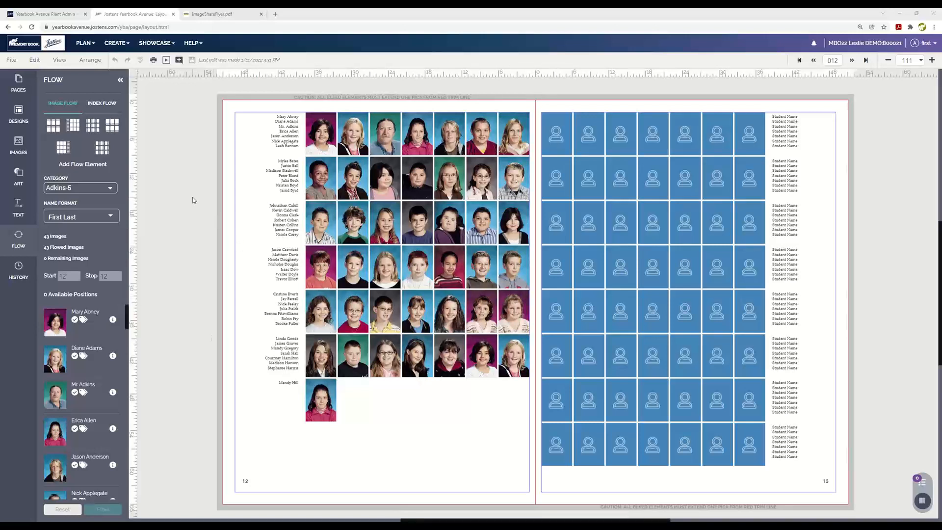
pyautogui.click(117, 42)
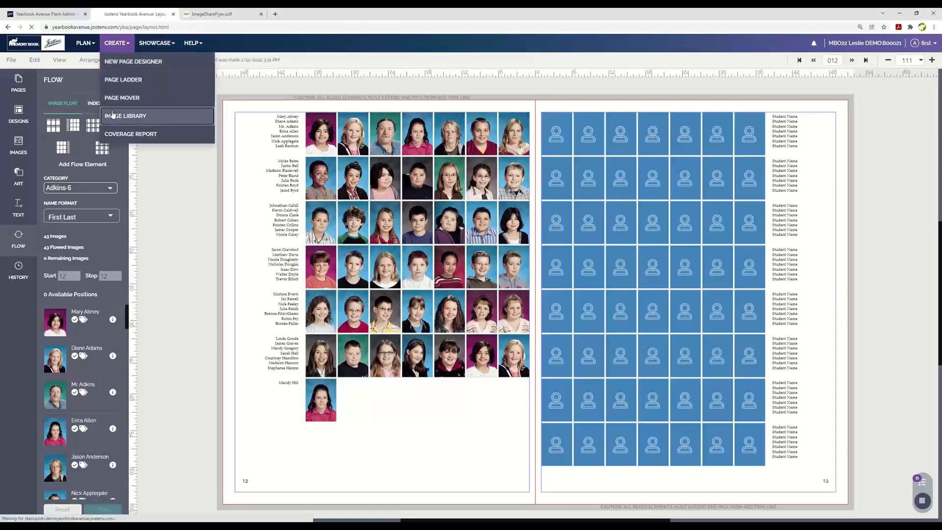
pyautogui.click(123, 116)
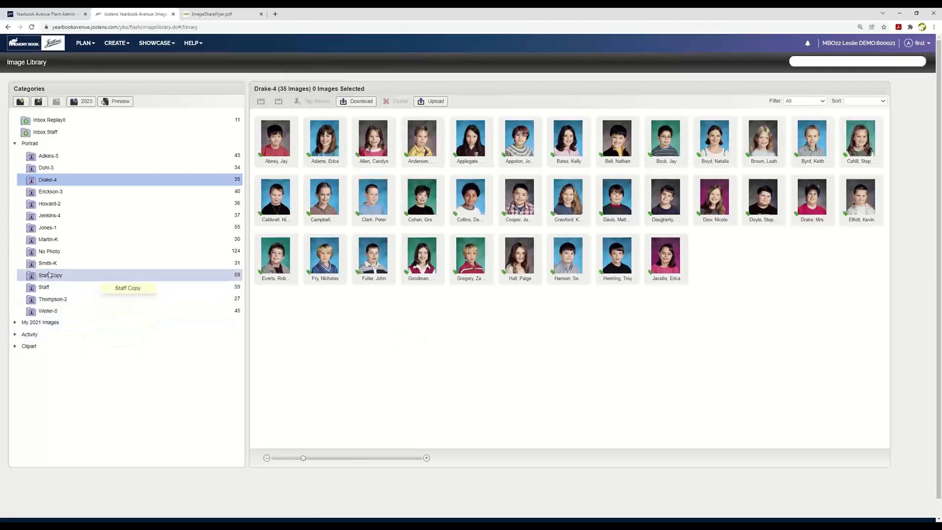
# Step: Place a phone-style "No Photo Available" image from the No Photo category into the second grade 3 class category and open that category
pyautogui.click(51, 253)
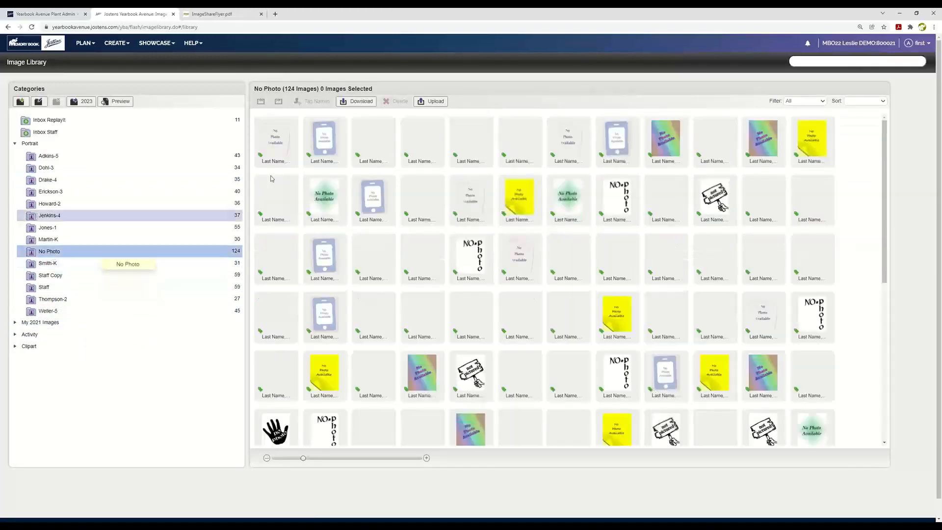
pyautogui.moveTo(325, 136); pyautogui.dragTo(110, 193)
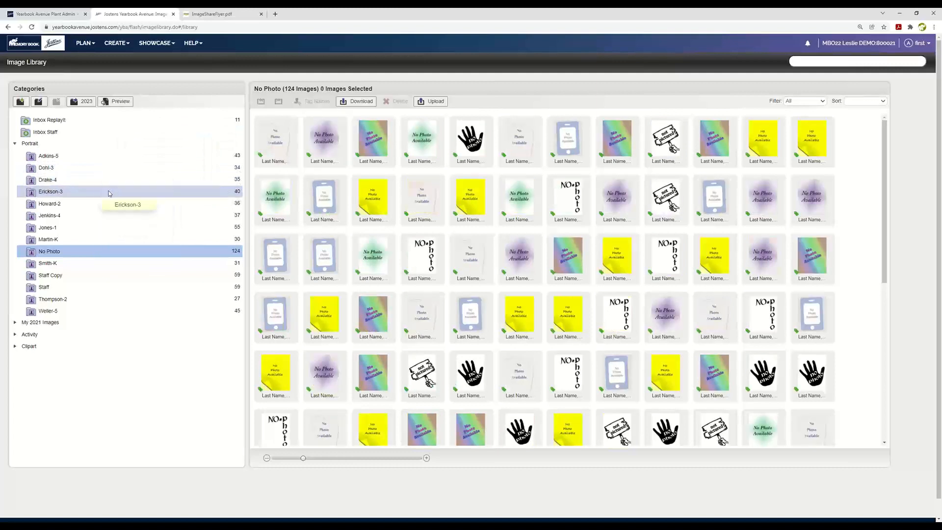
pyautogui.click(109, 193)
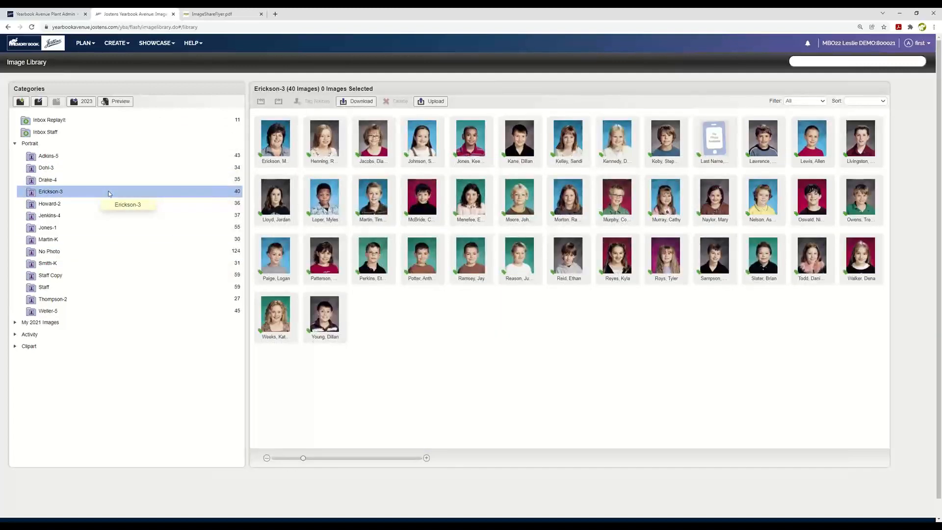
# Step: Replace the placeholder name tag on NP106.jpg with the first student in the existing people list and finish editing its details
pyautogui.doubleClick(730, 157)
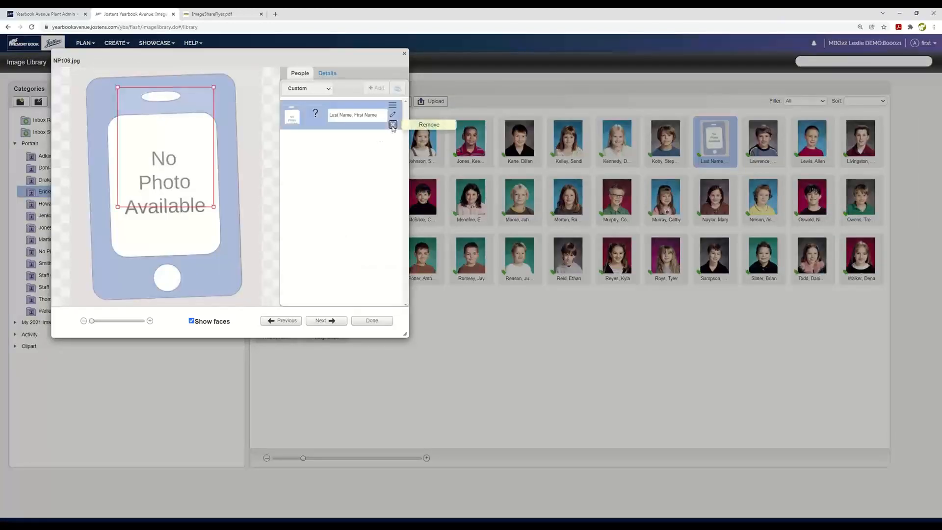
pyautogui.click(393, 125)
pyautogui.click(376, 88)
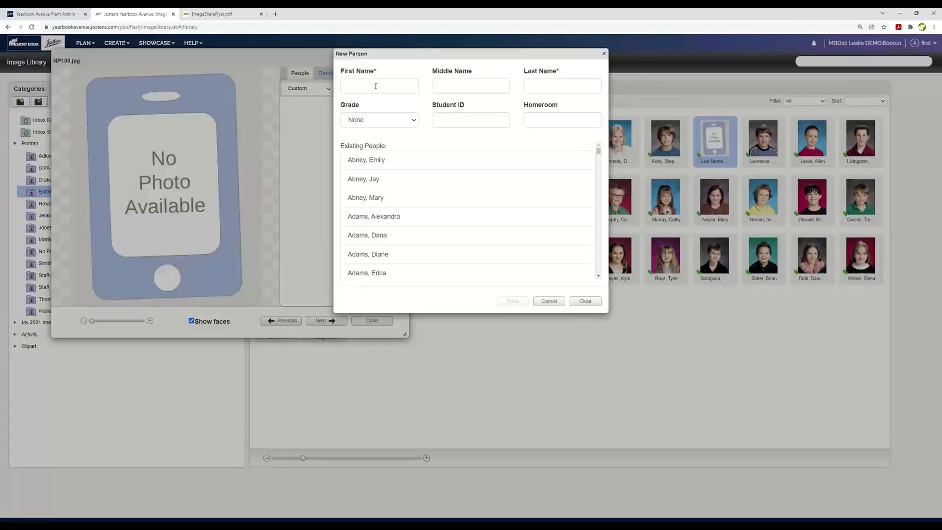
pyautogui.click(386, 159)
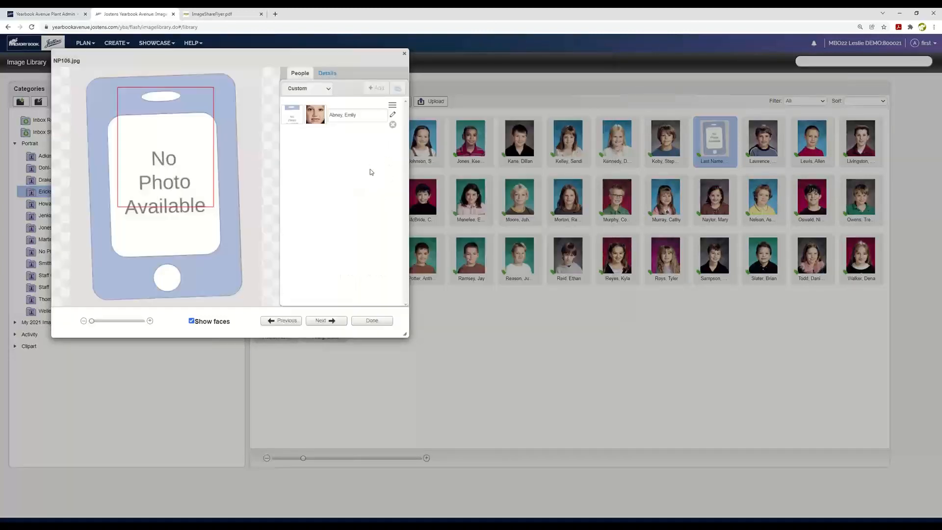
pyautogui.click(372, 321)
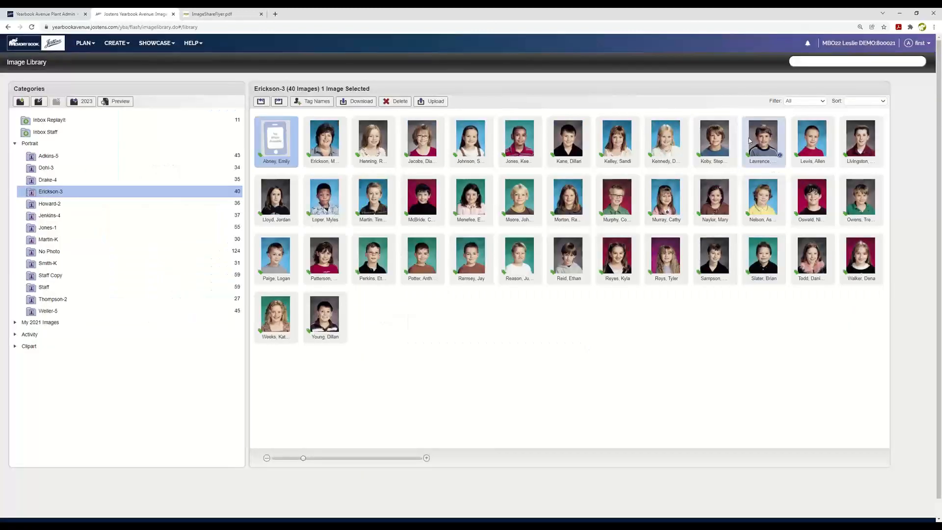